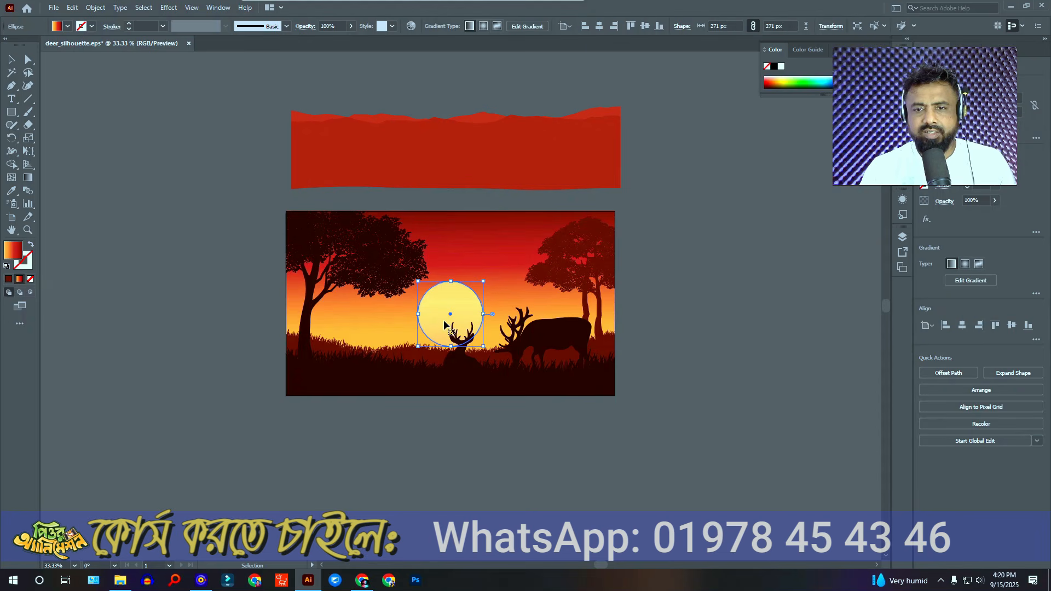
- Move the sun, both deer, the dark foreground grass and the gradient sky off the artboard as separate pieces
drag(440, 317, 663, 163)
click(680, 241)
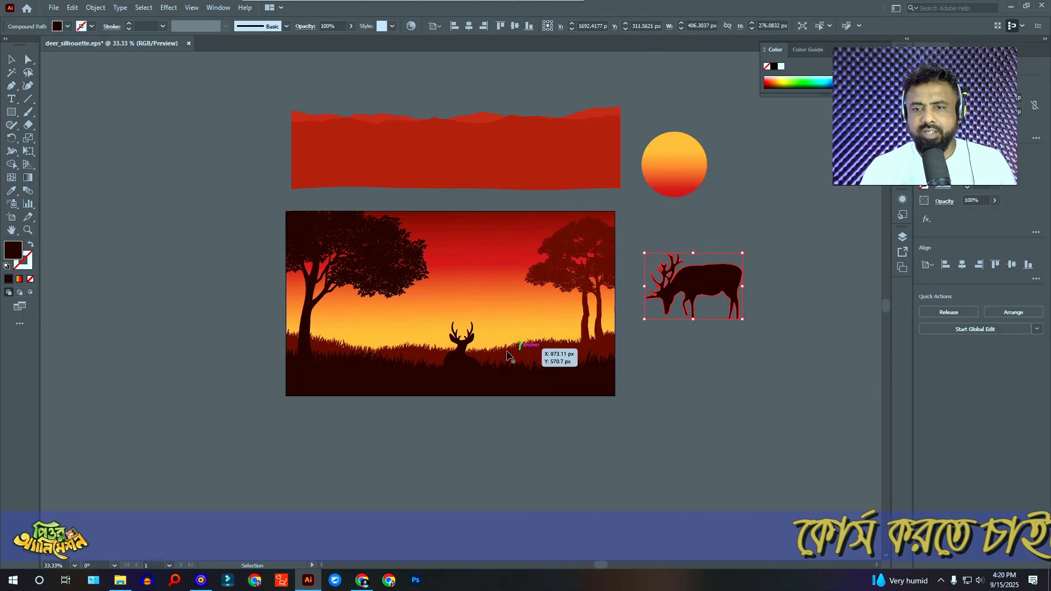
drag(463, 350, 672, 350)
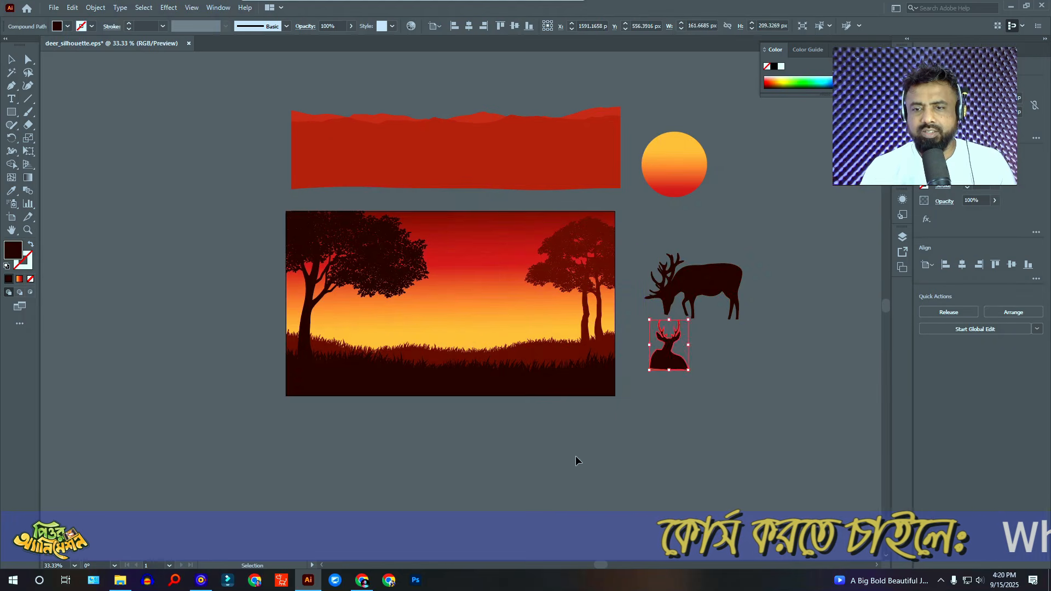
drag(567, 388, 562, 458)
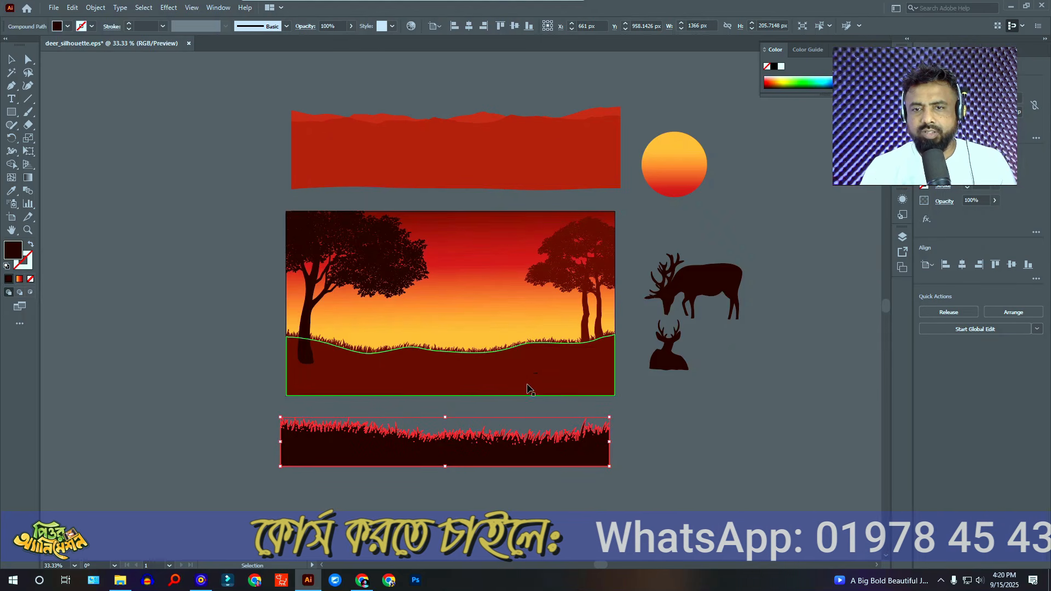
drag(492, 293, 154, 295)
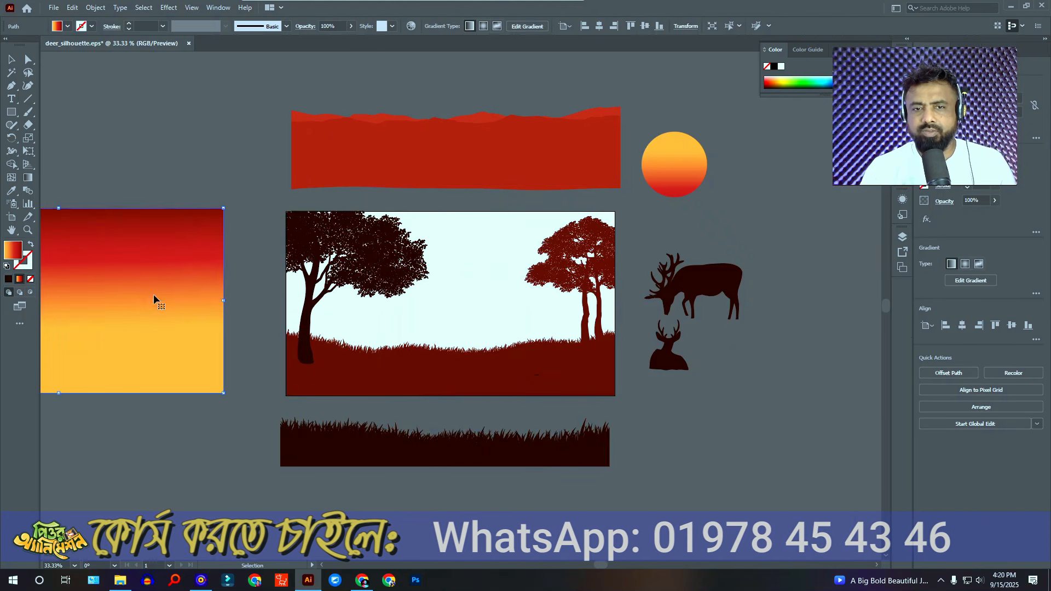
- Group the trees with the ground left on the artboard and move the group above the gradient sky
click(615, 396)
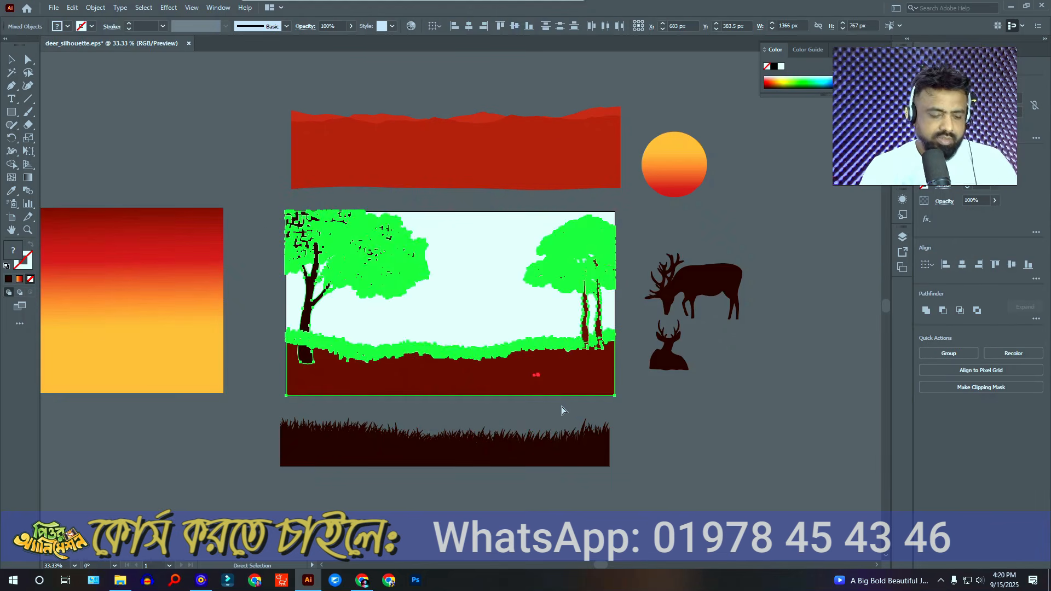
key(ctrl+g)
scroll(452, 378, down, 2)
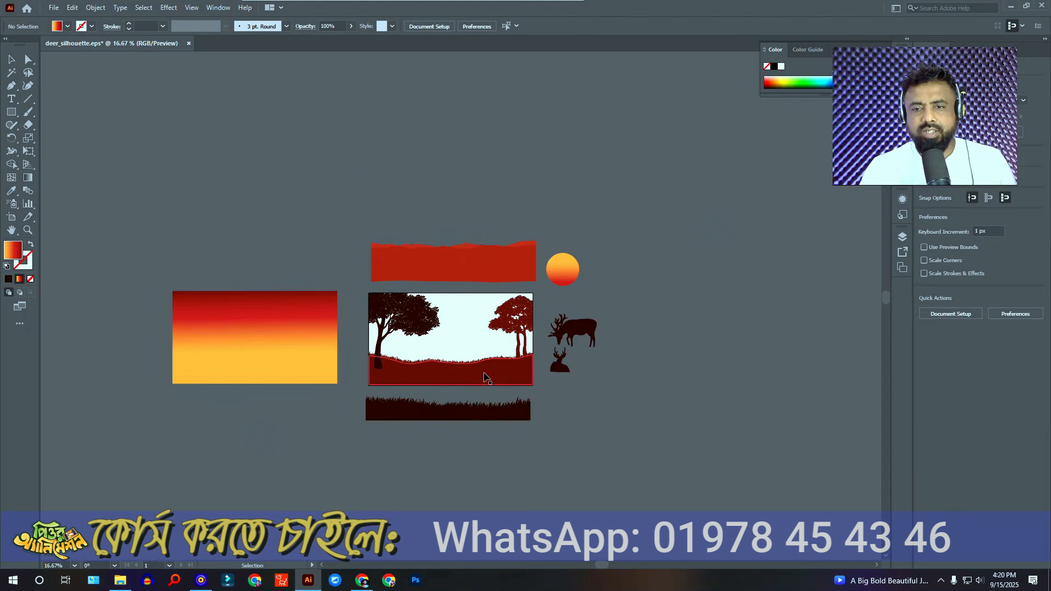
drag(485, 377, 300, 260)
click(292, 322)
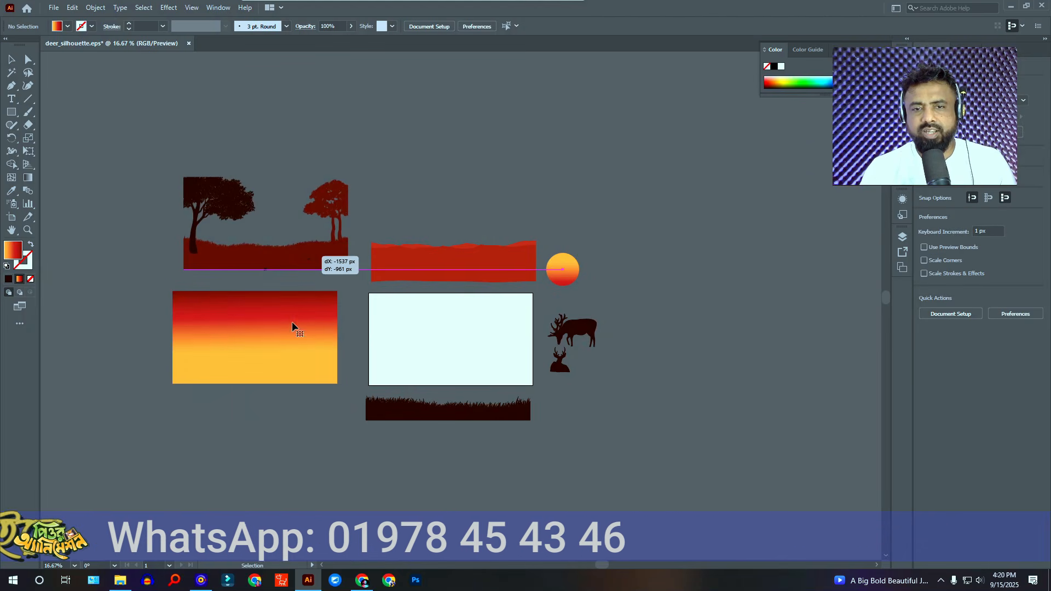
click(593, 298)
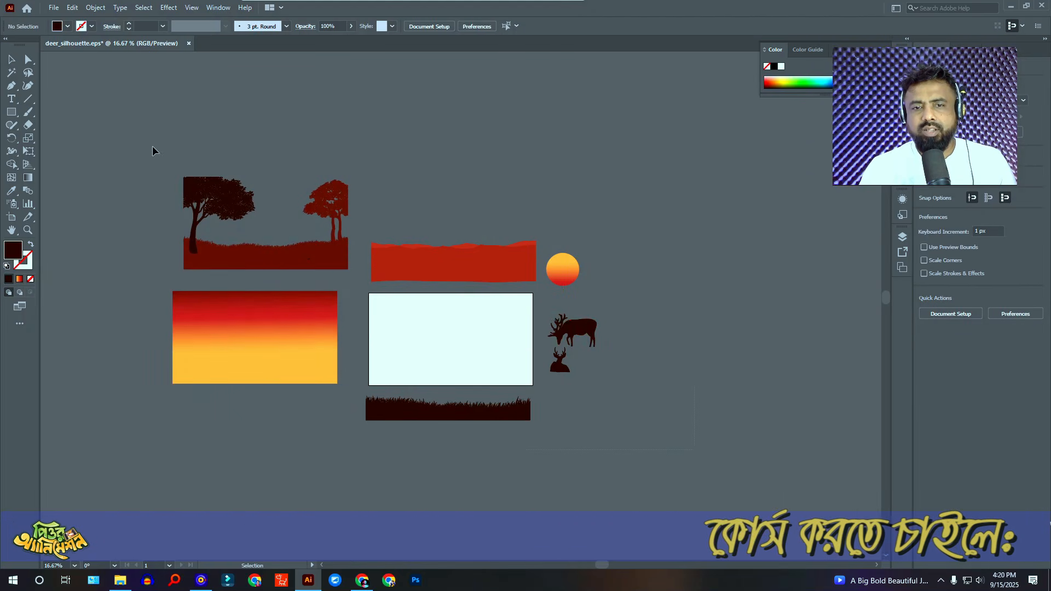
- Select all the artwork and open Asset Export
key(ctrl+a)
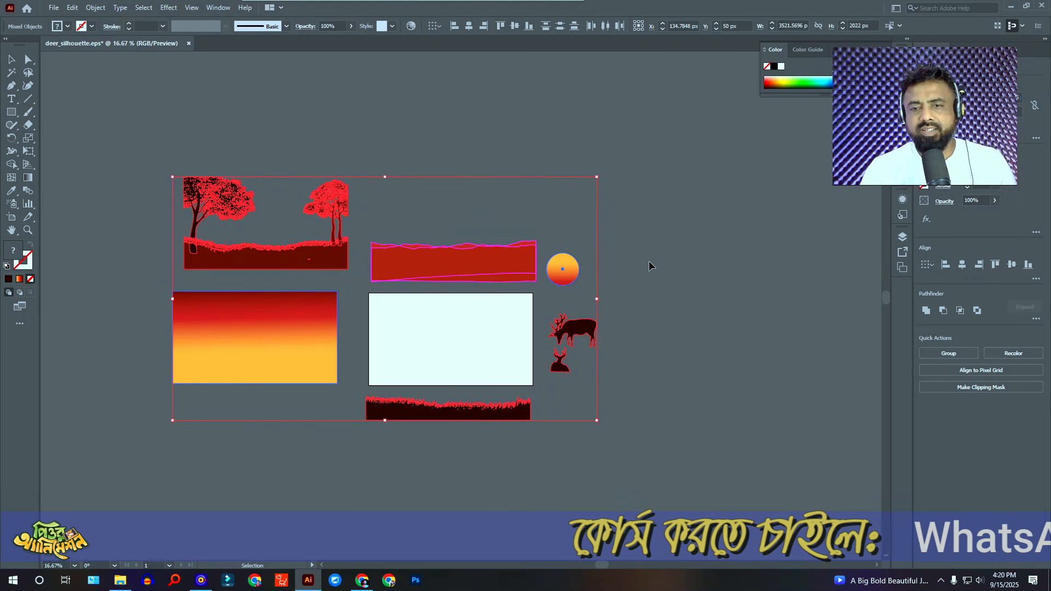
click(170, 8)
click(170, 8)
click(217, 7)
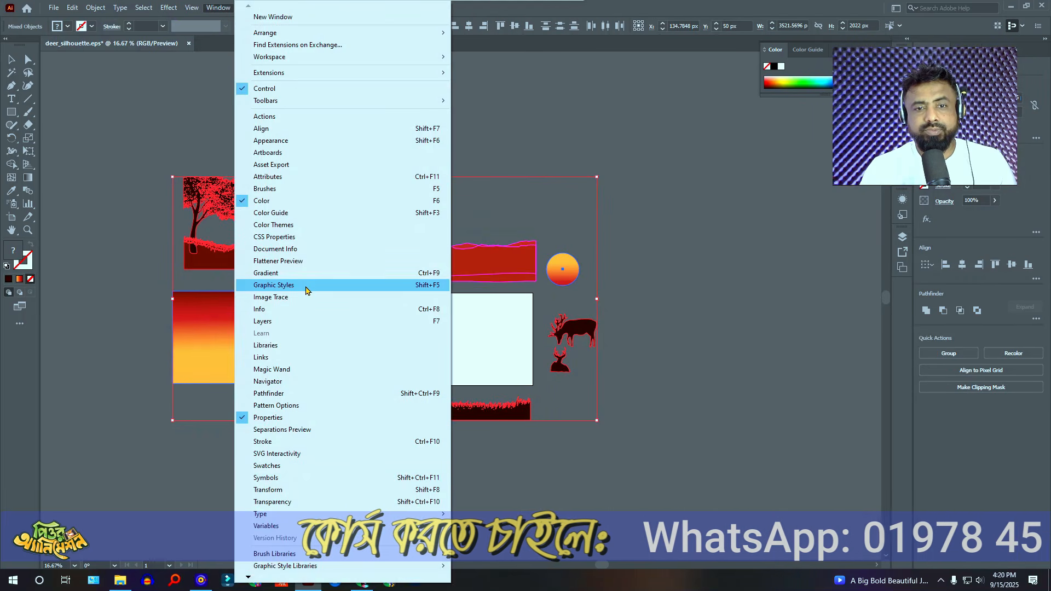
click(287, 167)
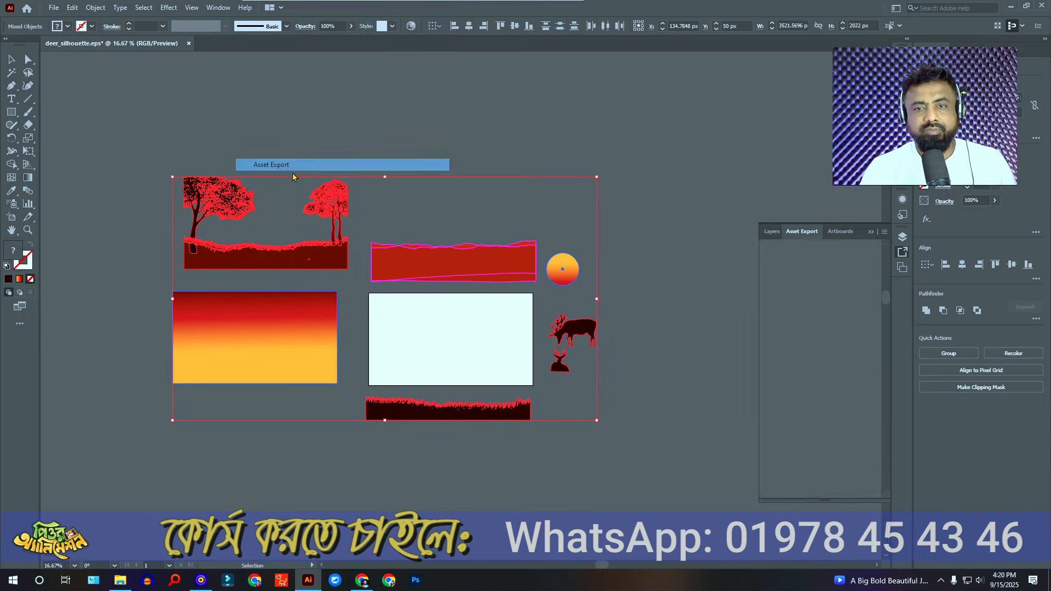
- Add both deer, the grass, the red hills, the sun, the gradient sky and the tree group as separate export assets
drag(450, 329, 581, 294)
key(ctrl+a)
drag(408, 342, 815, 315)
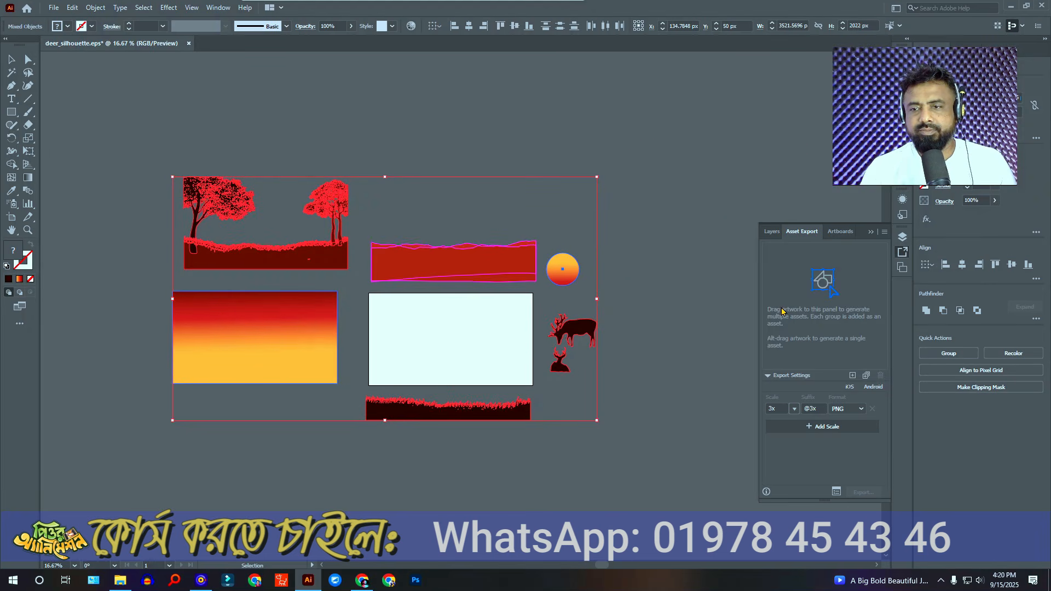
drag(646, 325, 849, 330)
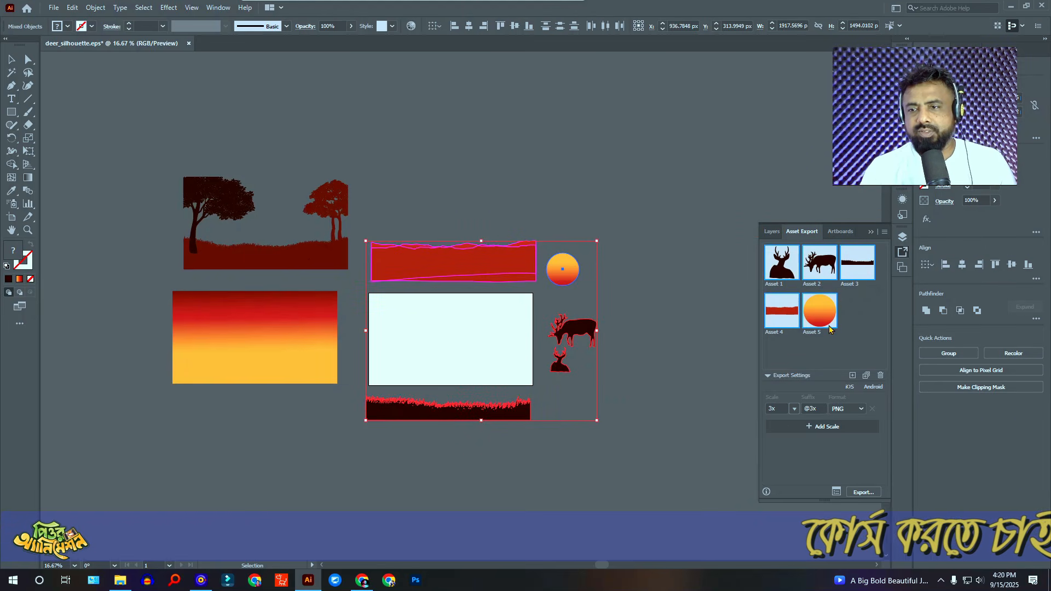
drag(287, 357, 766, 350)
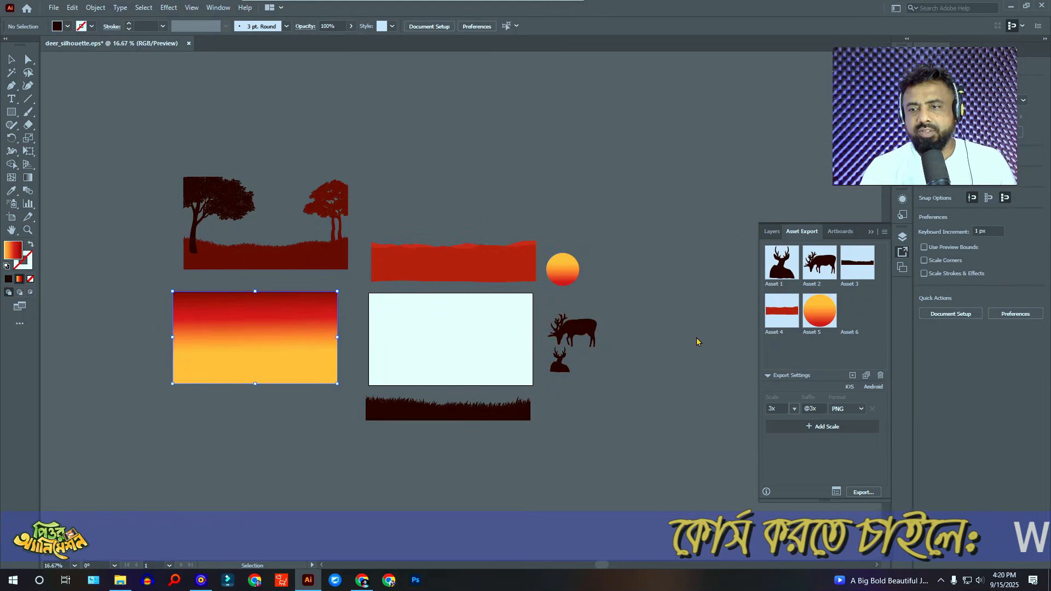
drag(328, 258, 837, 351)
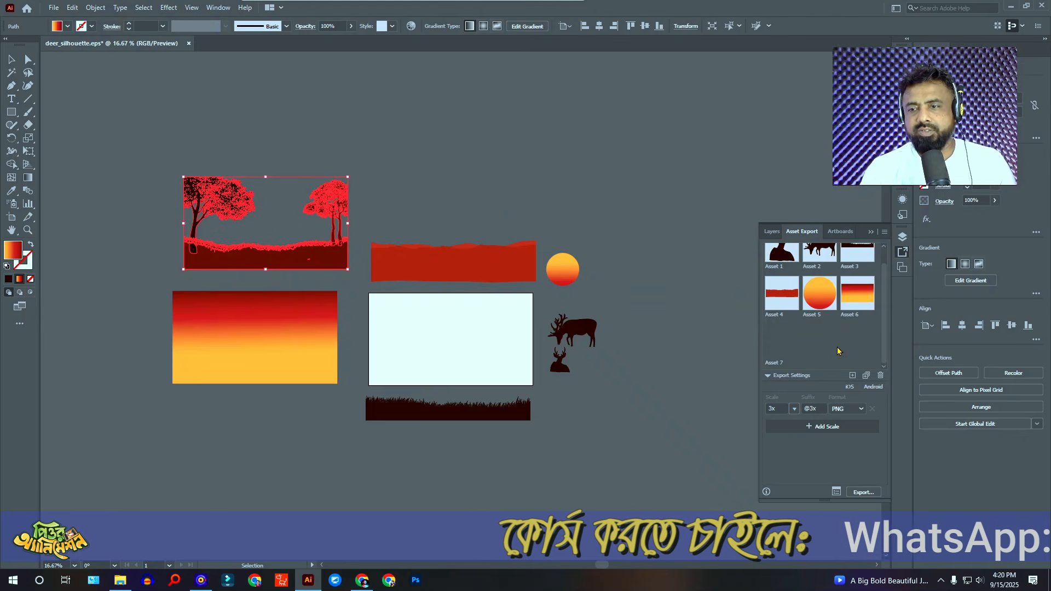
- Set the export scale to 3x in PNG format and start exporting the assets
click(794, 408)
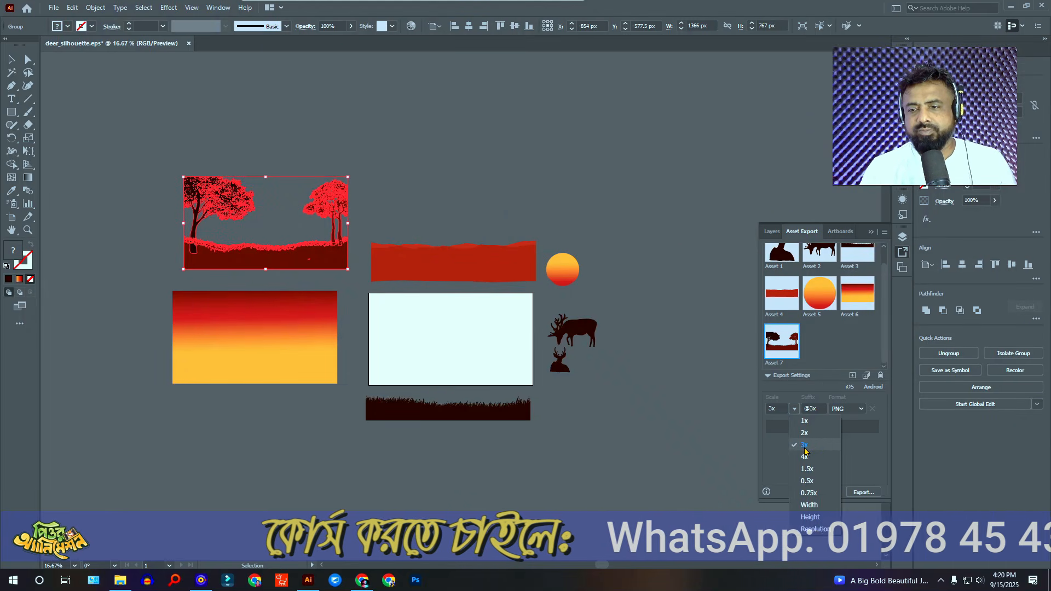
click(805, 446)
click(860, 492)
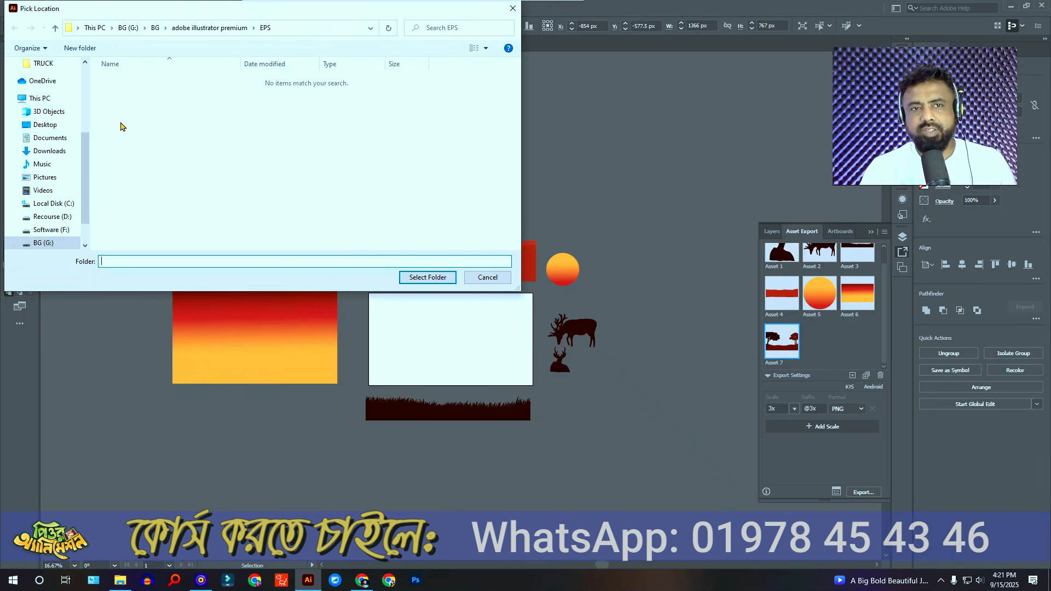
- Create a folder named BG Animation on the Desktop and export the assets into it
click(48, 126)
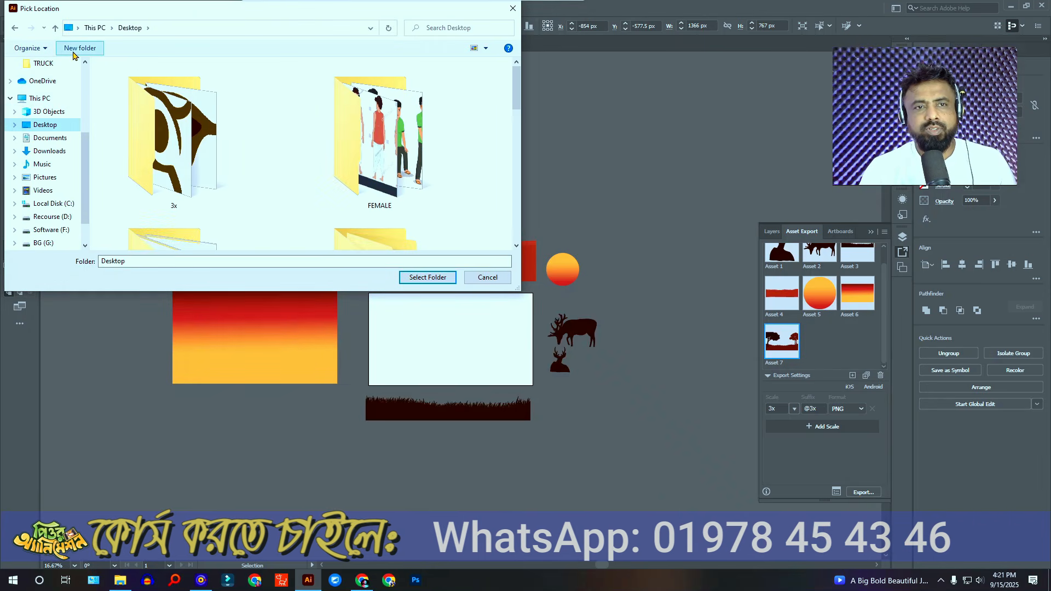
click(73, 52)
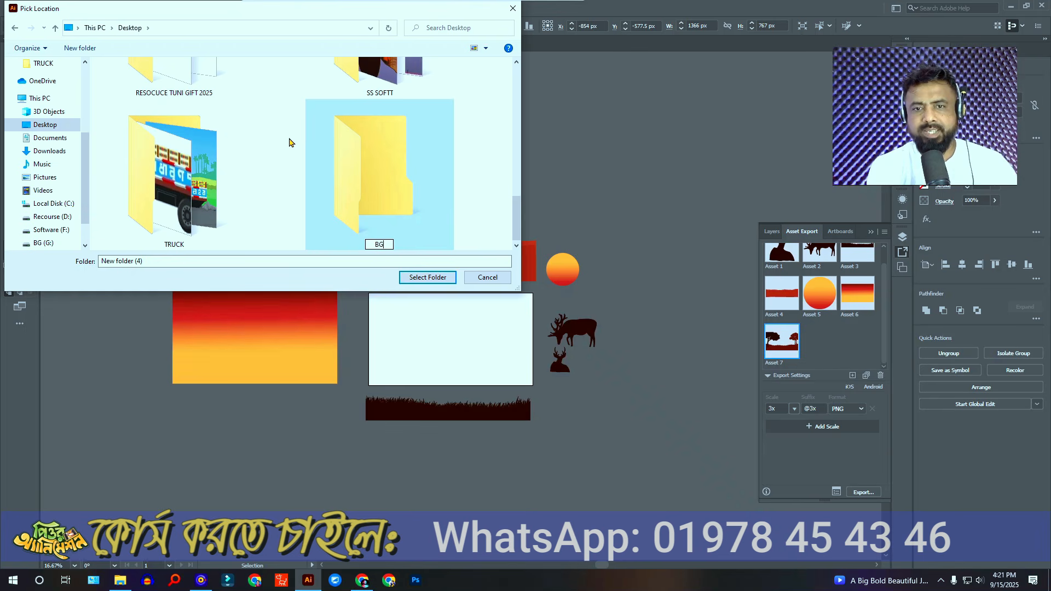
text(BG Animation)
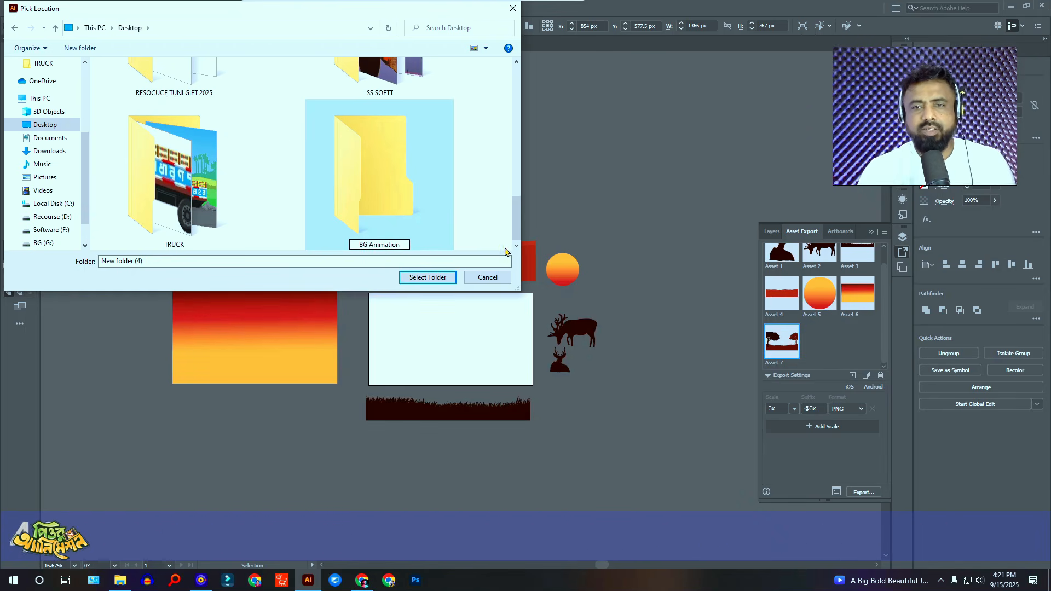
key(Return)
double_click(412, 177)
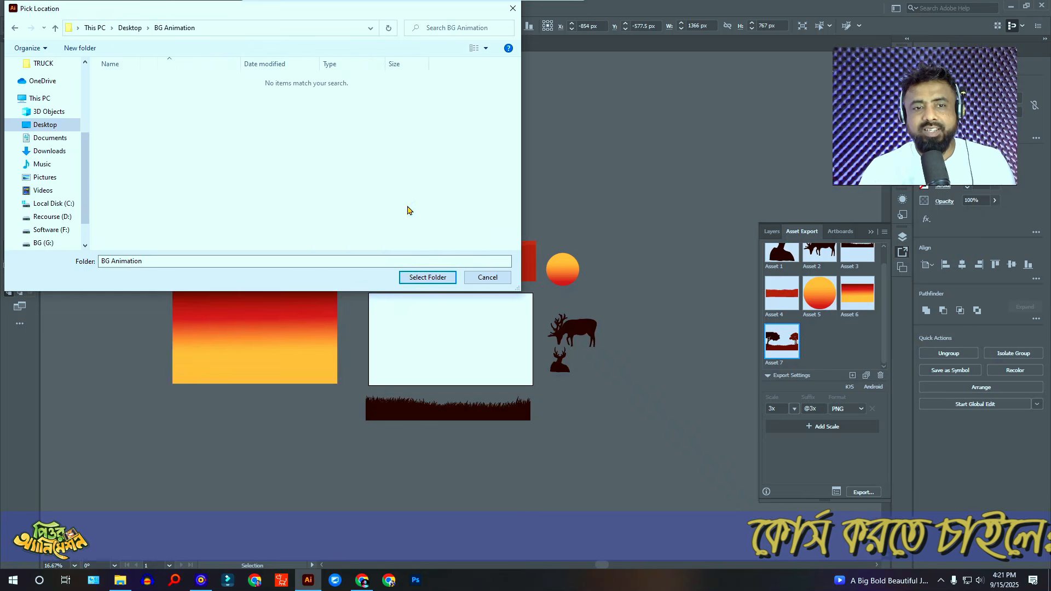
click(426, 277)
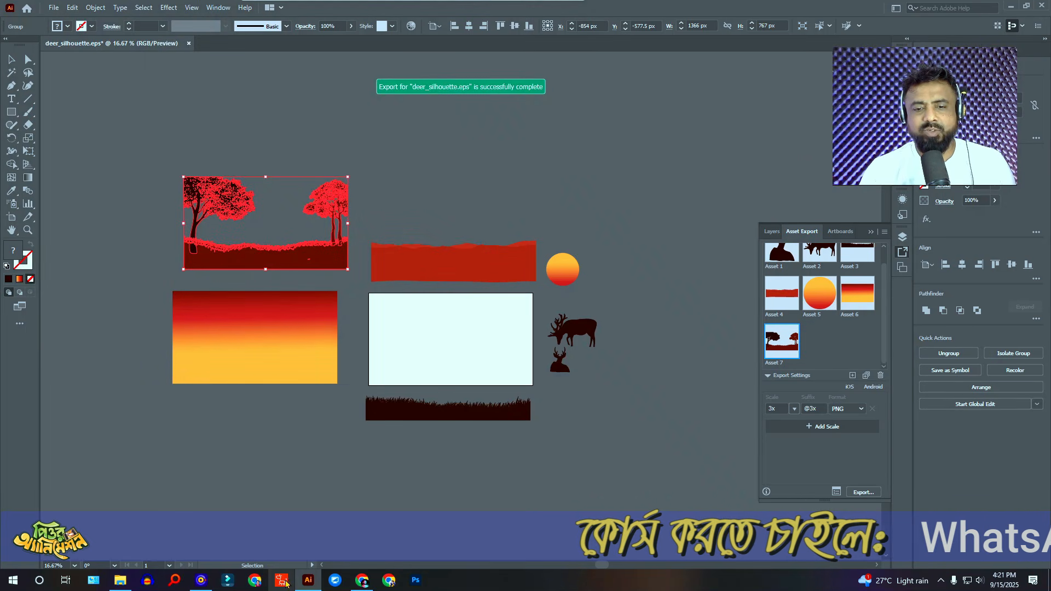
- Spread the tree group, gradient sky, red hills, sun and both deer further apart around the artboard, and select all the artwork
click(452, 171)
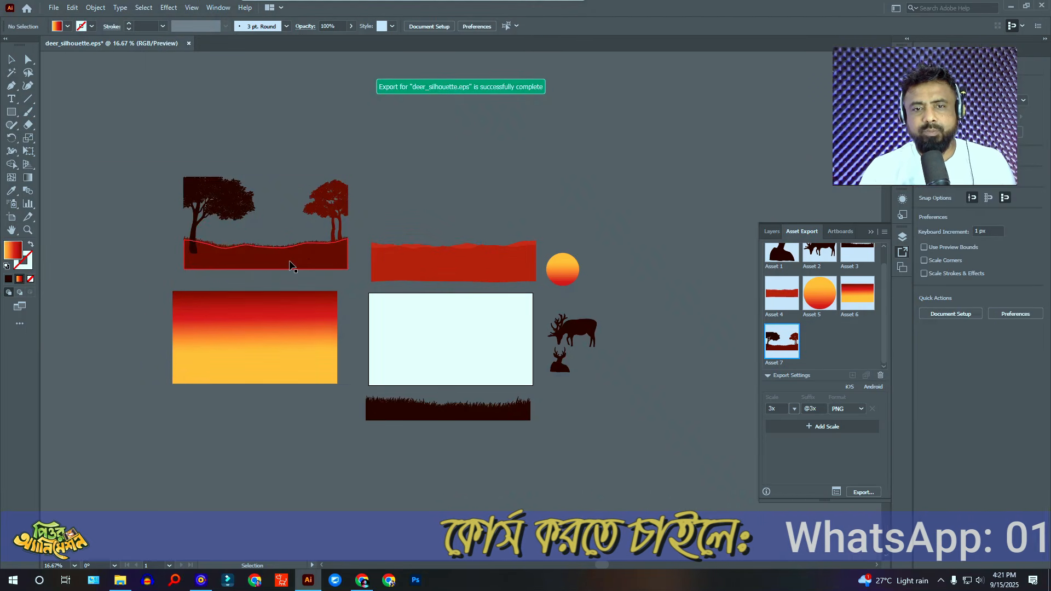
drag(290, 266, 273, 228)
click(271, 337)
drag(270, 337, 220, 314)
drag(474, 276, 474, 228)
drag(574, 275, 583, 245)
drag(581, 330, 586, 313)
drag(563, 365, 581, 381)
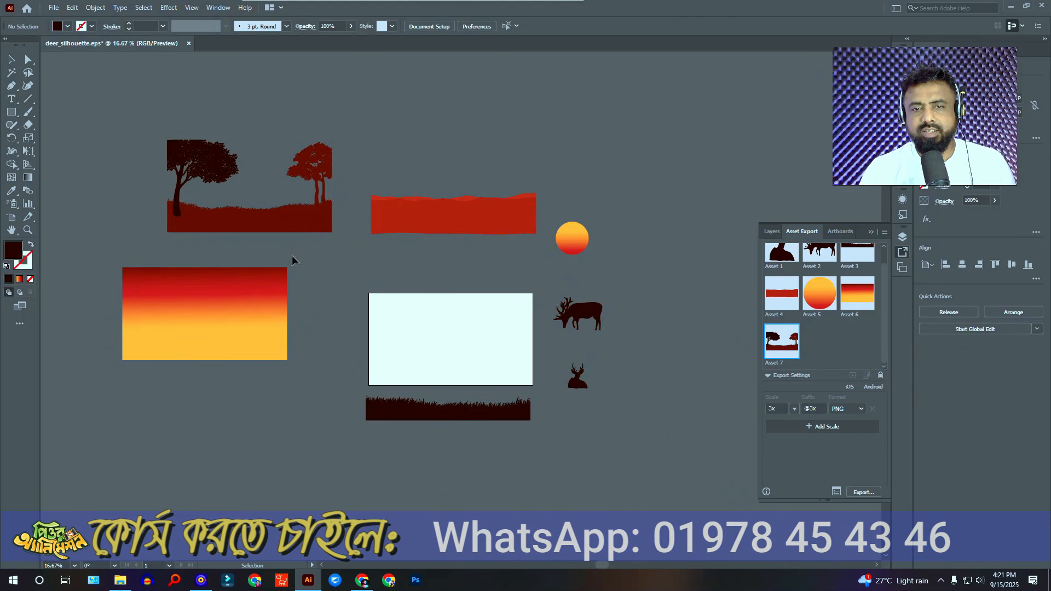
key(ctrl+a)
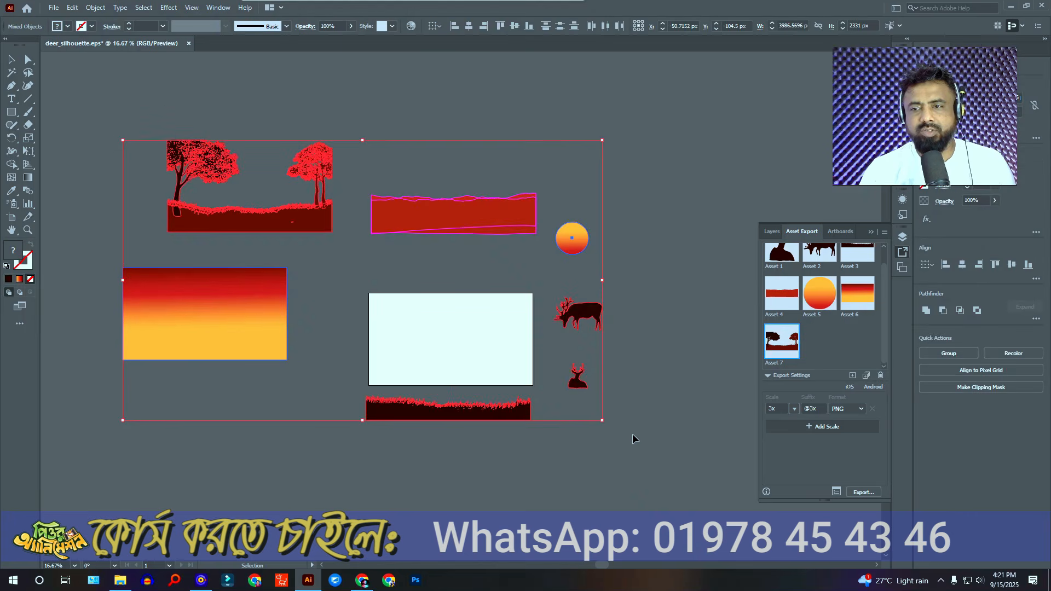
click(632, 434)
key(ctrl+a)
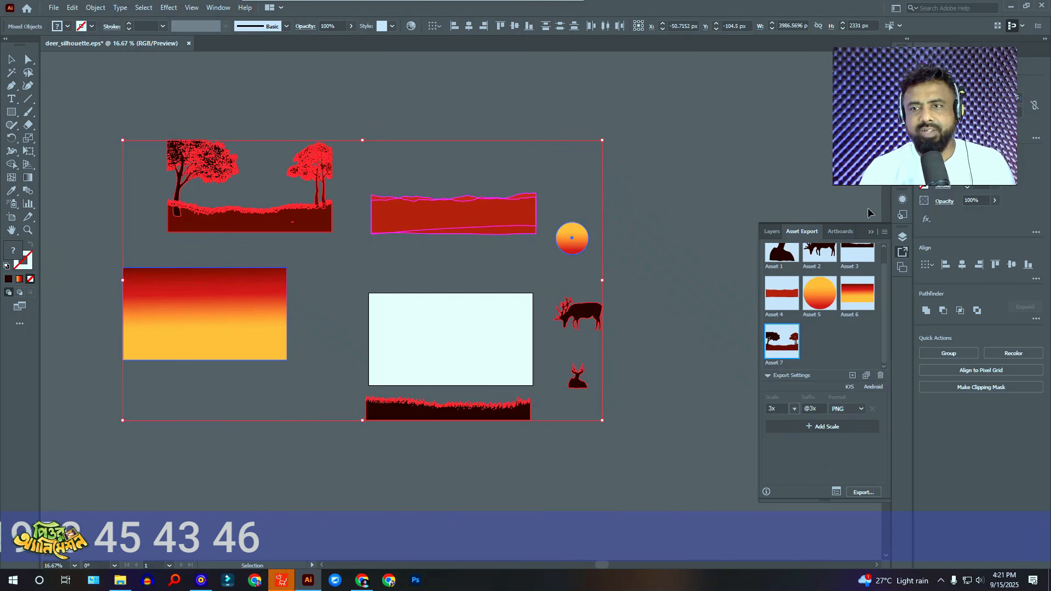
- Switch to Cartoon Animator 4 and decline the sign-up offer
click(282, 584)
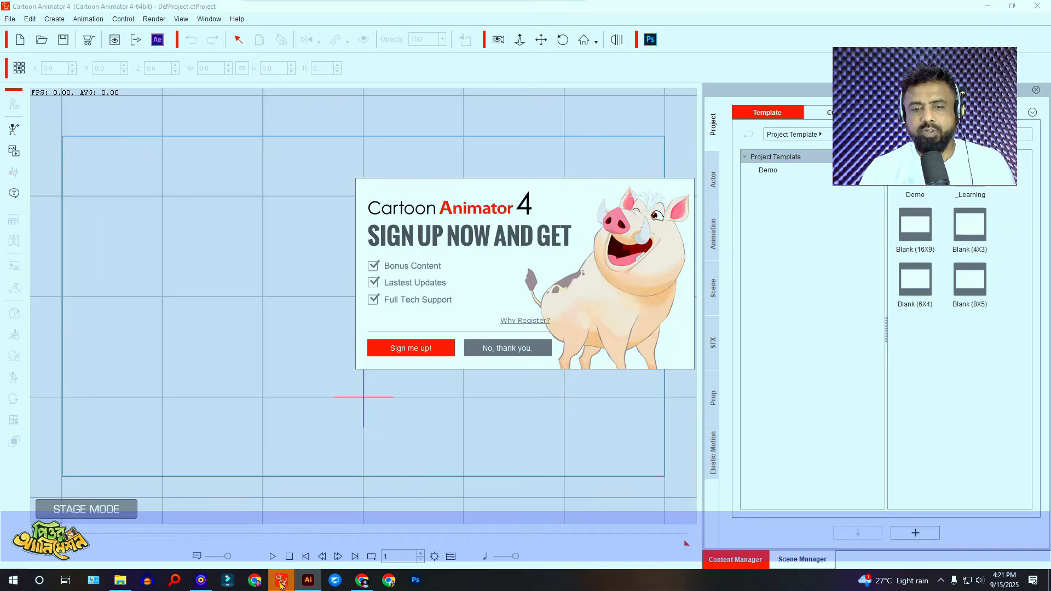
click(504, 355)
drag(947, 88, 960, 349)
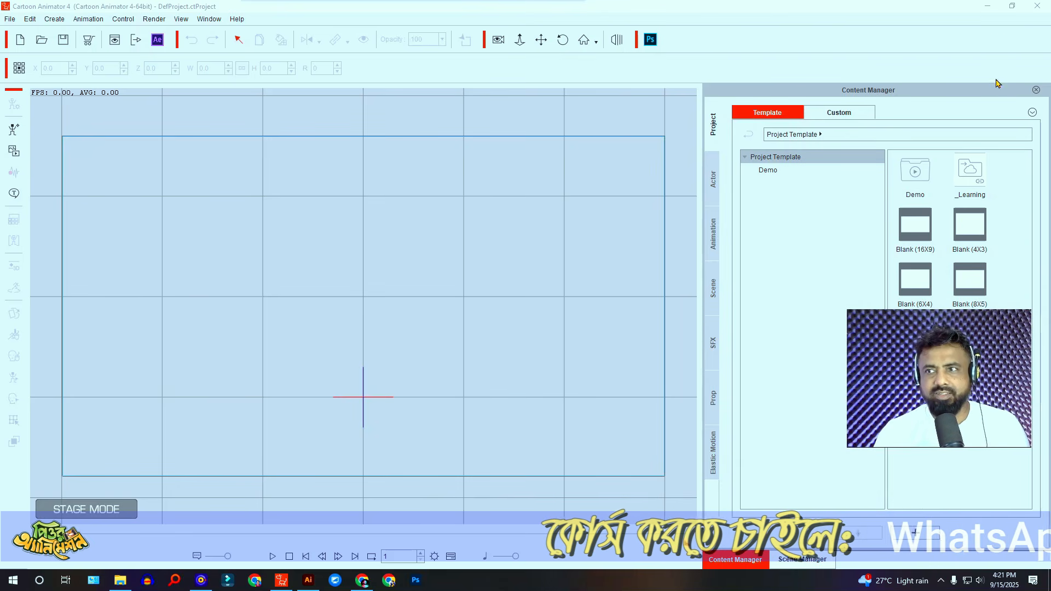
drag(960, 417, 947, 134)
- Switch to File Explorer and open the 3x subfolder of BG Animation with the exported assets
click(991, 6)
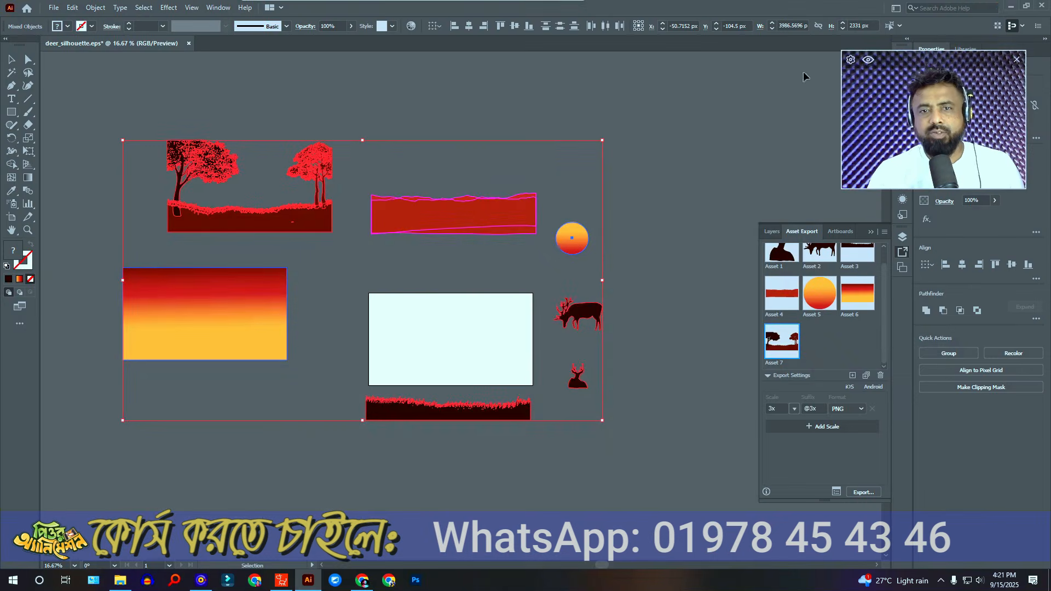
click(1010, 6)
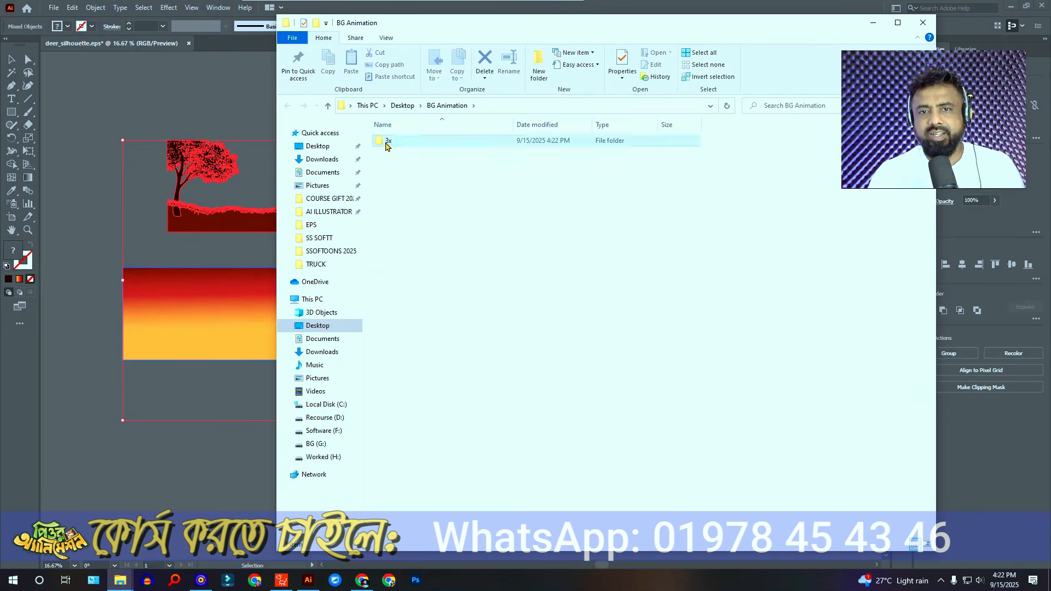
double_click(387, 142)
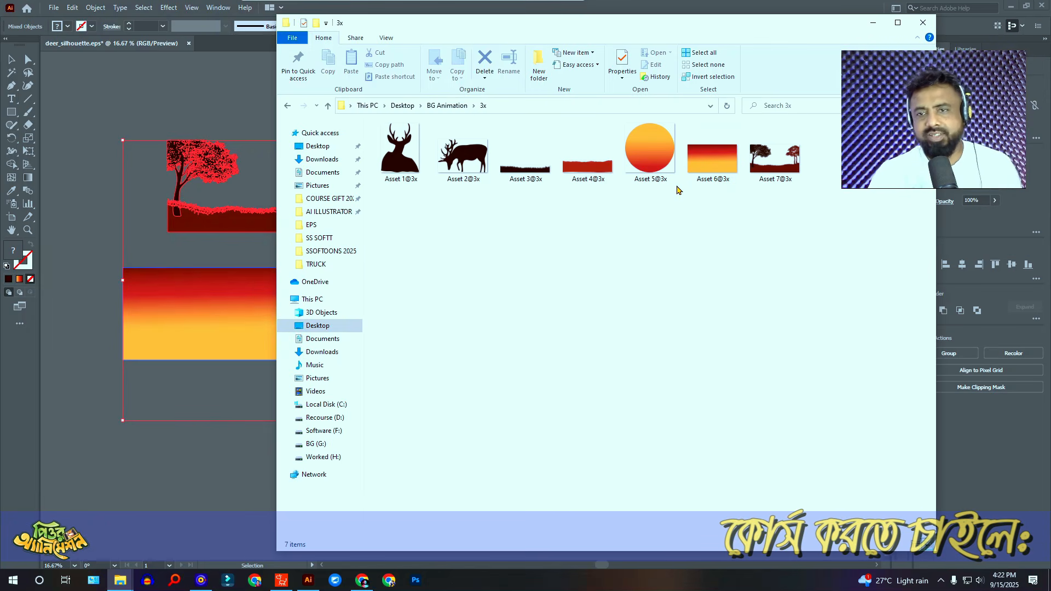
- Import the sky image Asset 6@3x onto the Cartoon Animator 4 stage, allow its resizing, and scale it to fill the stage frame
drag(710, 156, 336, 323)
click(297, 242)
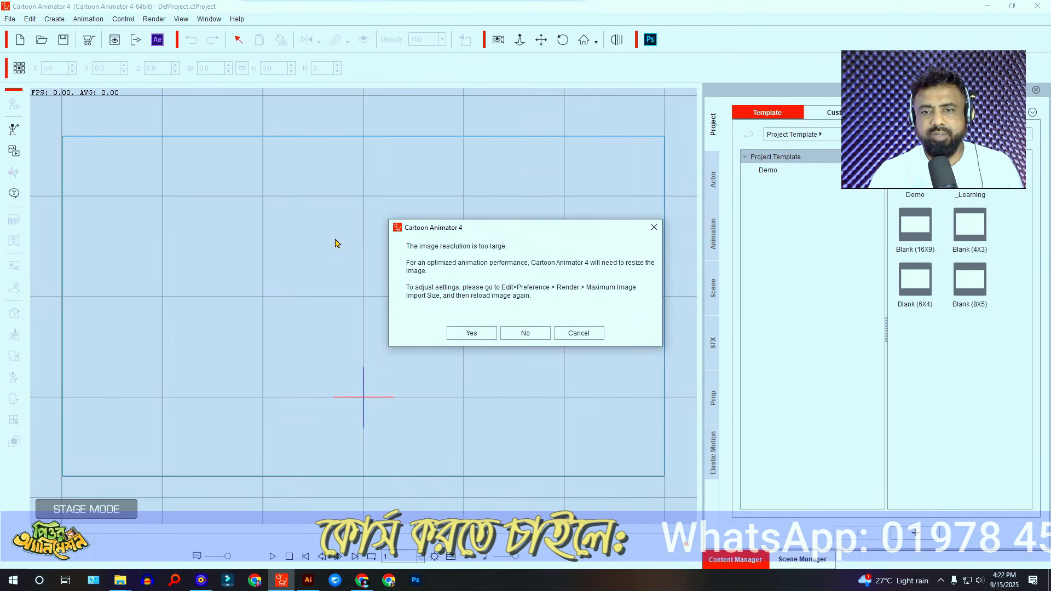
click(467, 332)
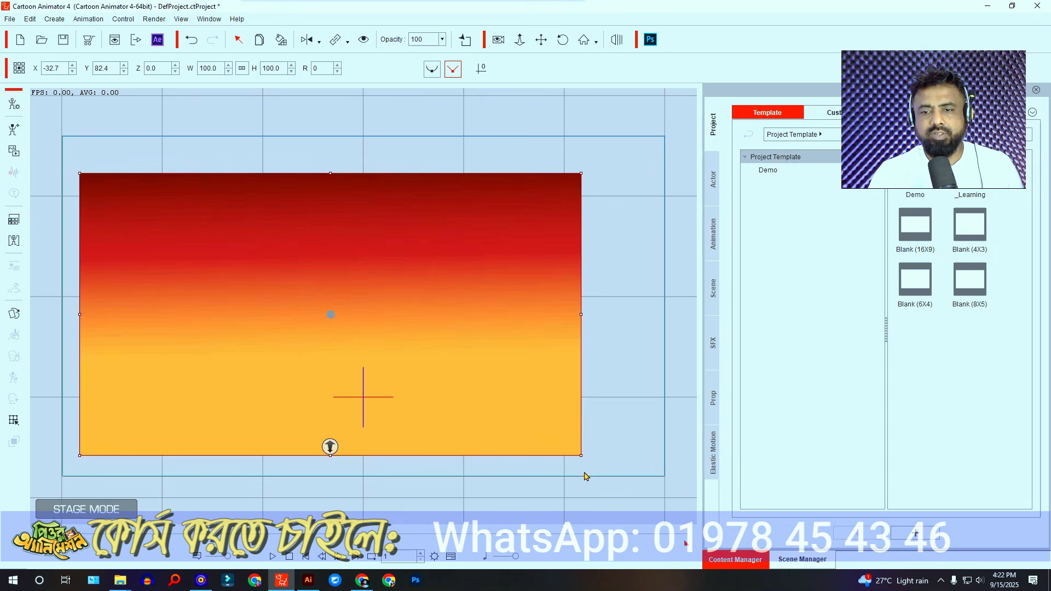
drag(580, 455, 640, 482)
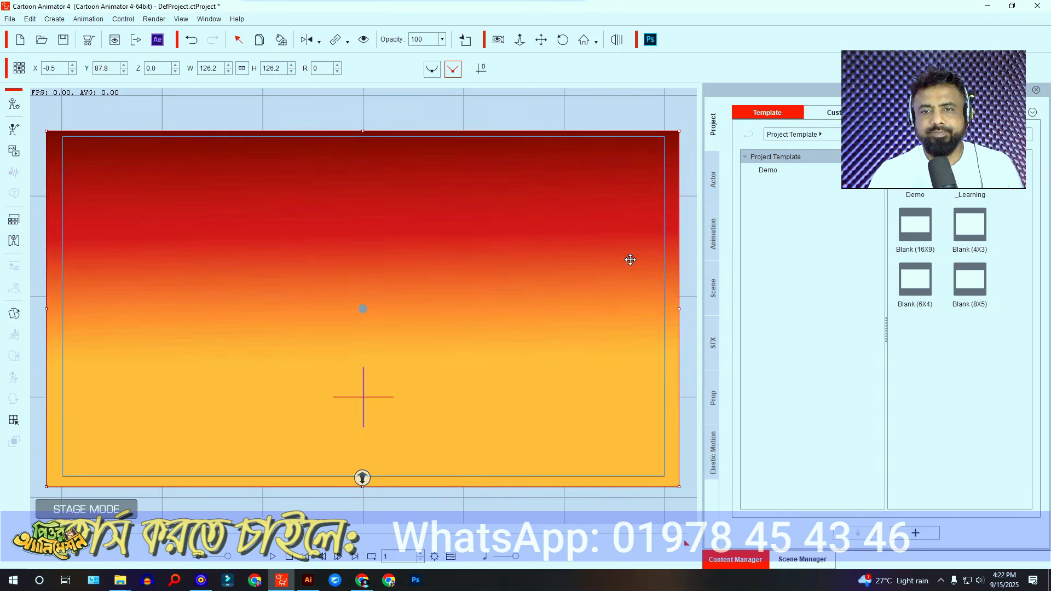
drag(676, 128, 664, 141)
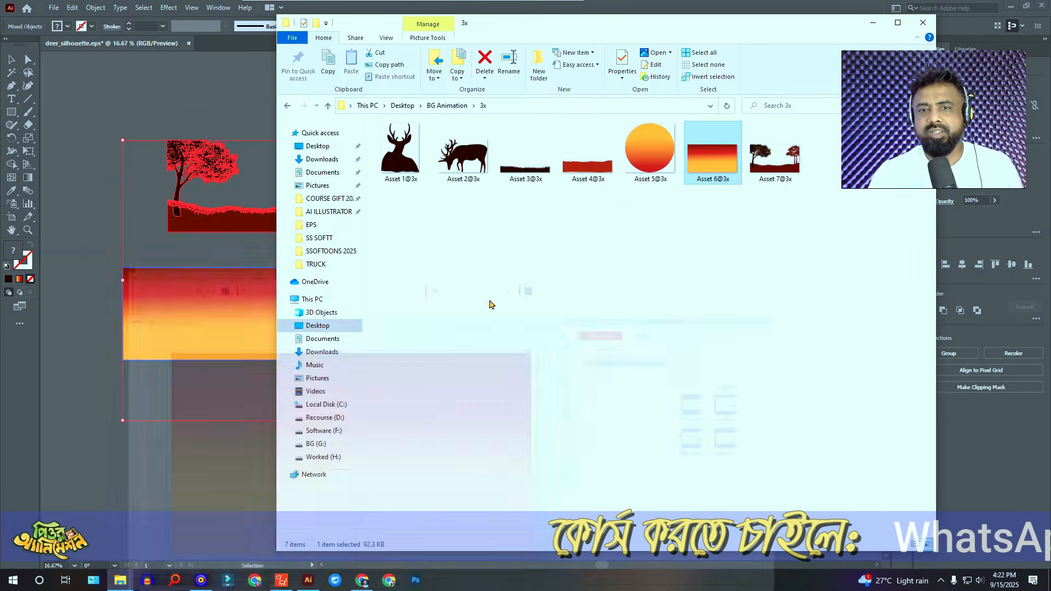
- Import the sun image Asset 5@3x from File Explorer onto the Cartoon Animator 4 stage as a prop
click(476, 306)
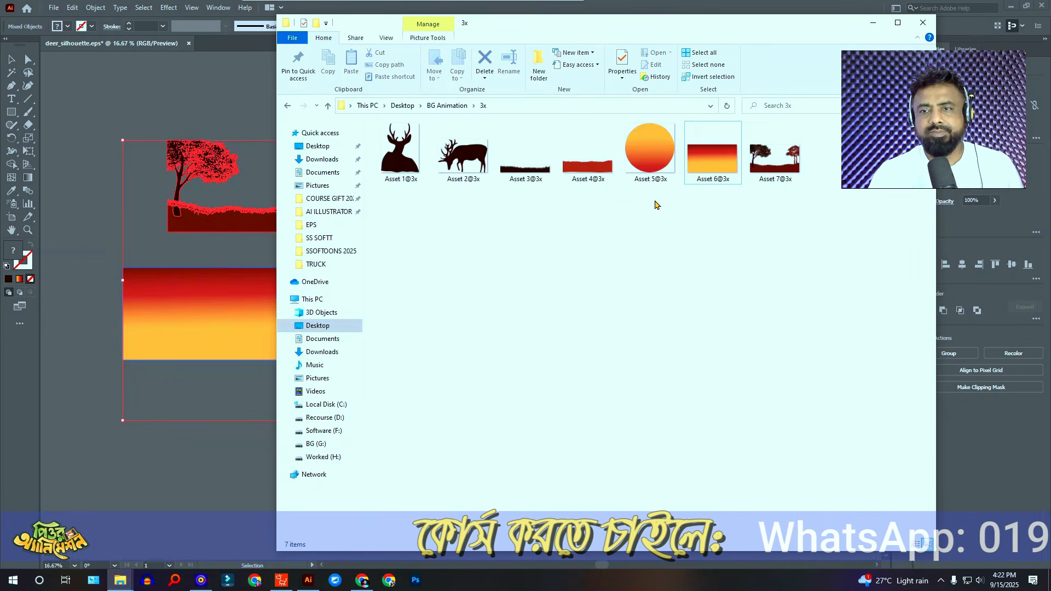
drag(650, 159, 399, 324)
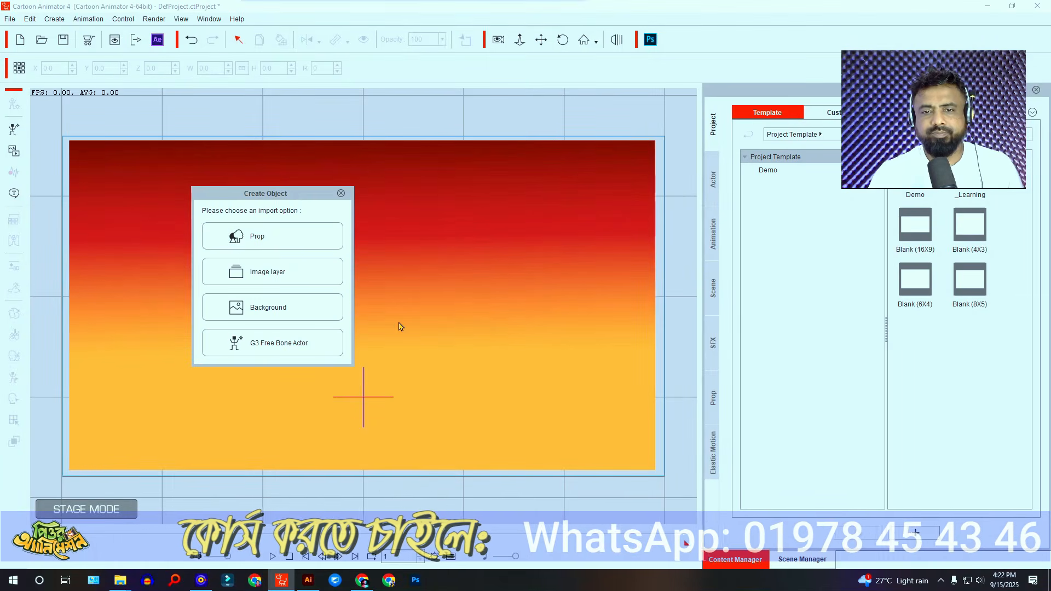
click(289, 237)
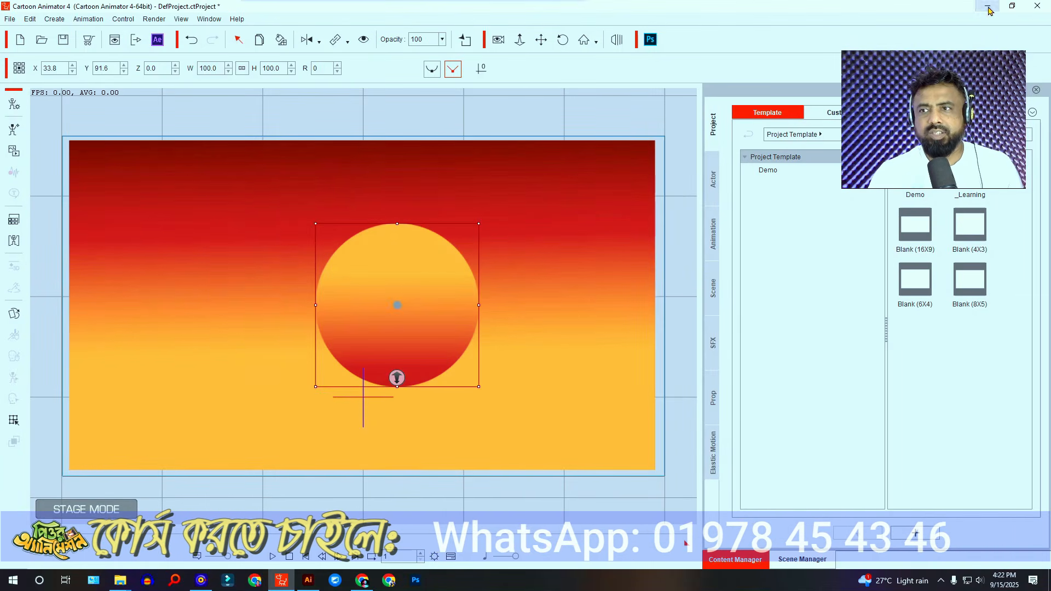
- Import the tree image Asset 7@3x as a prop, allow its resizing, scale it to about 117.7, and align it over the sky
click(988, 8)
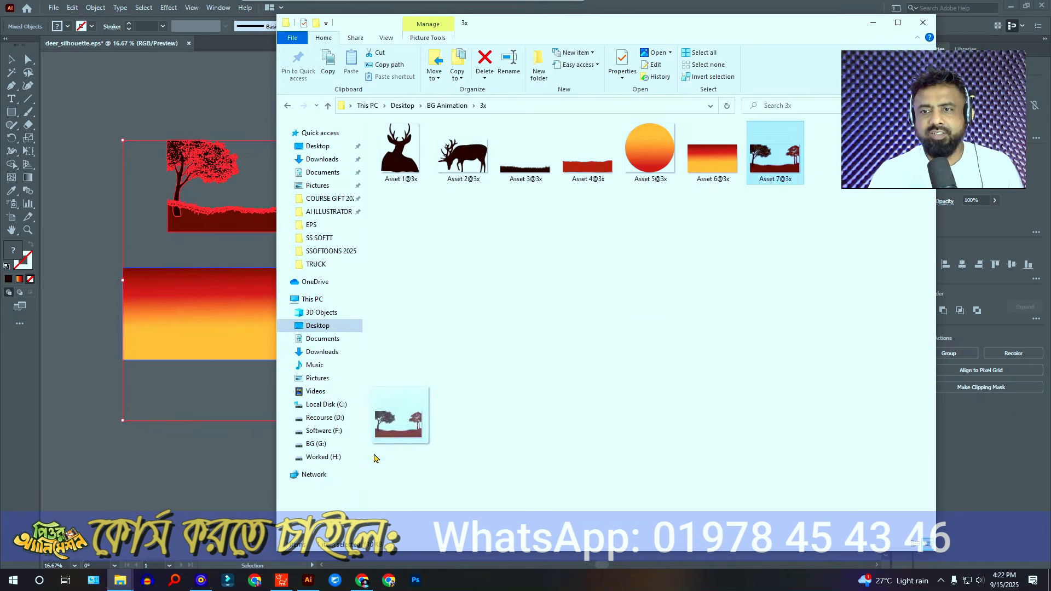
drag(281, 581, 378, 345)
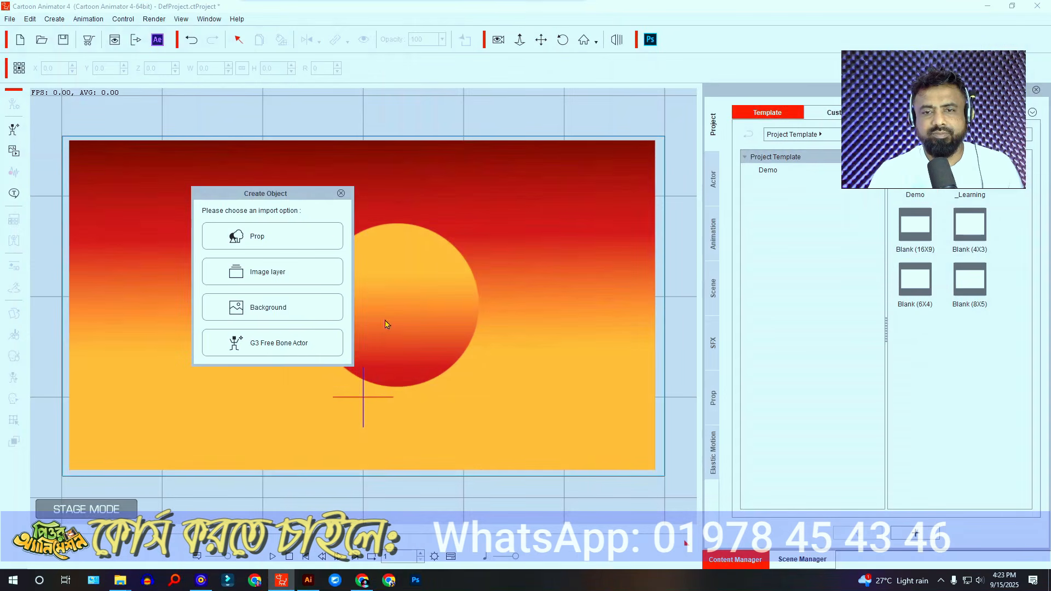
click(292, 242)
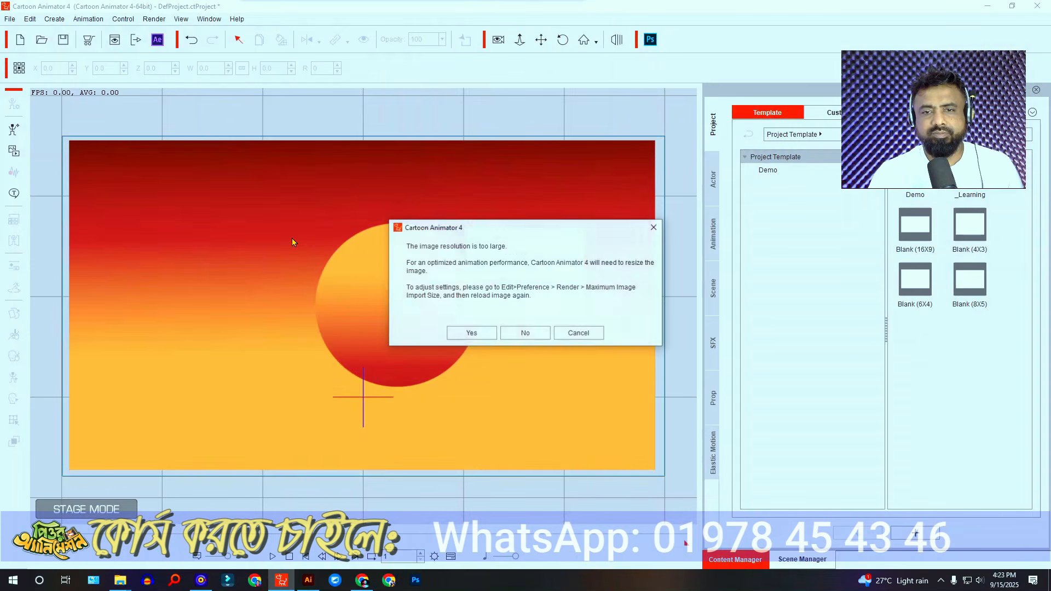
click(470, 333)
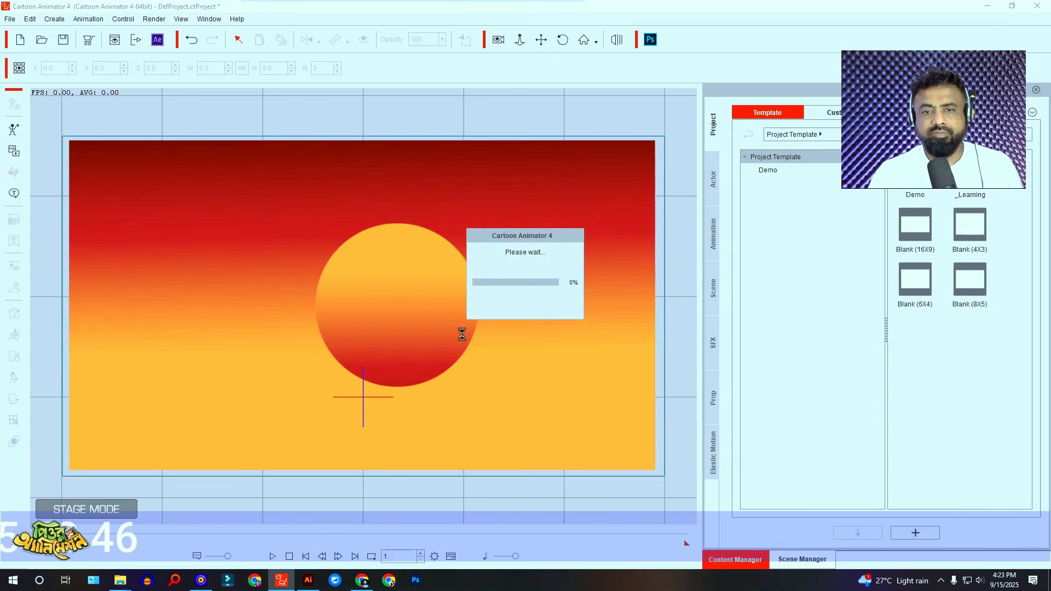
drag(608, 225, 650, 194)
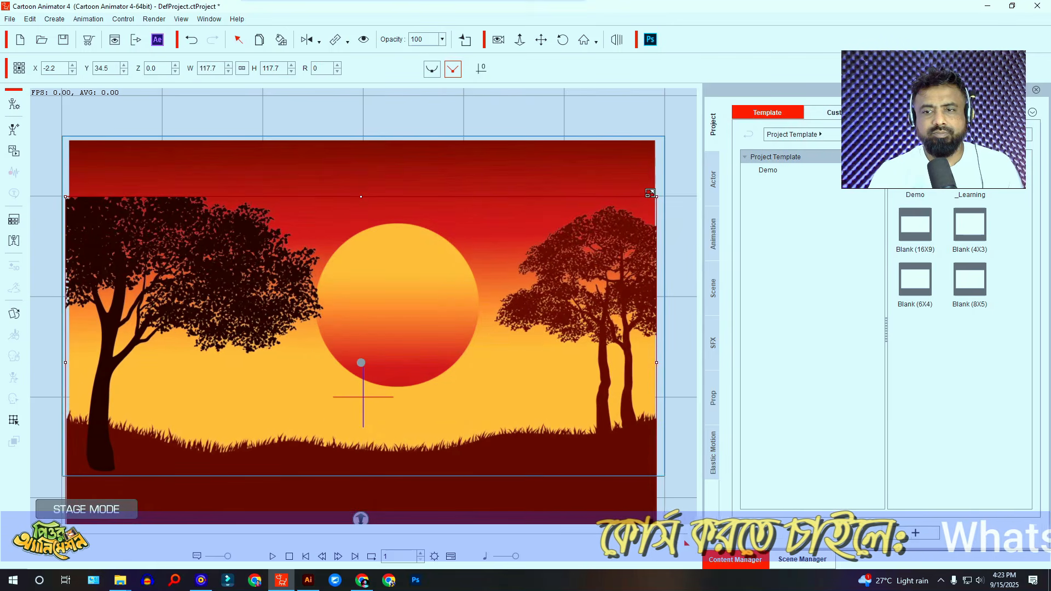
drag(610, 302, 612, 243)
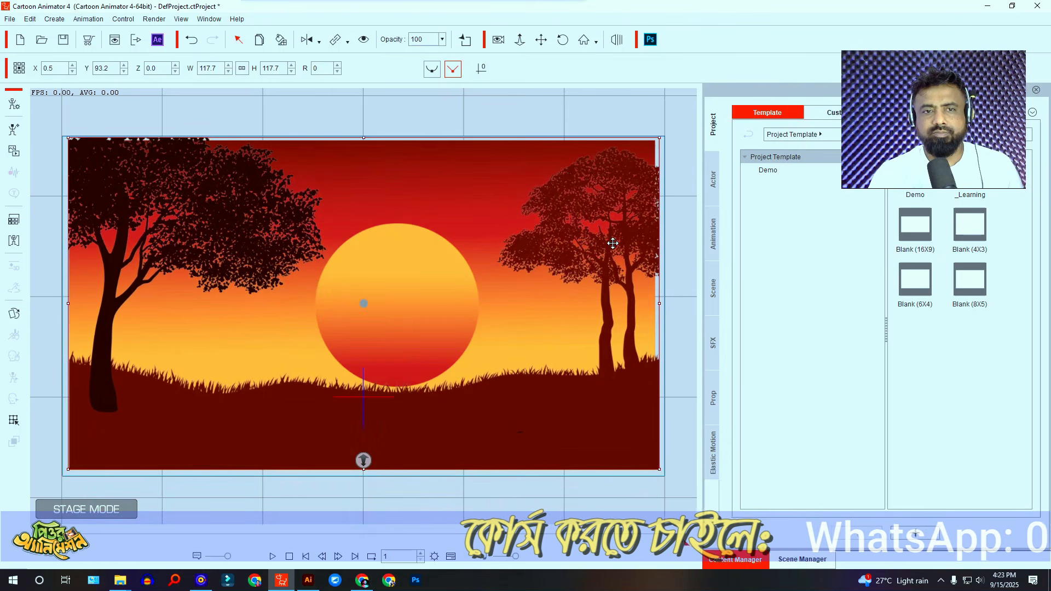
- Lower the sun behind the grassy horizon near the scene's centre and scale it down to about 74.6
click(425, 342)
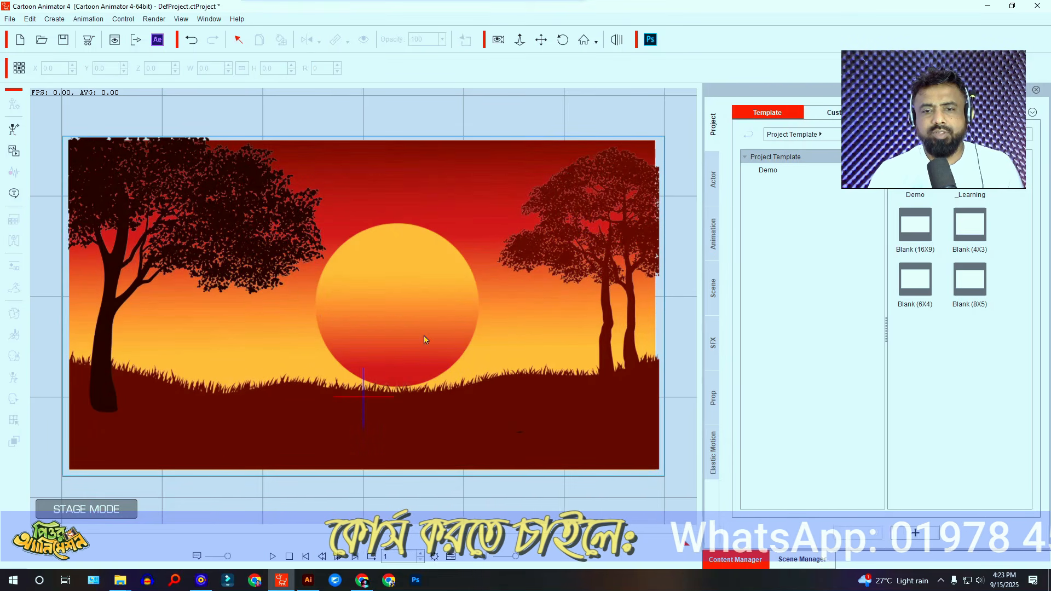
click(424, 339)
drag(429, 316, 391, 339)
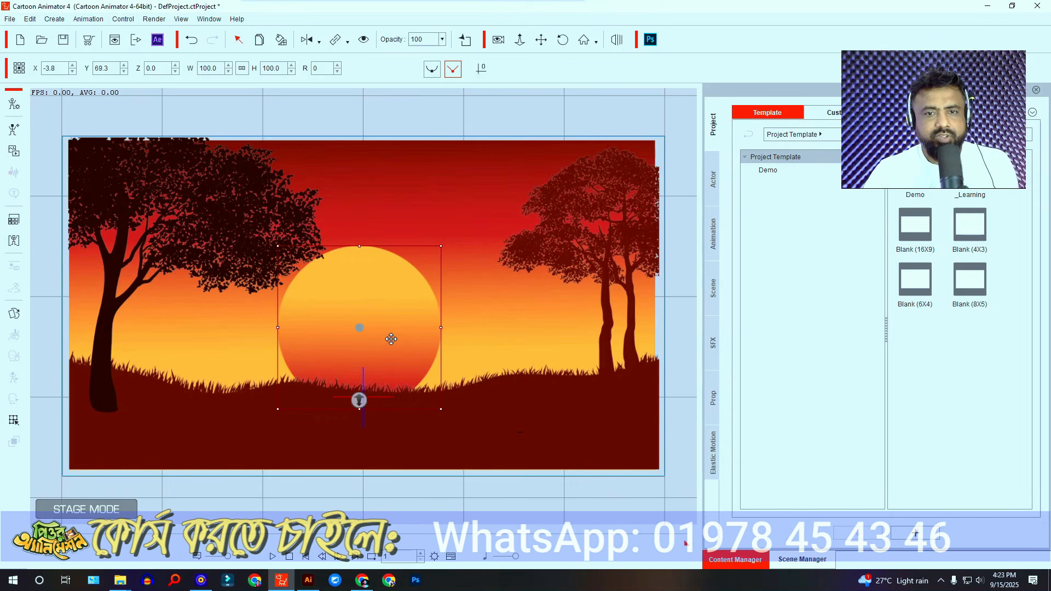
drag(390, 339, 354, 390)
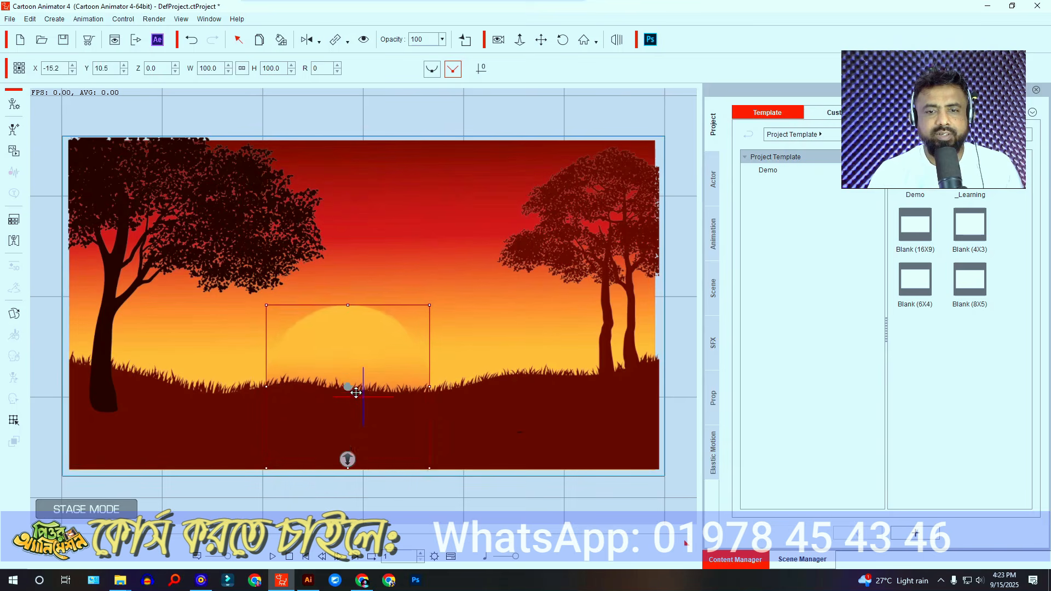
drag(360, 387, 362, 384)
drag(426, 304, 410, 318)
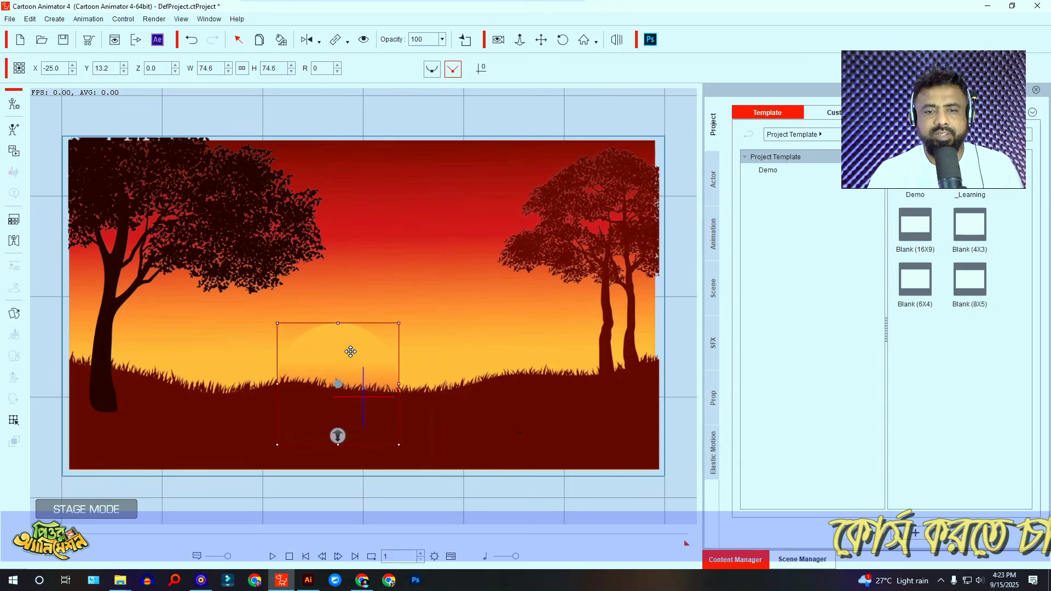
- Import the red hills image Asset 4@3x as a prop, allow its resizing, scale it to about 78.6, and place it over the scene's lower half
click(519, 41)
drag(478, 165, 477, 289)
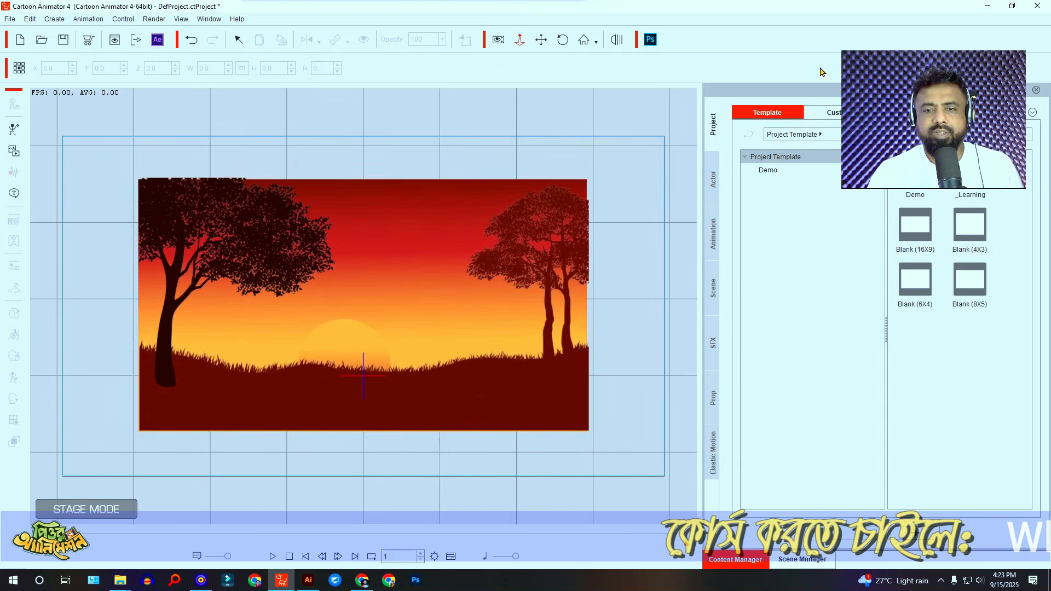
click(988, 6)
click(553, 239)
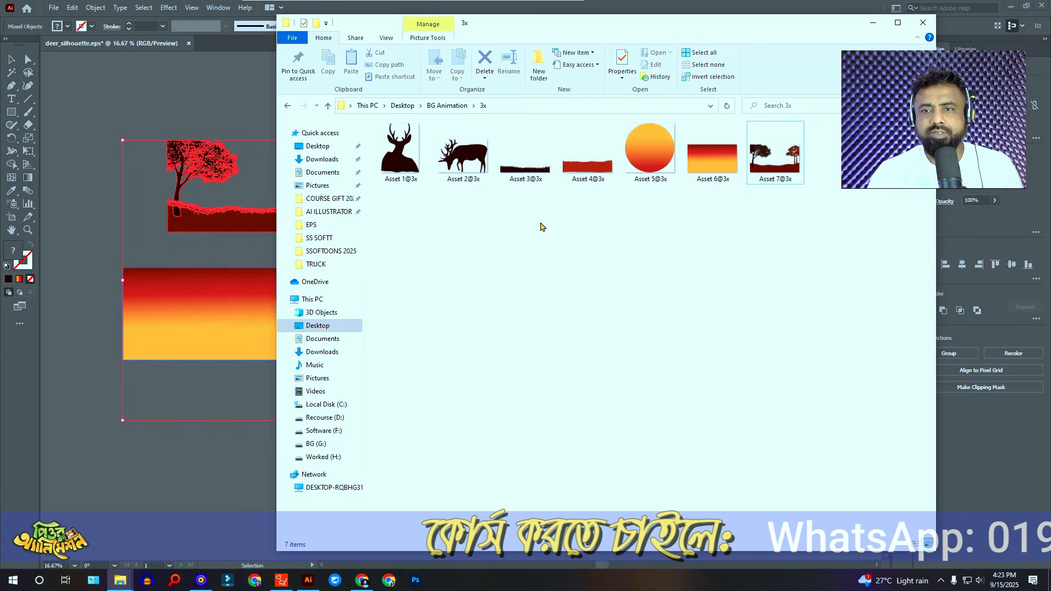
drag(587, 156, 361, 398)
click(257, 236)
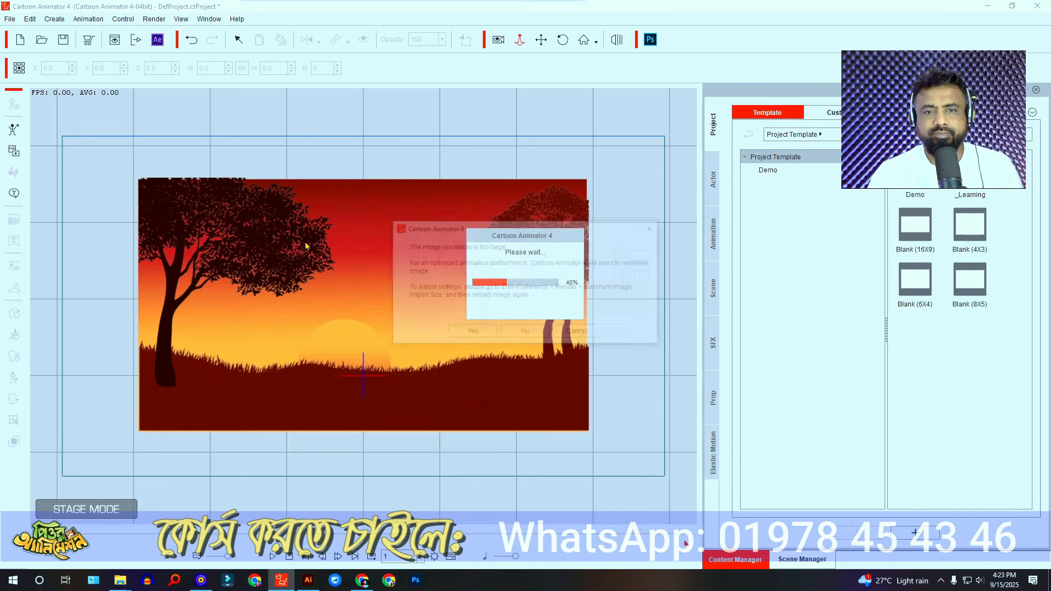
click(464, 333)
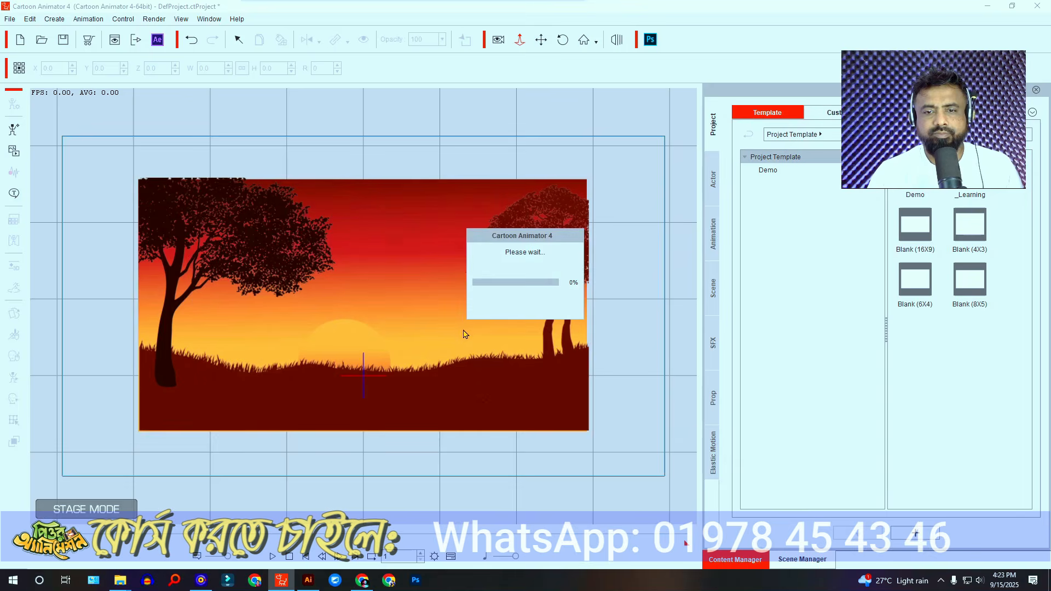
drag(648, 319, 581, 355)
drag(428, 418, 435, 400)
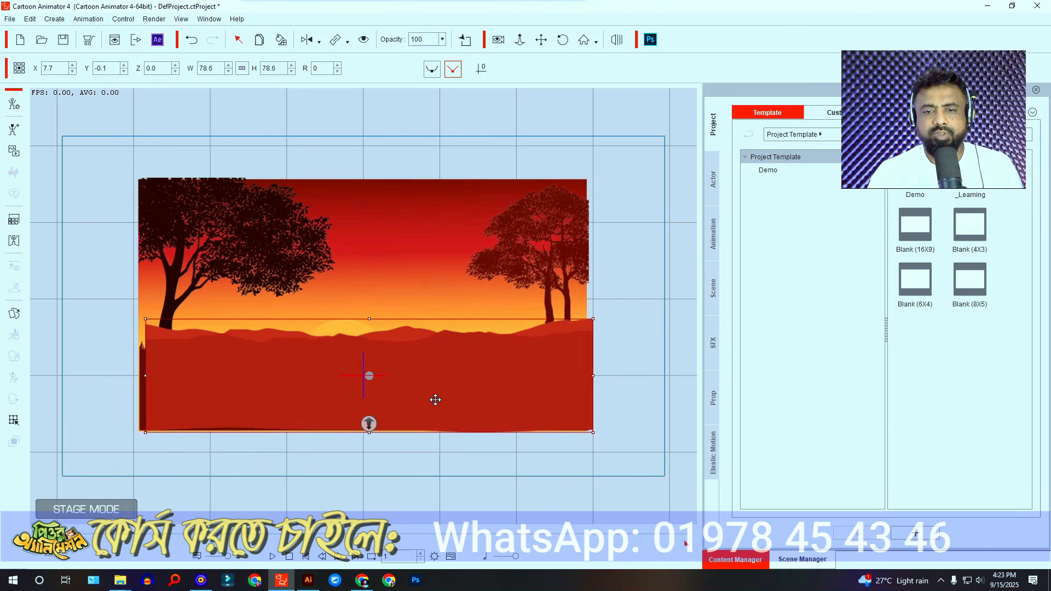
- Bring the hills forward of the sun at a Z depth of 9, put the trees in front at Z 21, and lower the hills slightly
drag(364, 418, 365, 416)
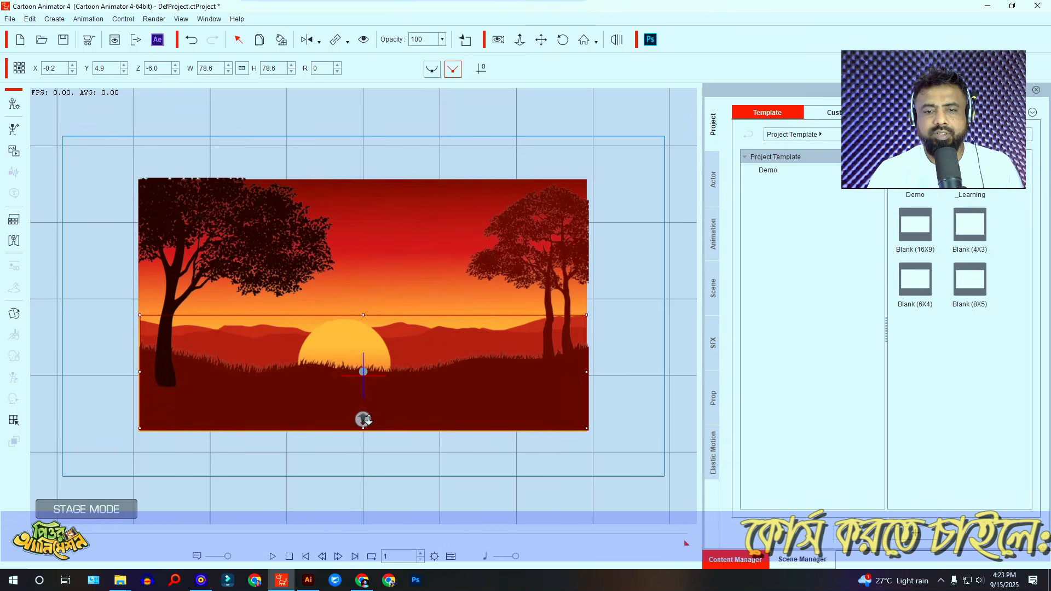
drag(364, 421, 364, 423)
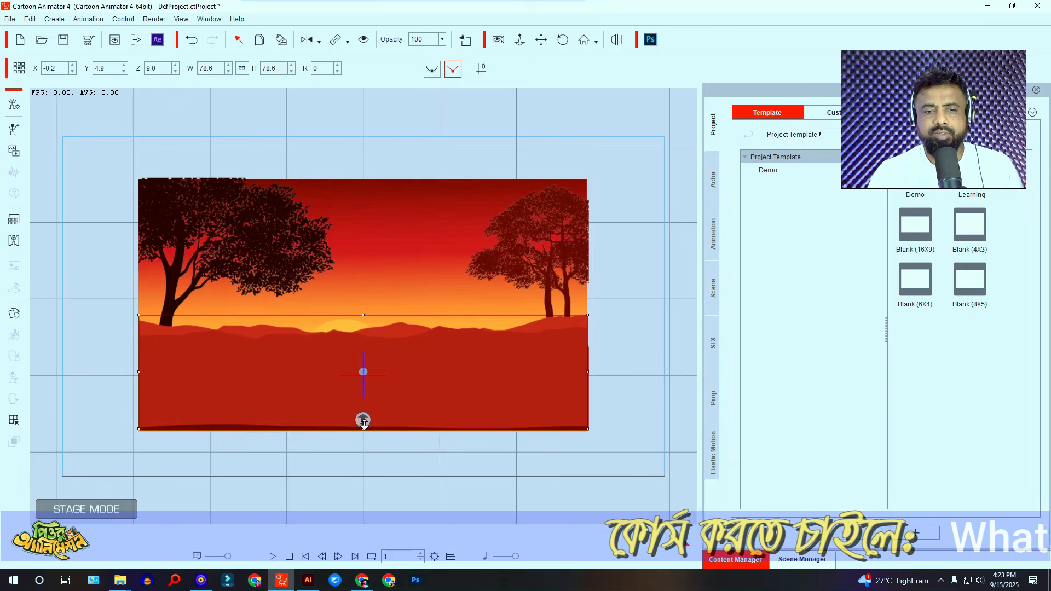
click(290, 273)
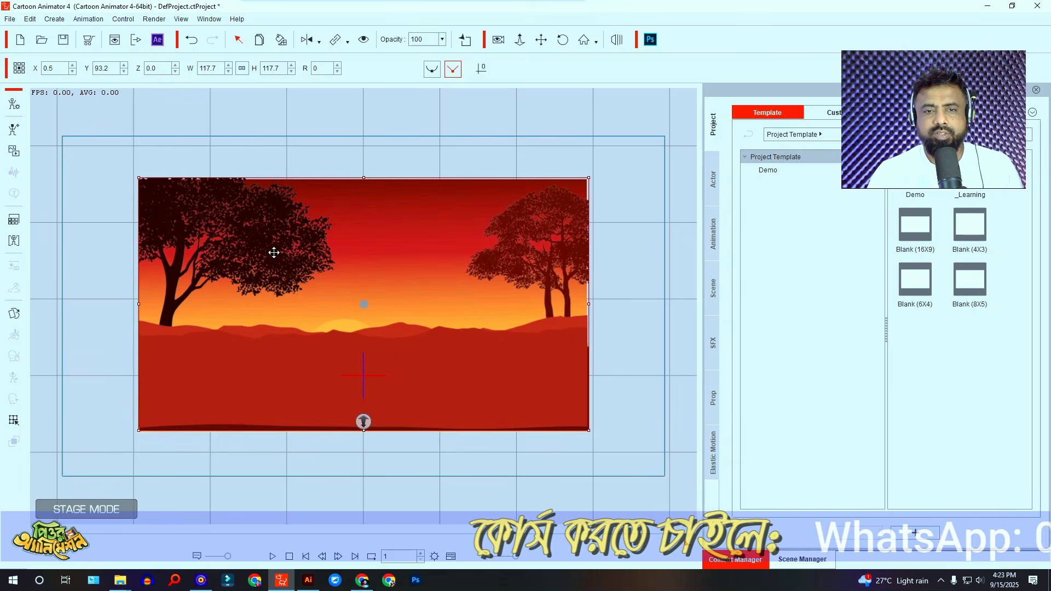
click(364, 392)
click(297, 248)
drag(364, 421, 363, 425)
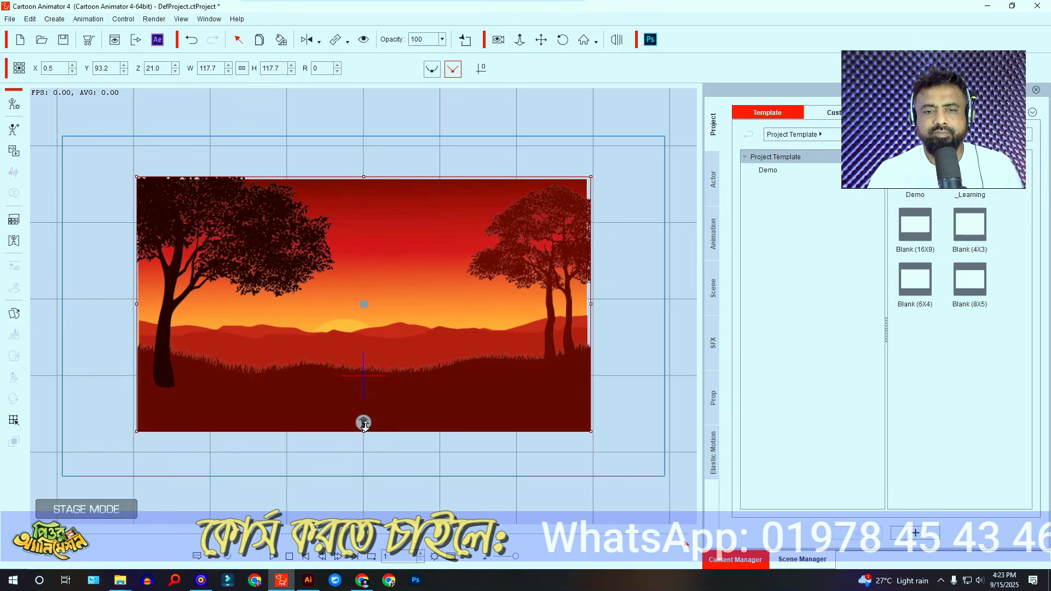
click(392, 352)
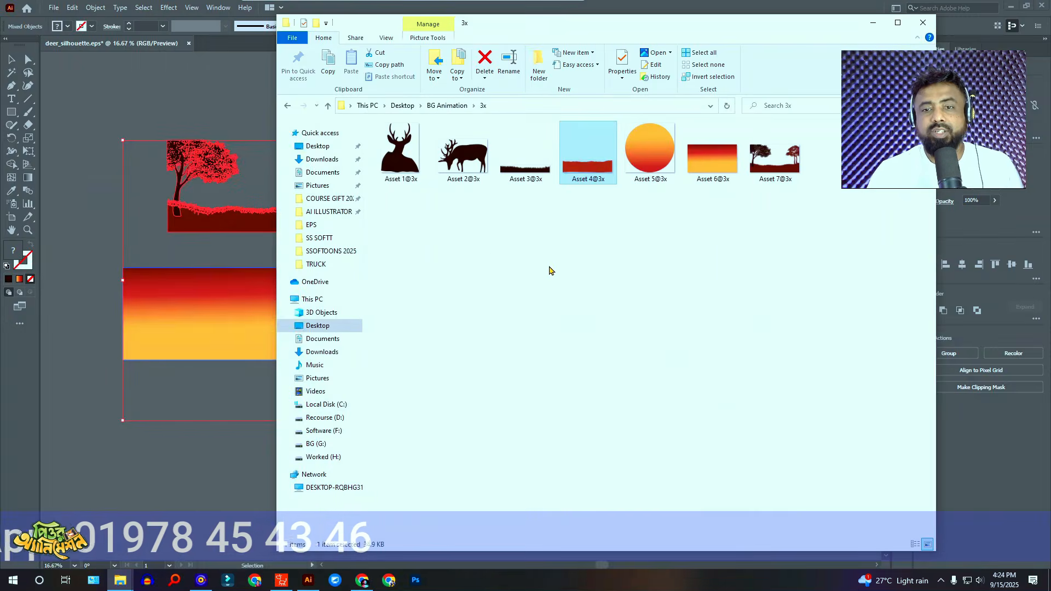
- Import the grass image Asset 3@3x as a prop, bring it forward to Z 63, and fit it along the scene's lower edge
drag(470, 170, 280, 584)
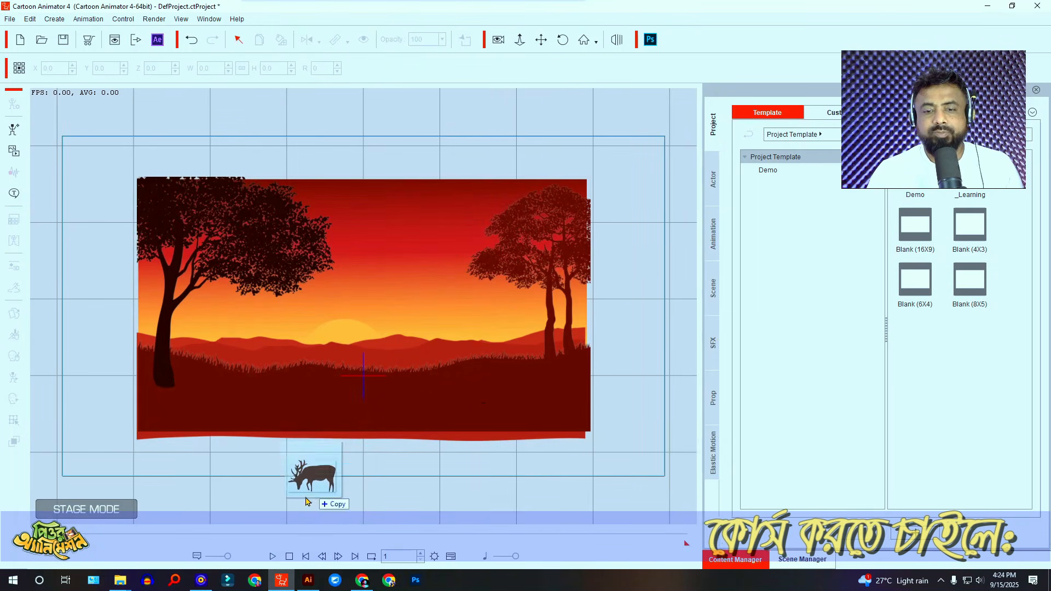
drag(280, 585, 280, 584)
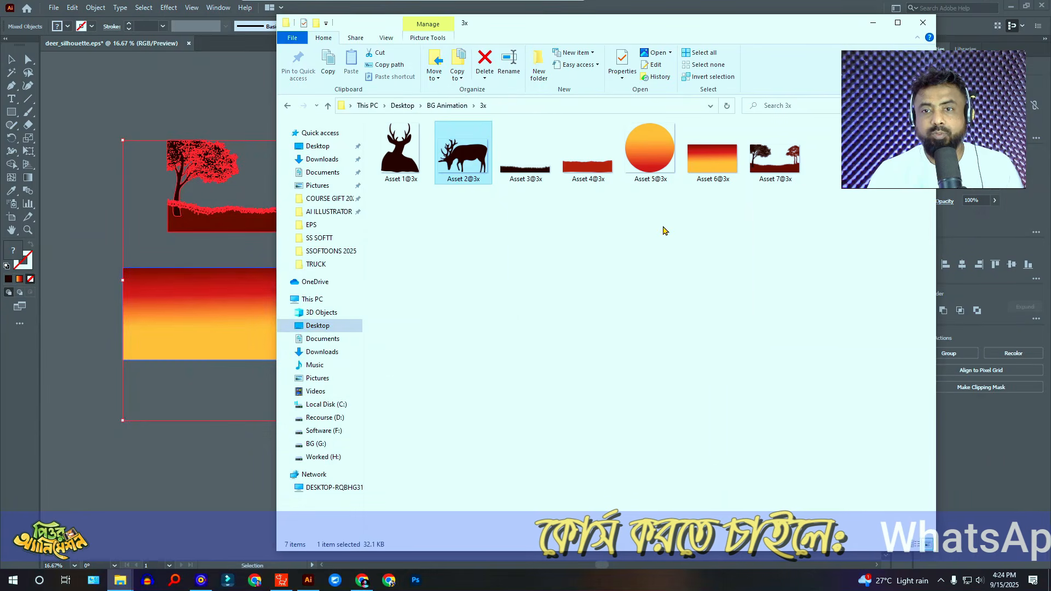
drag(525, 153, 358, 424)
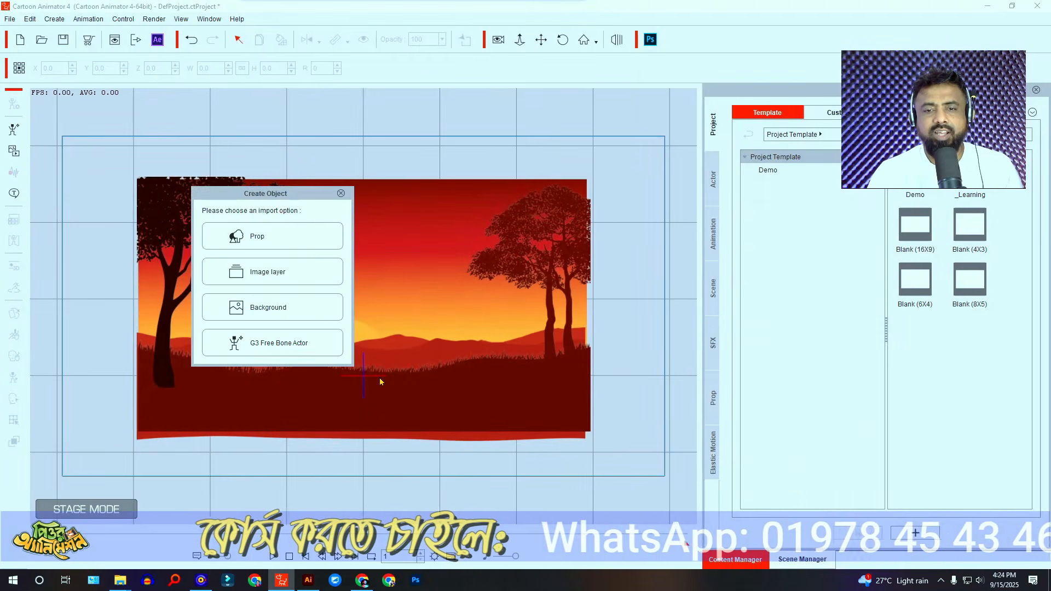
click(297, 234)
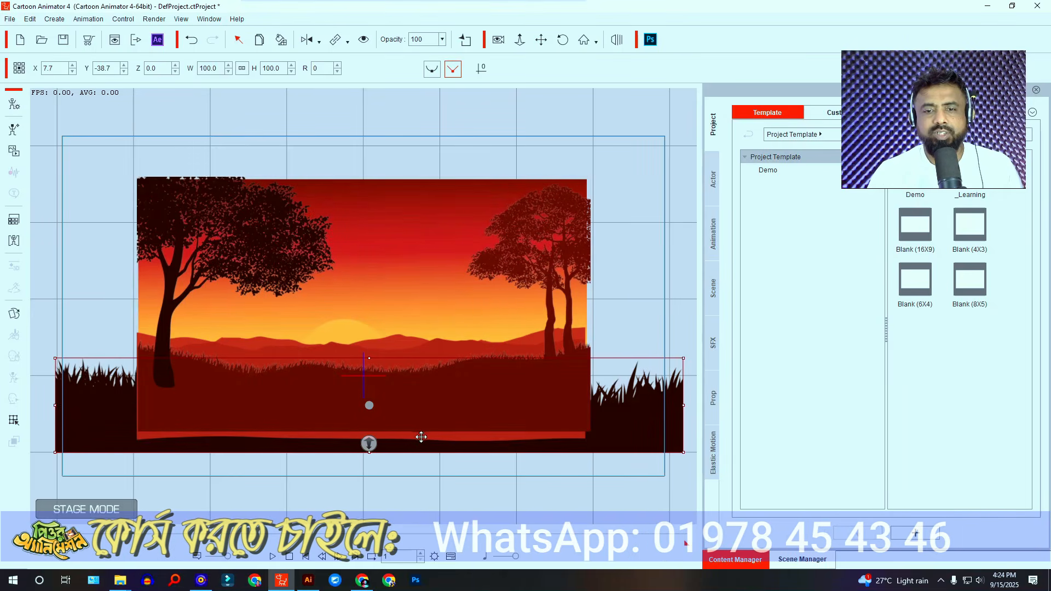
drag(623, 414, 619, 367)
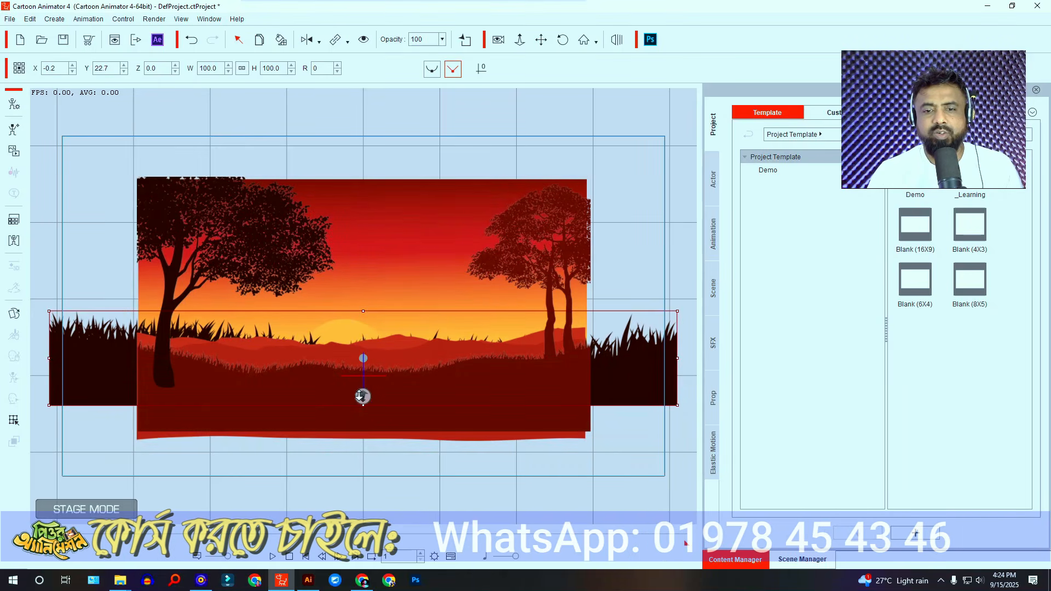
drag(361, 396, 478, 381)
drag(684, 311, 611, 345)
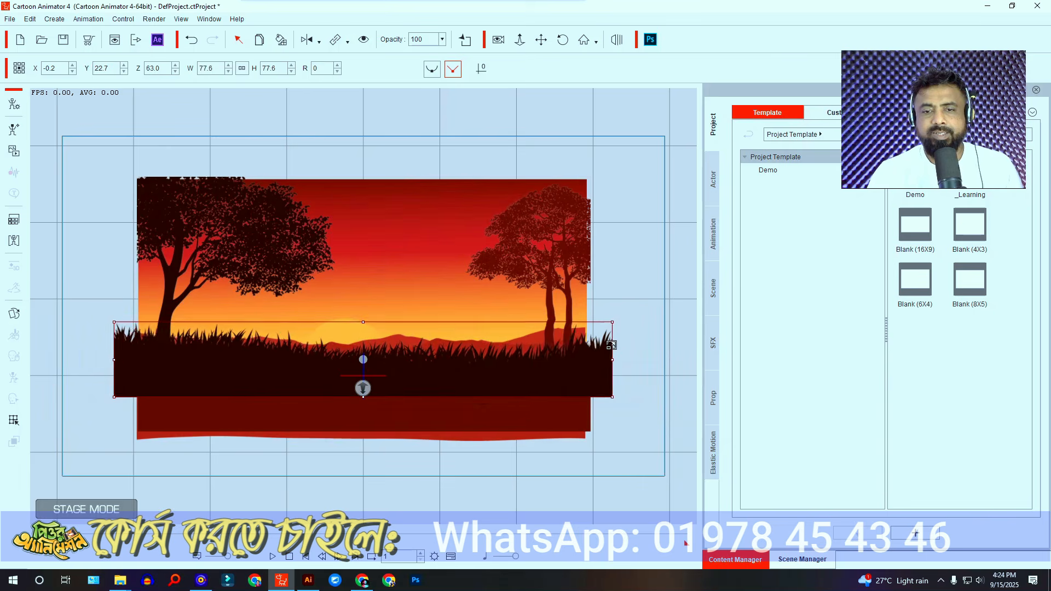
drag(544, 363, 549, 404)
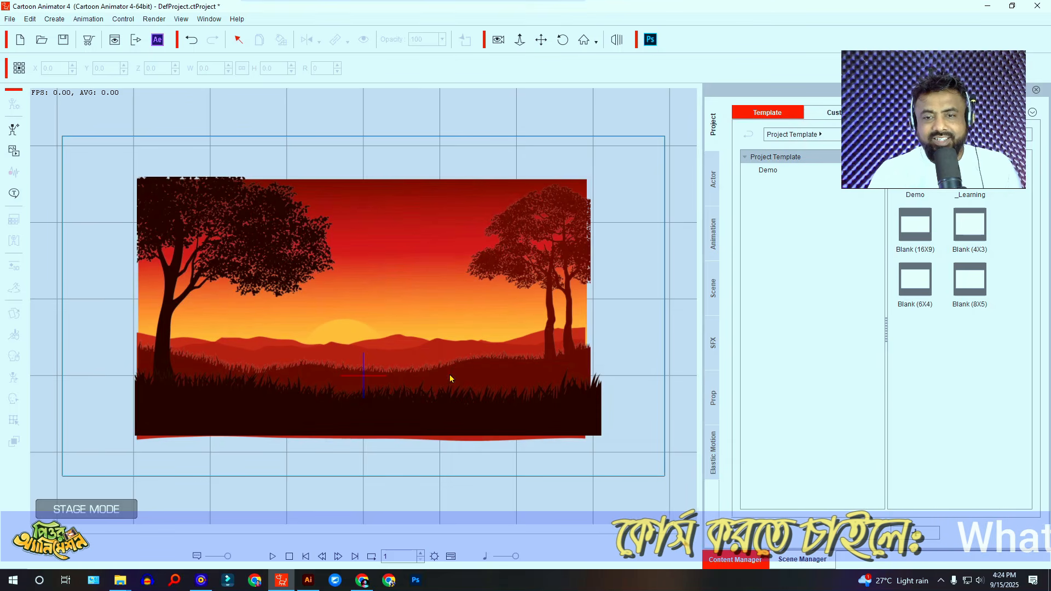
- Import the grazing deer image Asset 2@3x from File Explorer as a G3 Free Bone Actor, opening it for bone editing
key(alt+Tab)
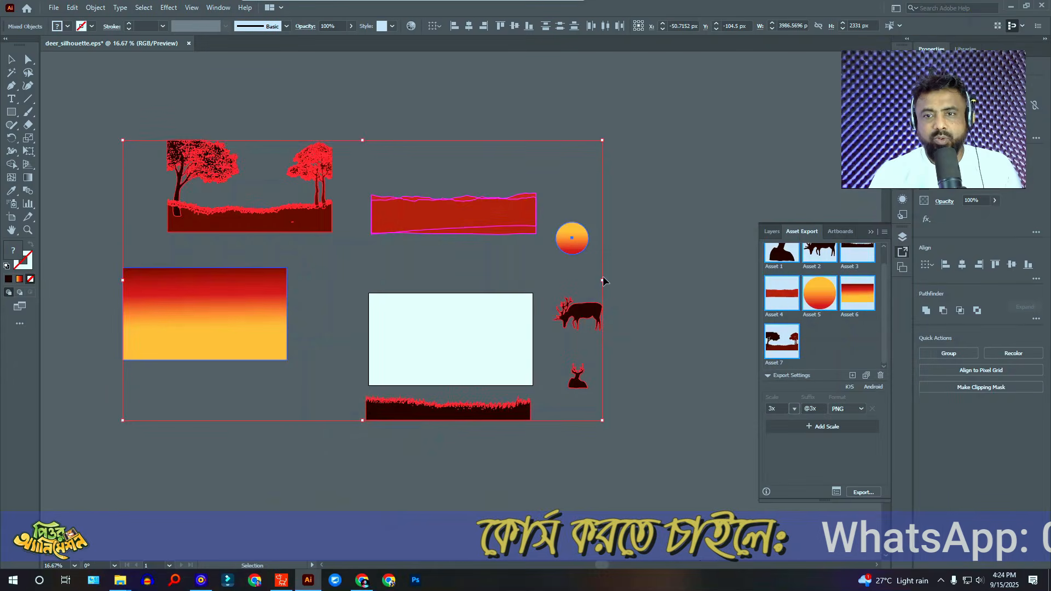
click(654, 291)
key(alt+Tab)
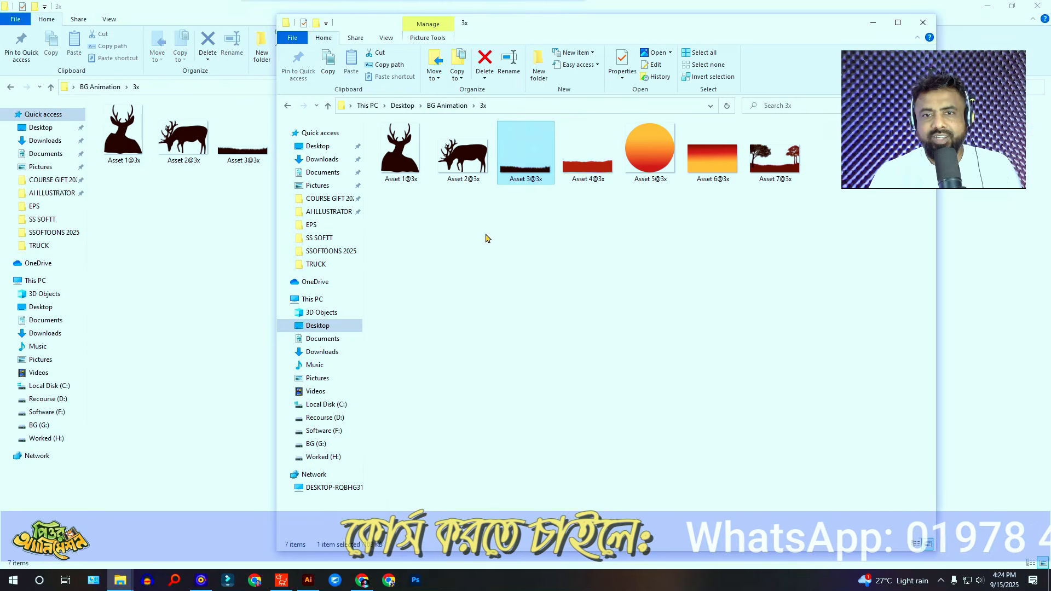
drag(463, 156, 391, 337)
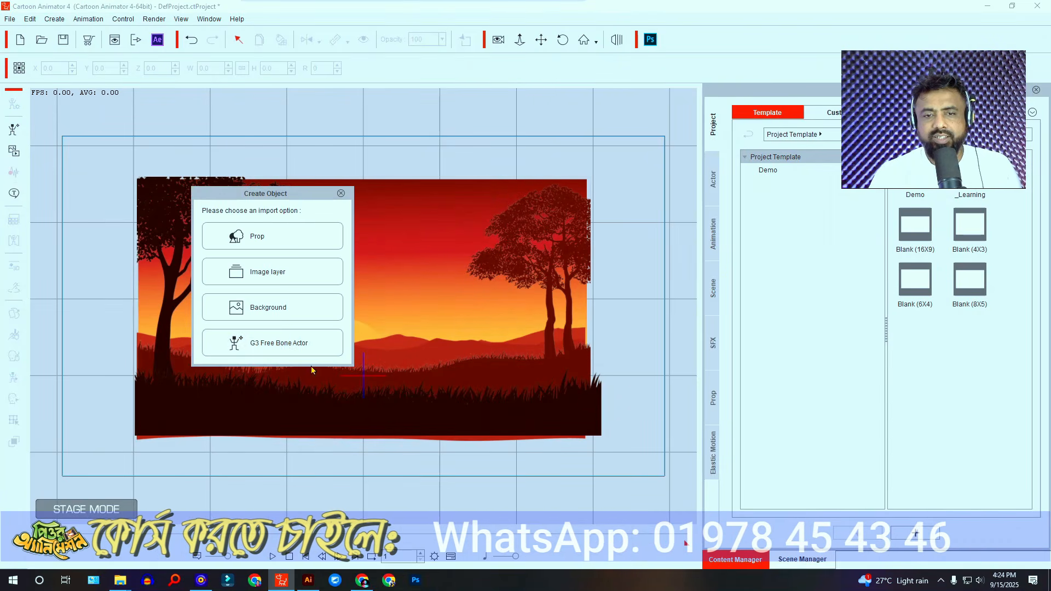
click(267, 349)
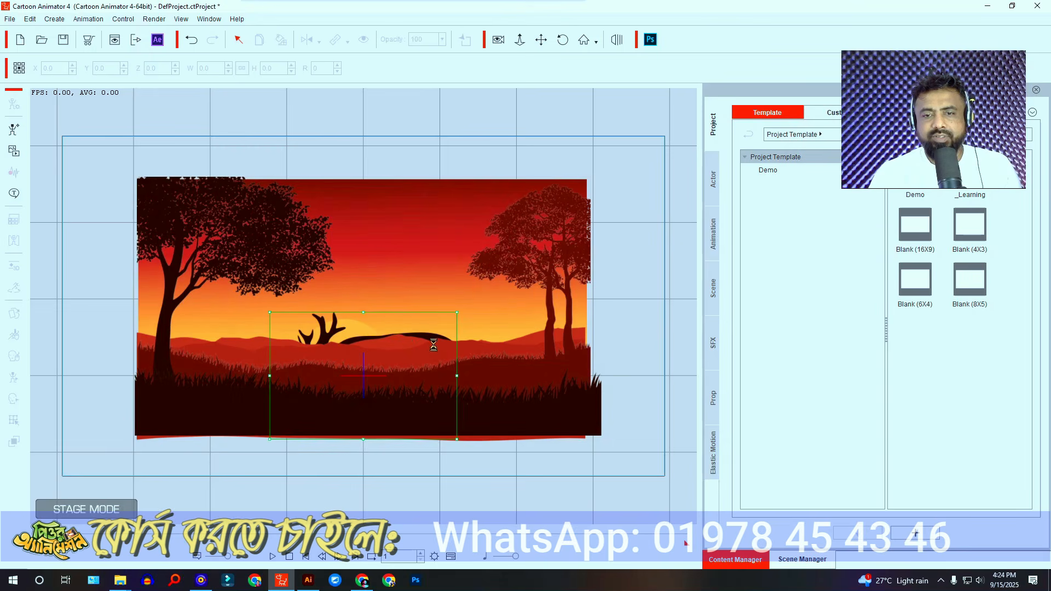
double_click(361, 341)
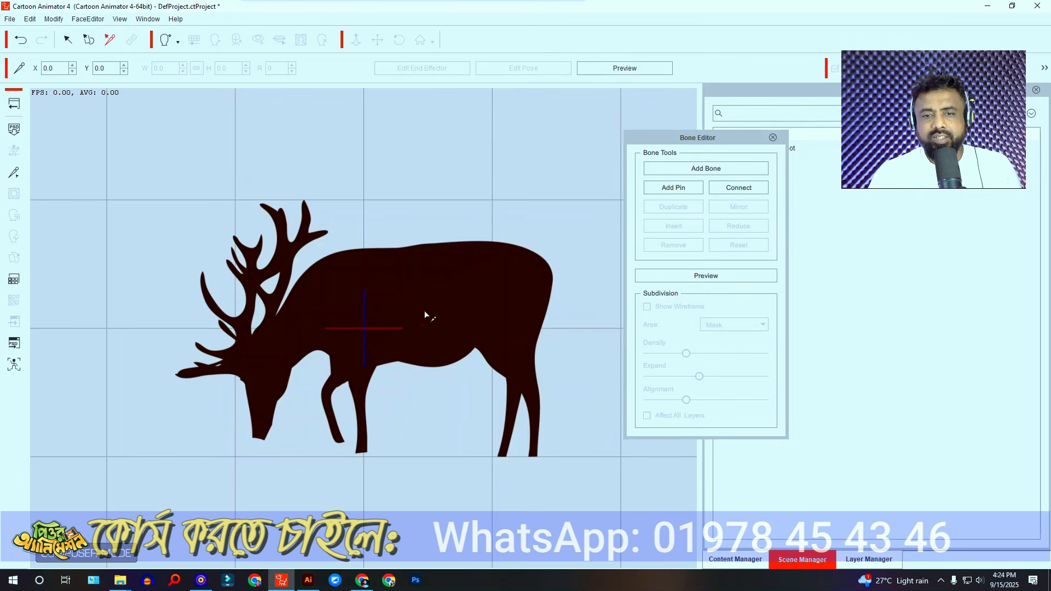
- Add a bone chain to the grazing deer from mid-body through the neck and head down to the muzzle
click(729, 172)
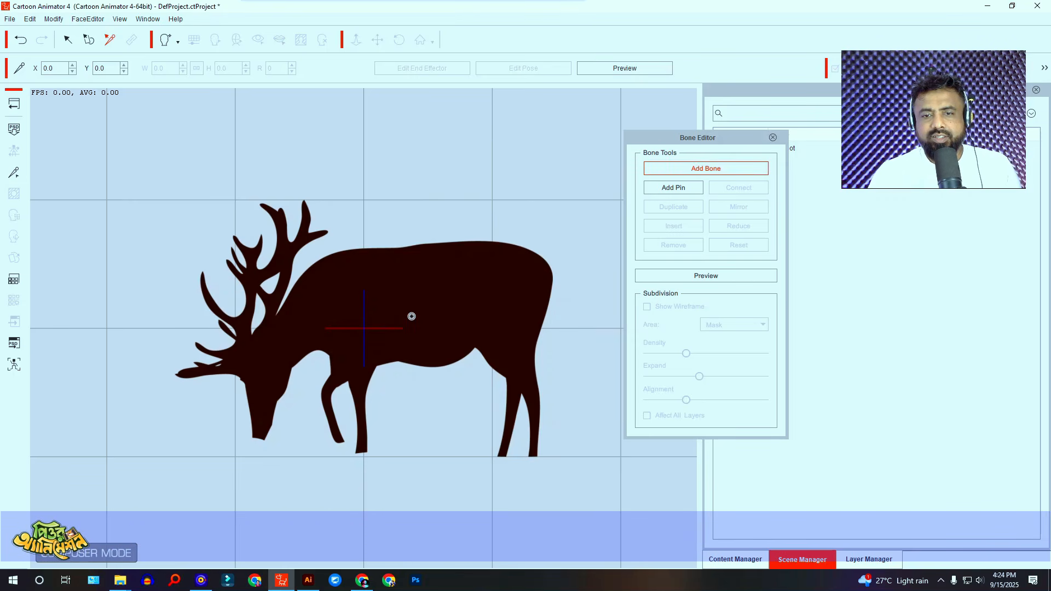
click(287, 343)
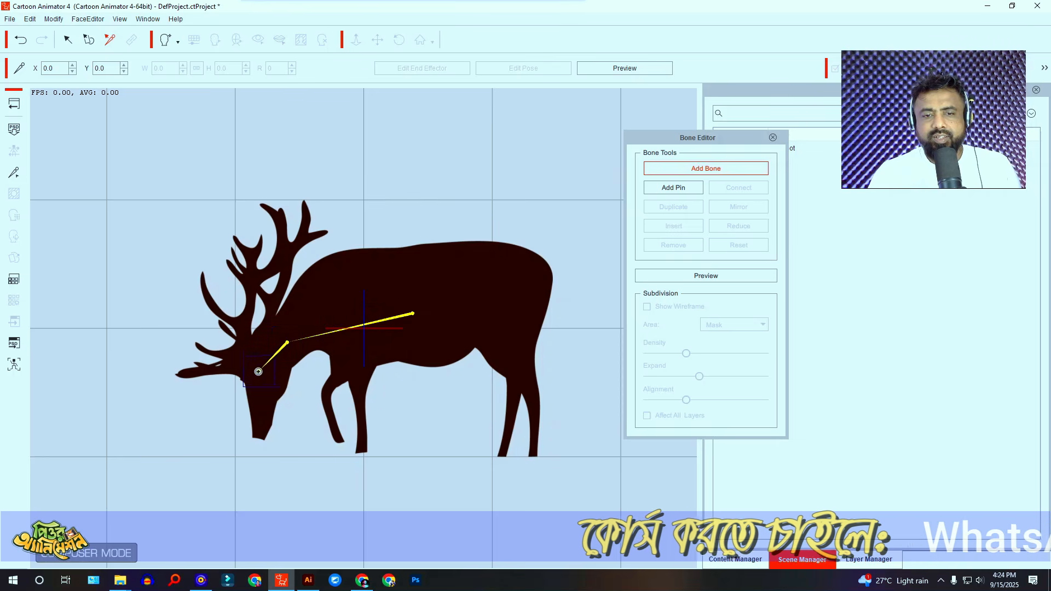
click(260, 380)
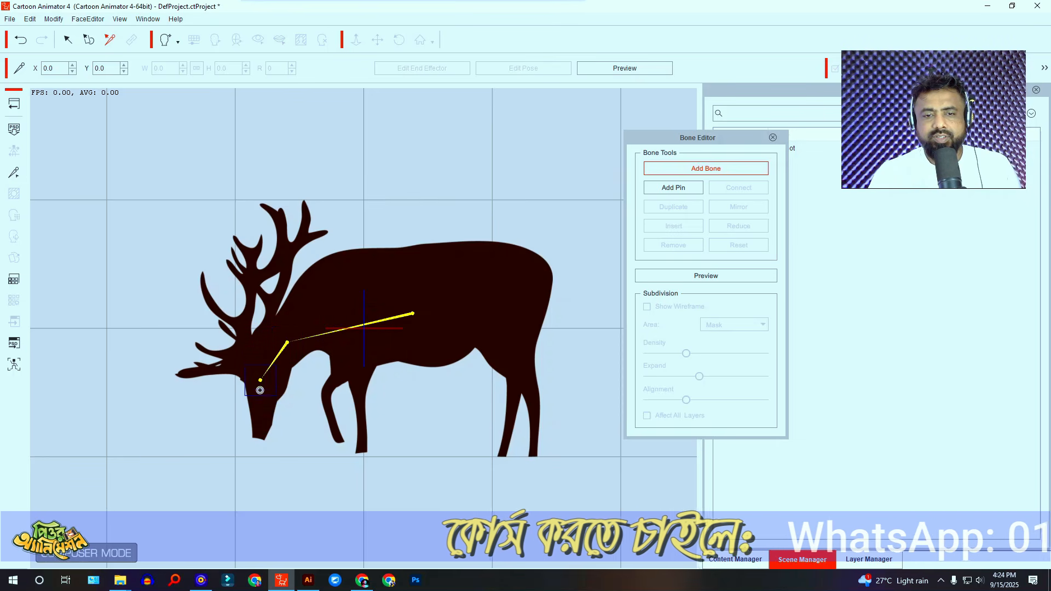
click(259, 425)
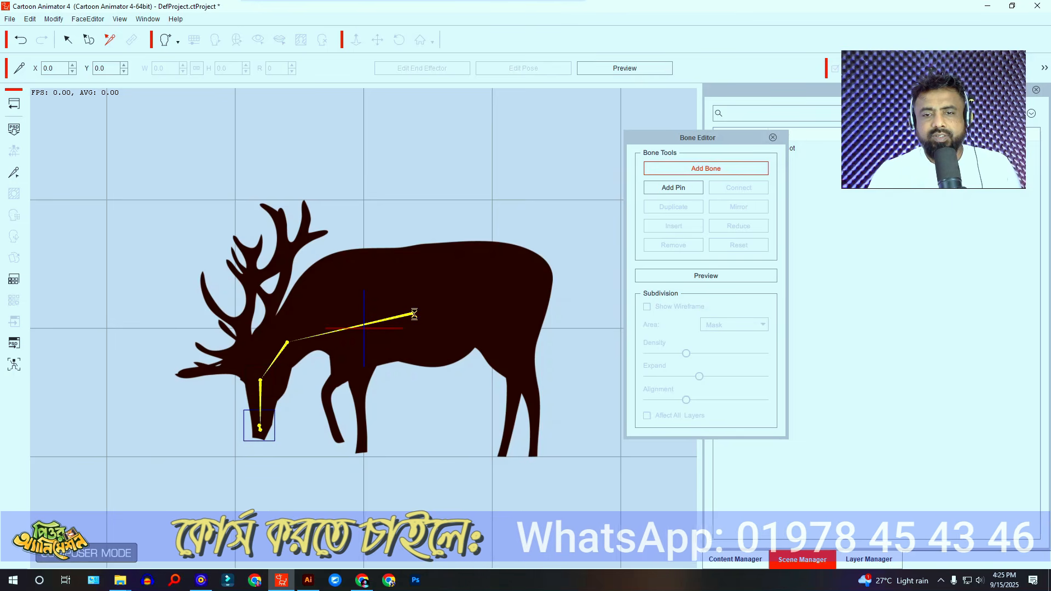
- Branch bone chains from the mid-body bone down the front leg and hind leg to the hooves, and return to the stage
click(414, 314)
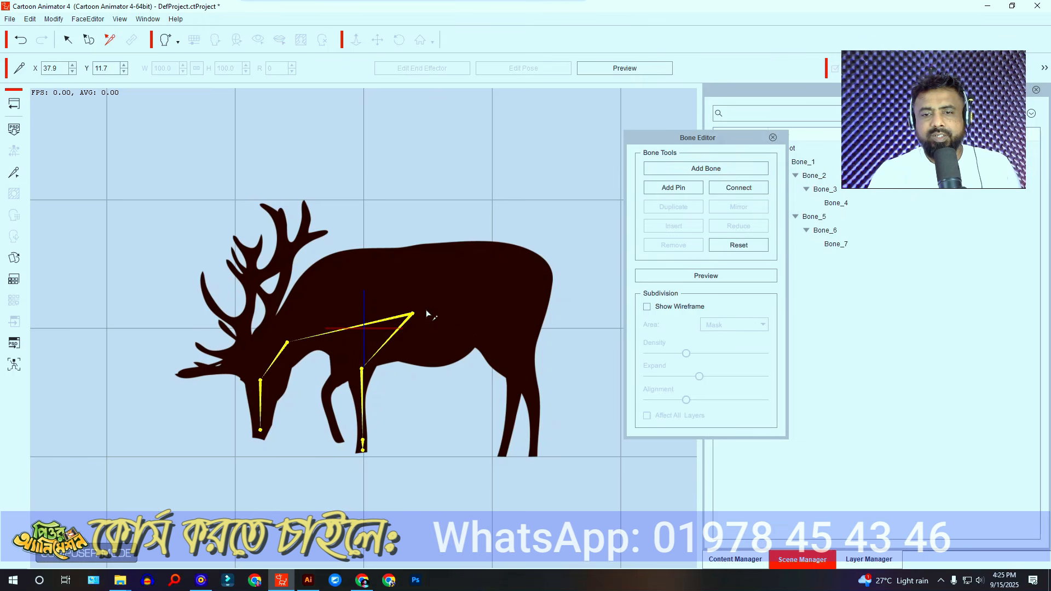
click(704, 169)
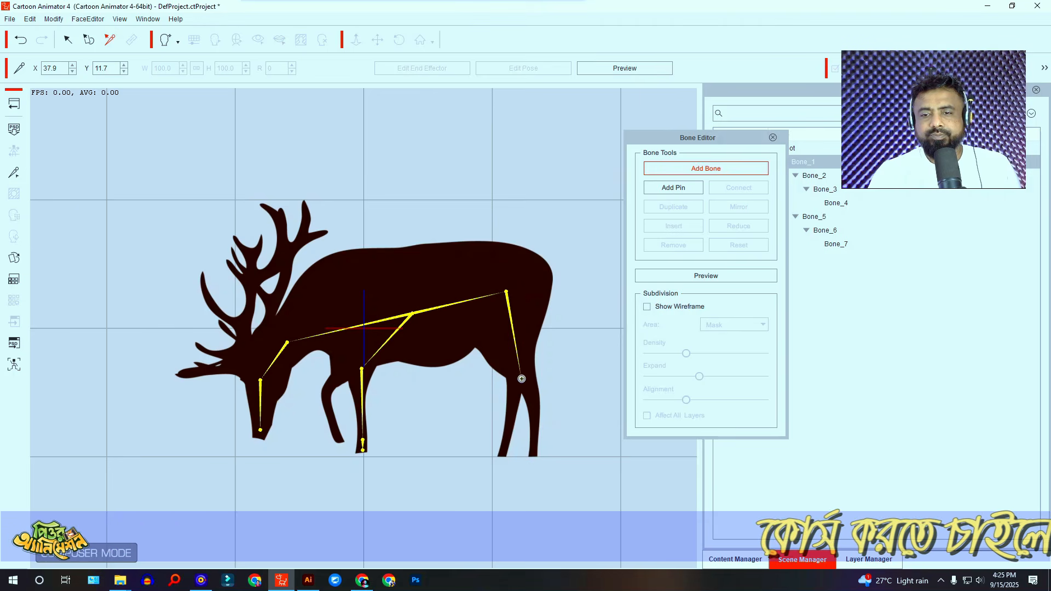
right_click(500, 454)
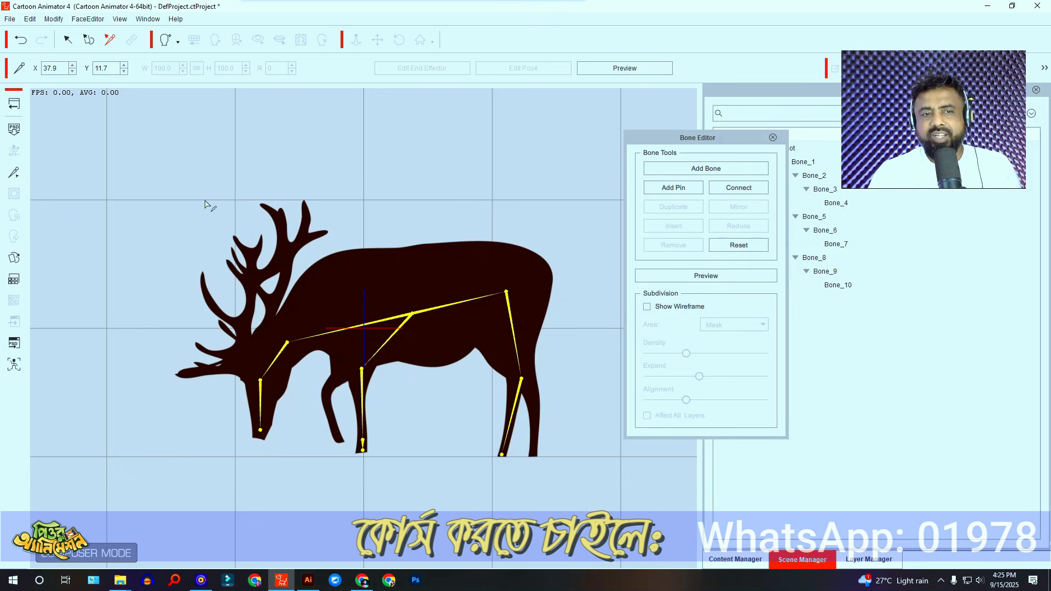
click(14, 104)
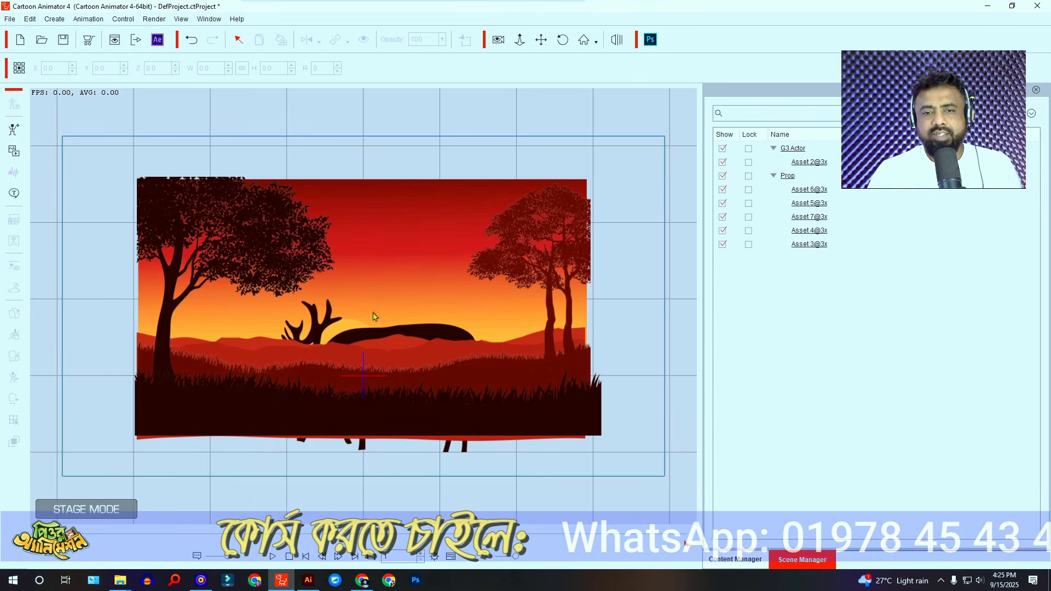
- Bring the grazing deer forward to Z 36, scale it to about 57.4, and stand it in the grass near X 131.9, Y 17.8
drag(432, 330, 474, 275)
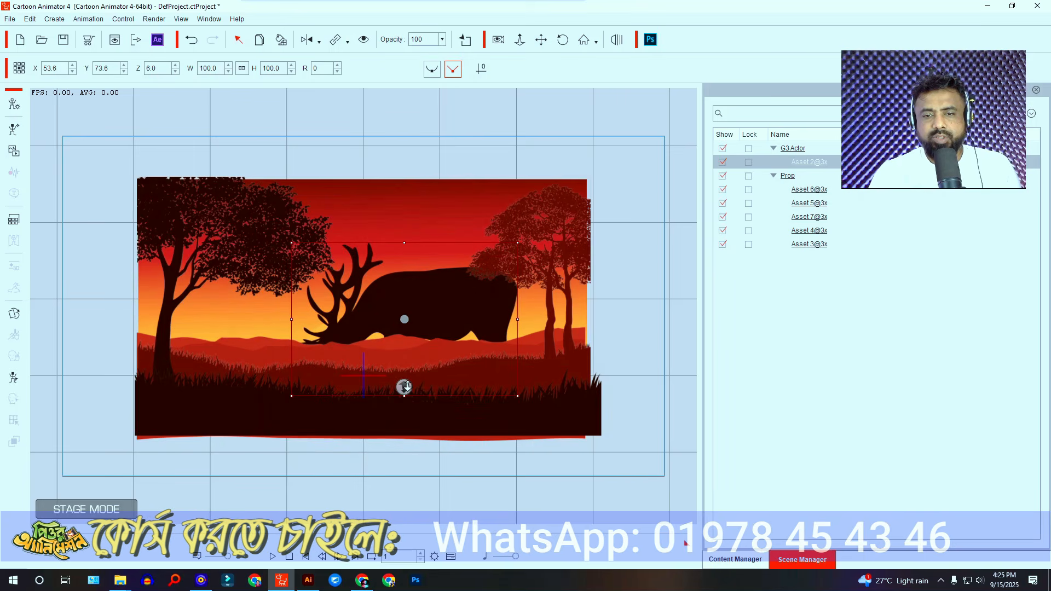
drag(451, 304, 468, 325)
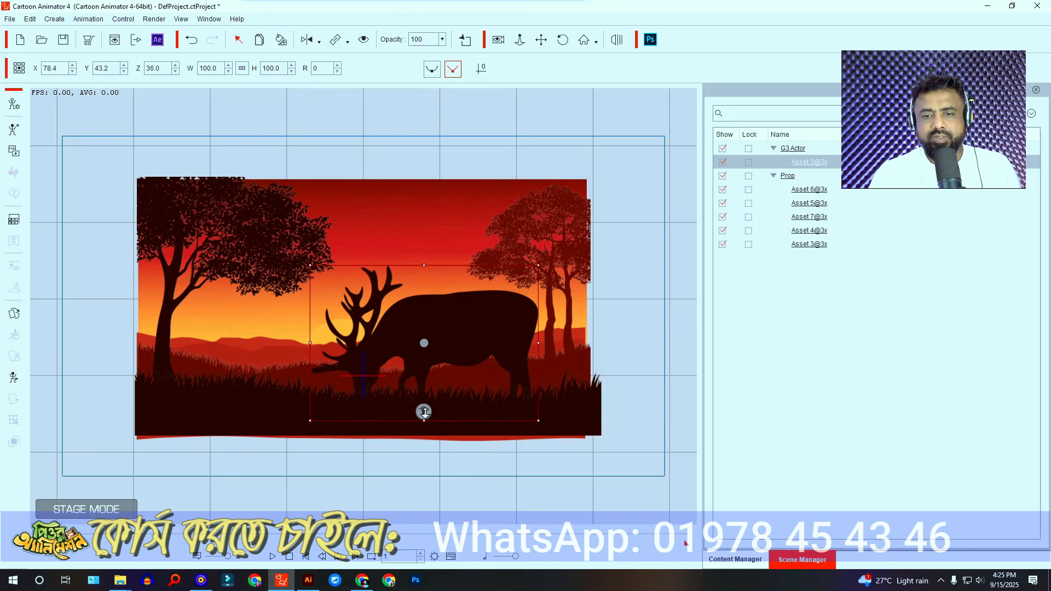
drag(536, 266, 534, 348)
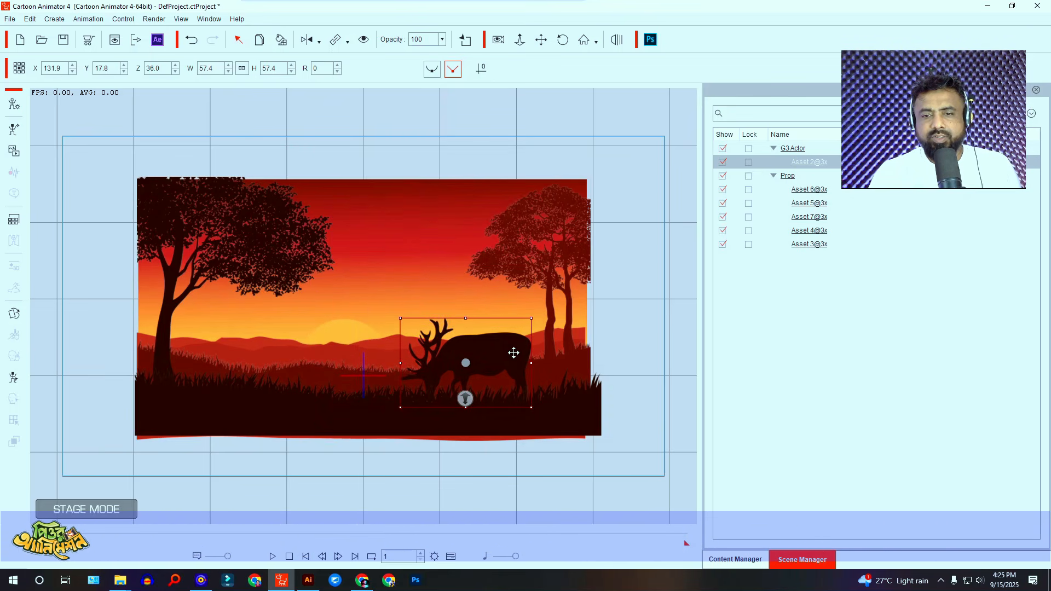
click(627, 333)
- Import the front-facing deer image Asset 1@3x from File Explorer as a G3 Free Bone Actor, opening it for bone editing
click(987, 6)
drag(400, 152, 332, 346)
click(275, 341)
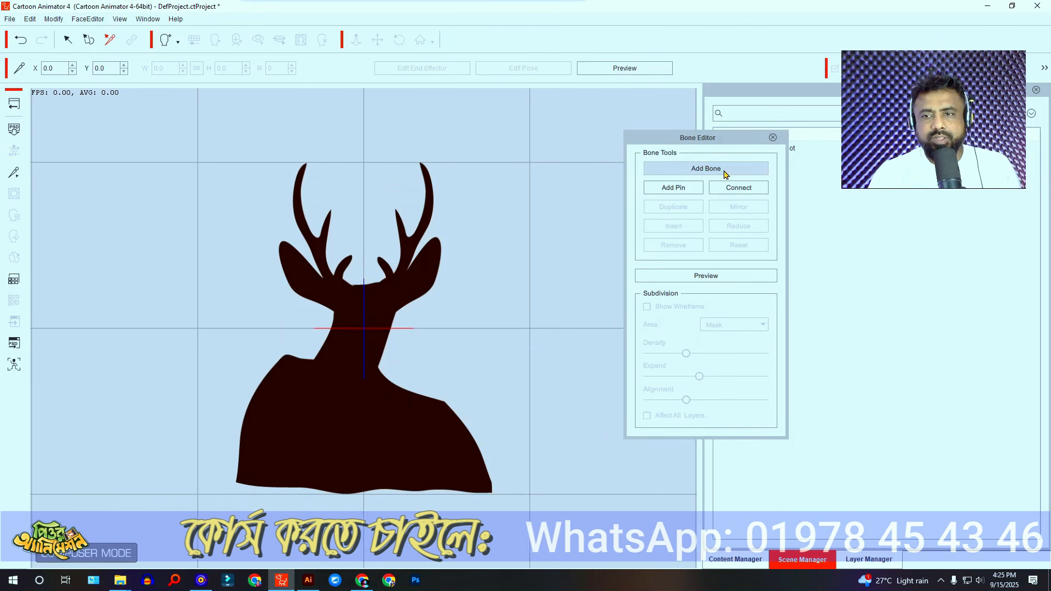
- Add a bone from the front-facing deer's neck base to its forehead, plus a three-bone chain down the body's right side
click(724, 172)
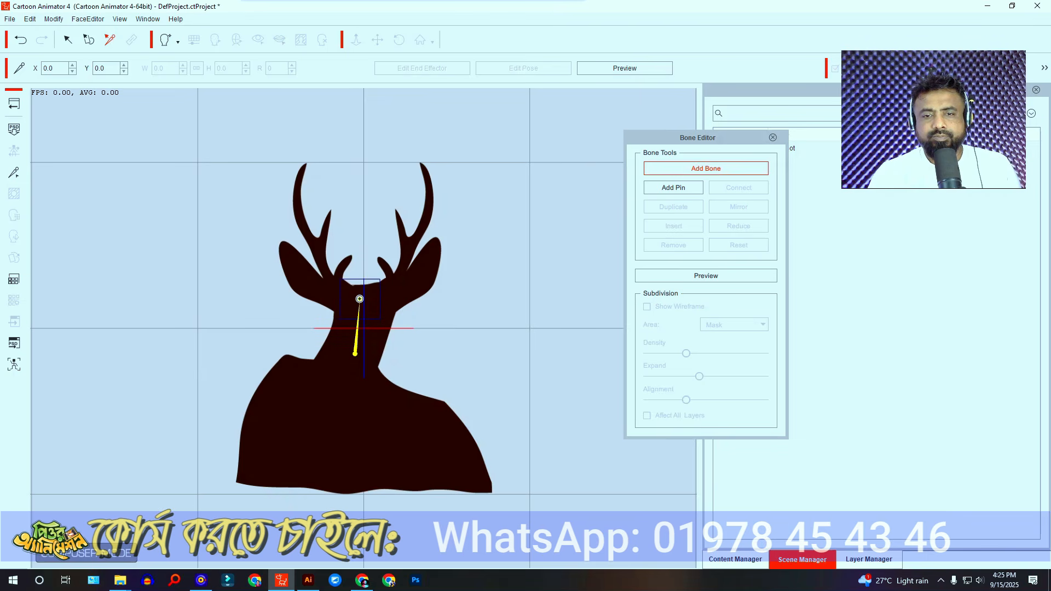
right_click(356, 355)
click(356, 354)
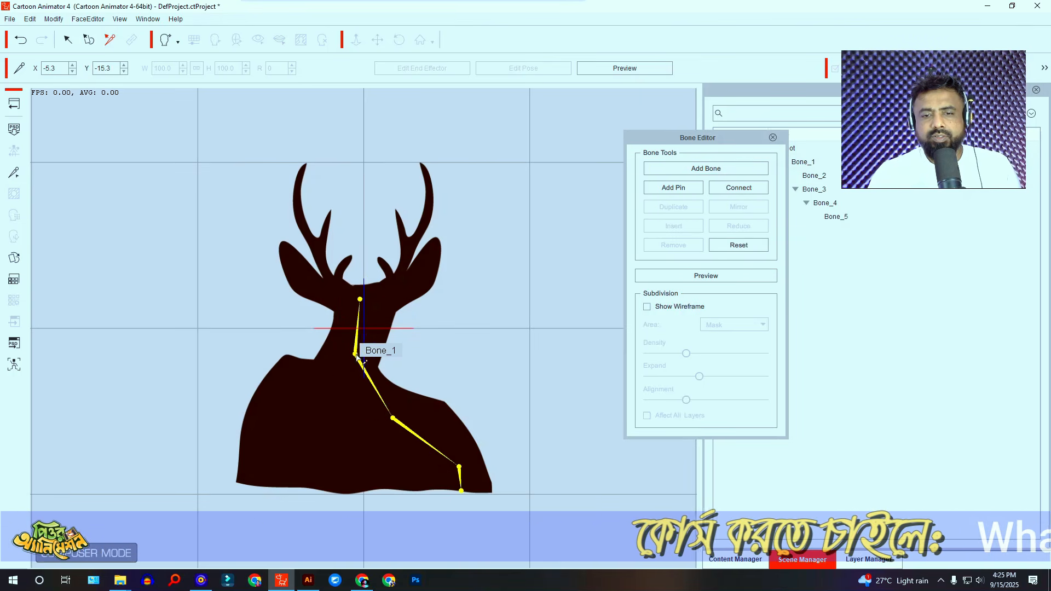
- Branch a three-bone chain from the neck-base bone down the left side of the deer's body to its lower edge
click(353, 357)
click(706, 168)
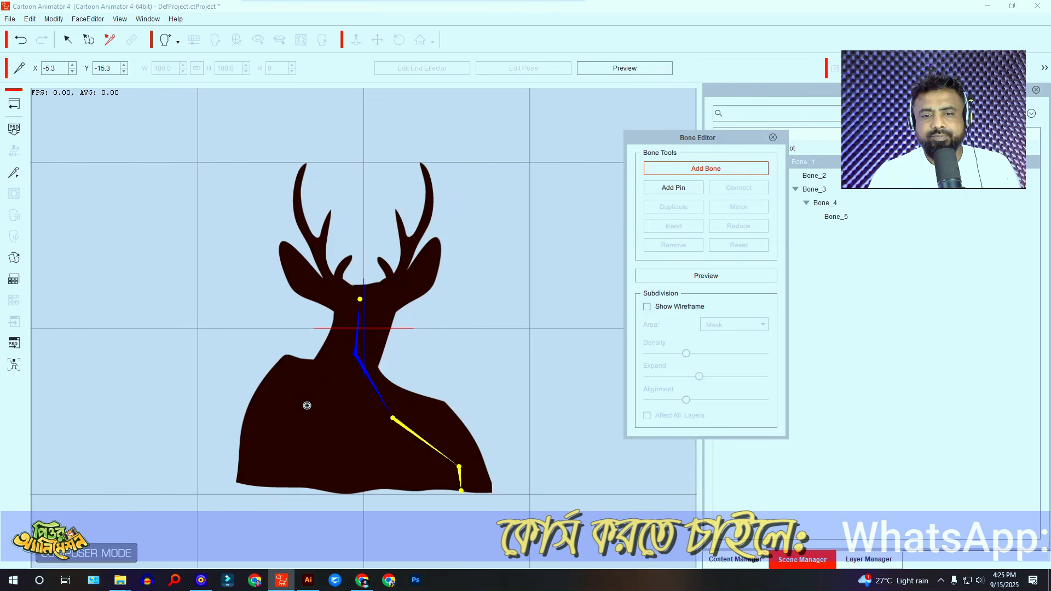
click(318, 404)
click(285, 439)
click(266, 487)
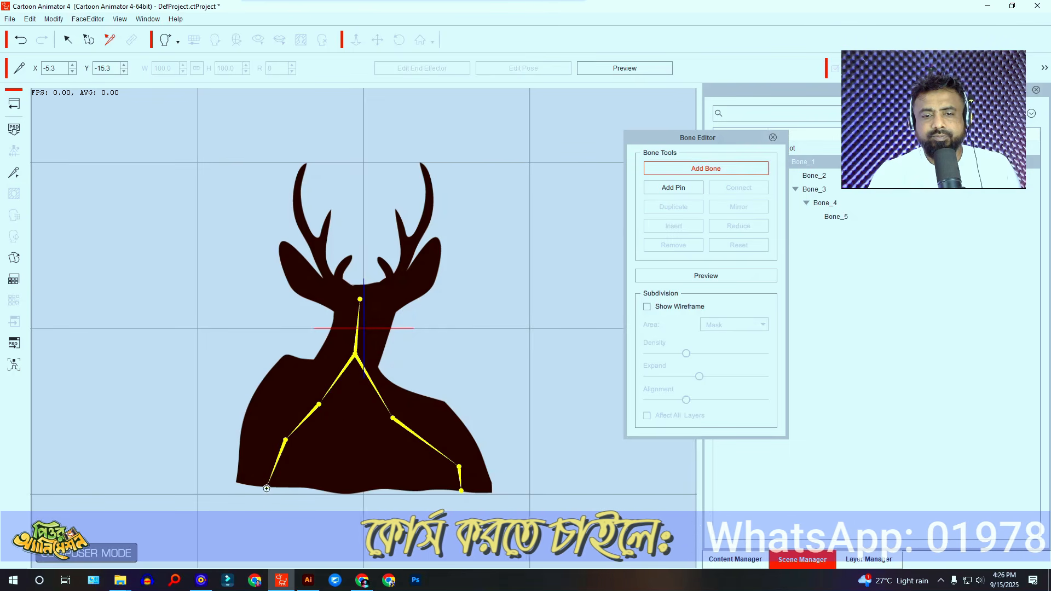
right_click(268, 487)
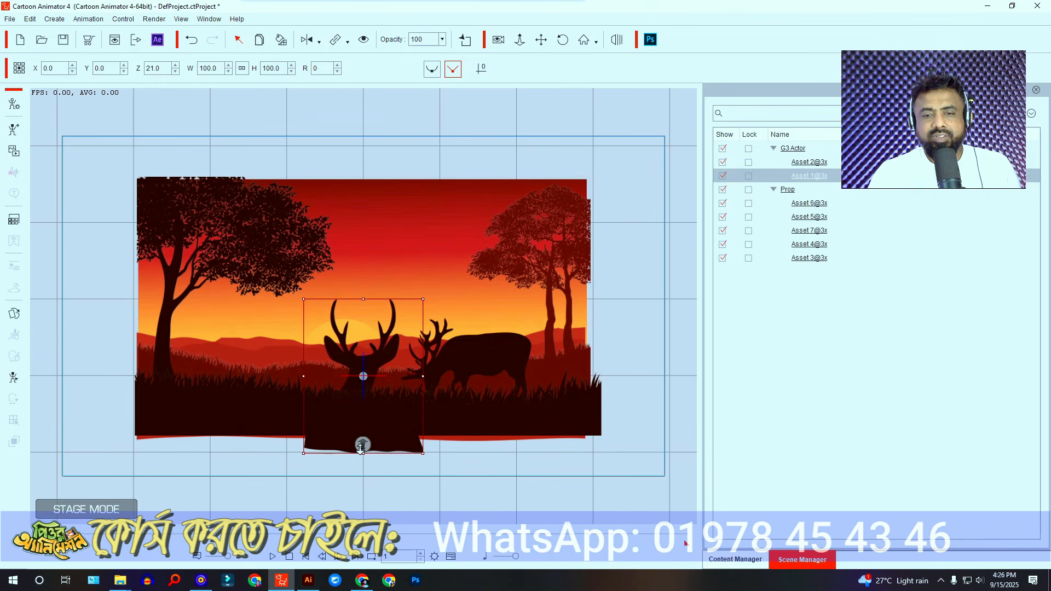
- Scale the front-facing deer to about 31.7 and seat it in the grass beside the grazing deer
drag(392, 340, 413, 244)
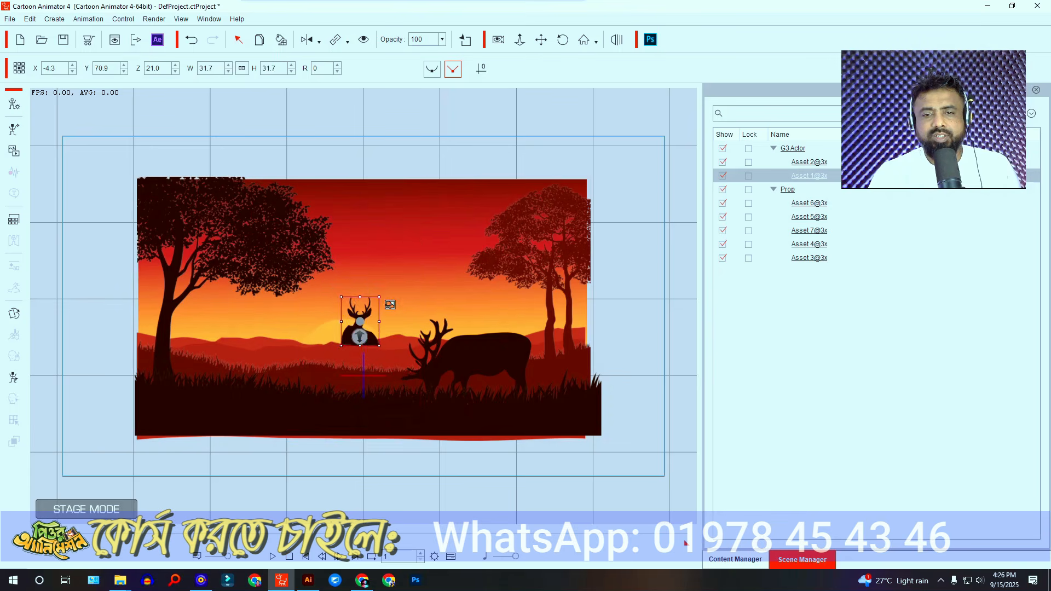
drag(369, 321, 375, 353)
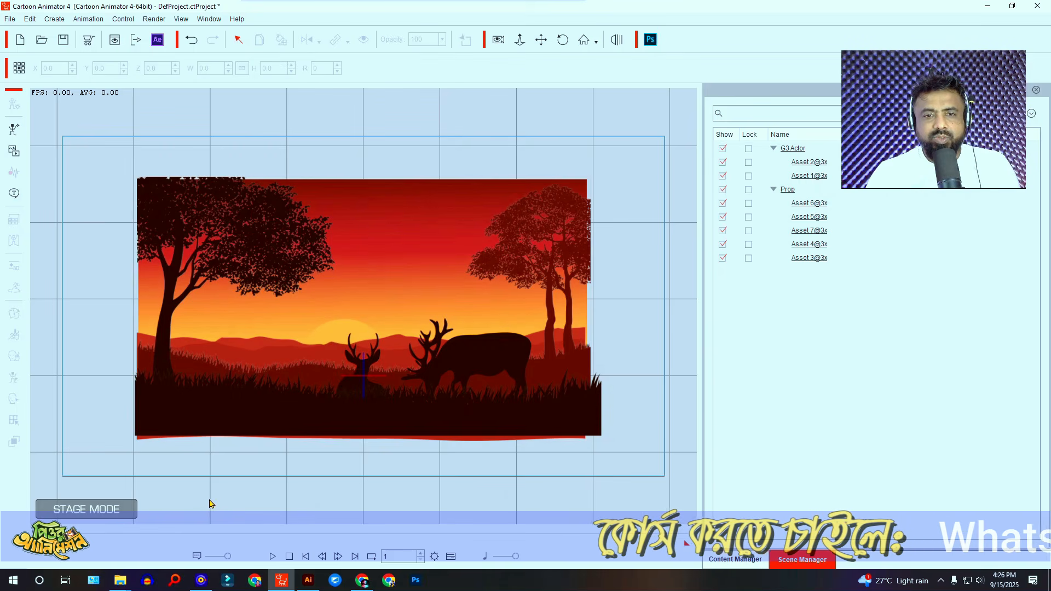
- Zoom in and pan the camera slightly so the sunset scene fills the camera frame
click(519, 39)
mouse_move(397, 325)
mouse_down()
mouse_move(448, 124)
mouse_move(401, 237)
mouse_move(399, 313)
mouse_up()
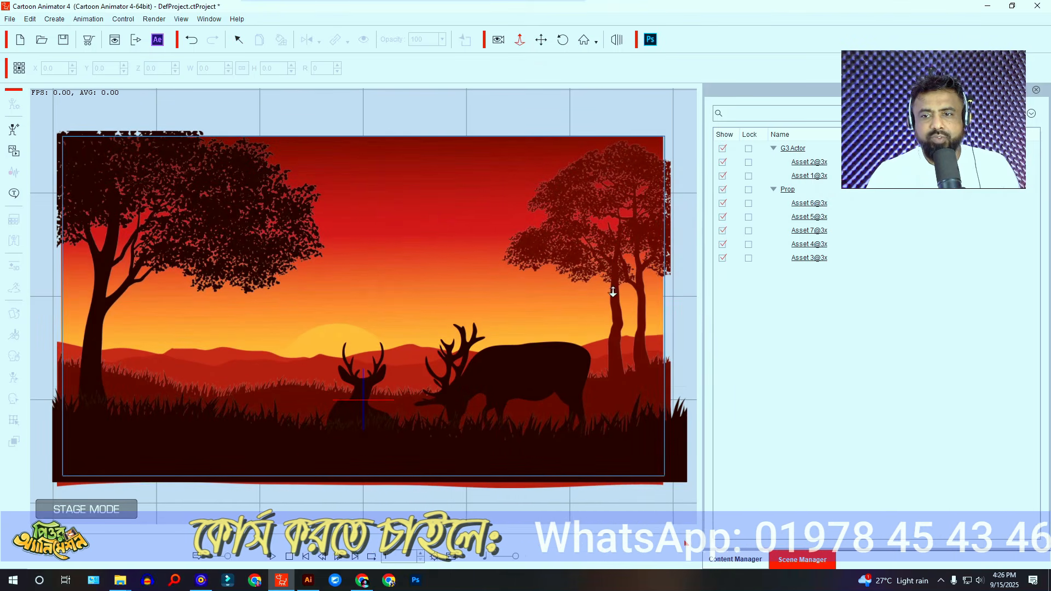
click(540, 40)
drag(511, 227, 516, 226)
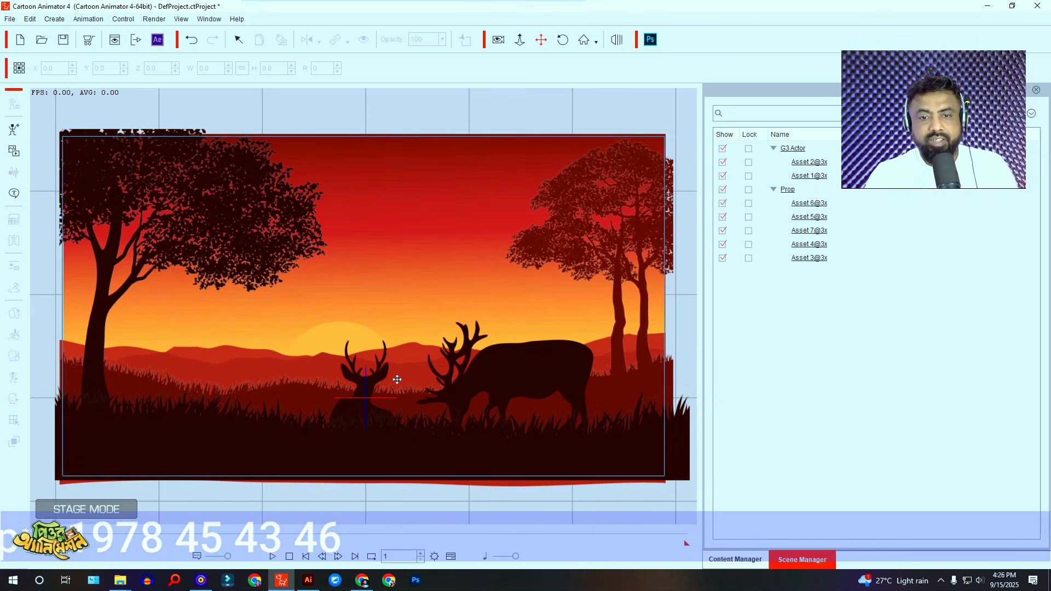
- Show the Project track in the timeline, end the playback range at frame 495, and return to frame 1
click(451, 557)
click(44, 474)
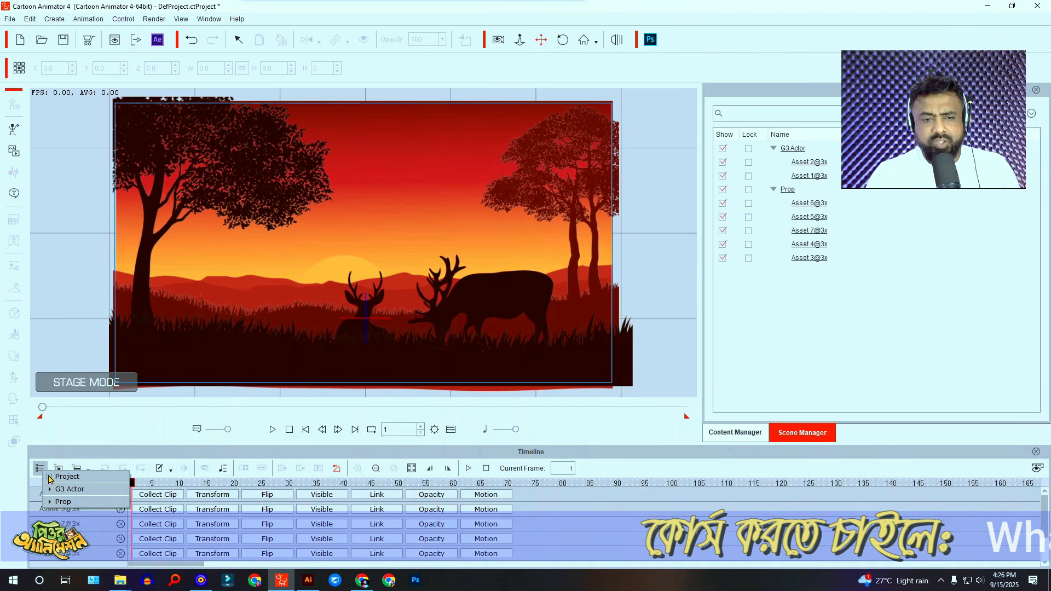
click(65, 477)
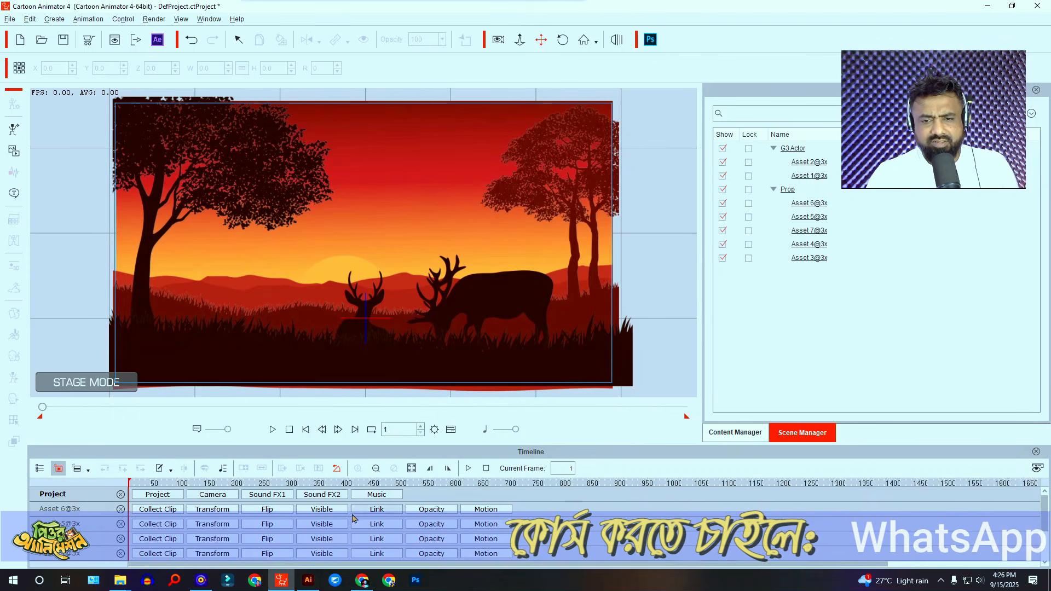
scroll(355, 511, down, 5)
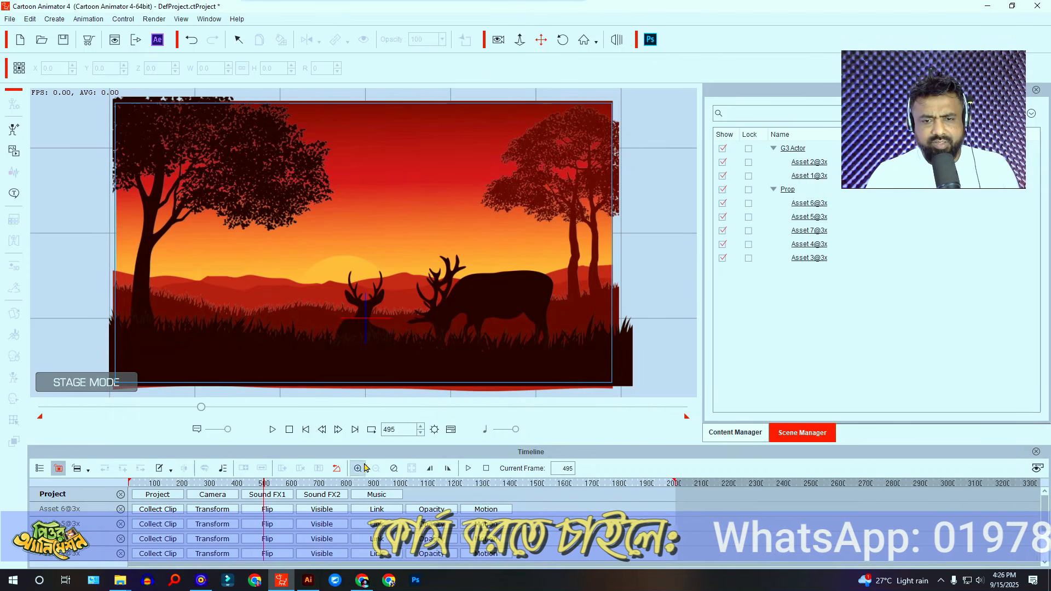
click(264, 483)
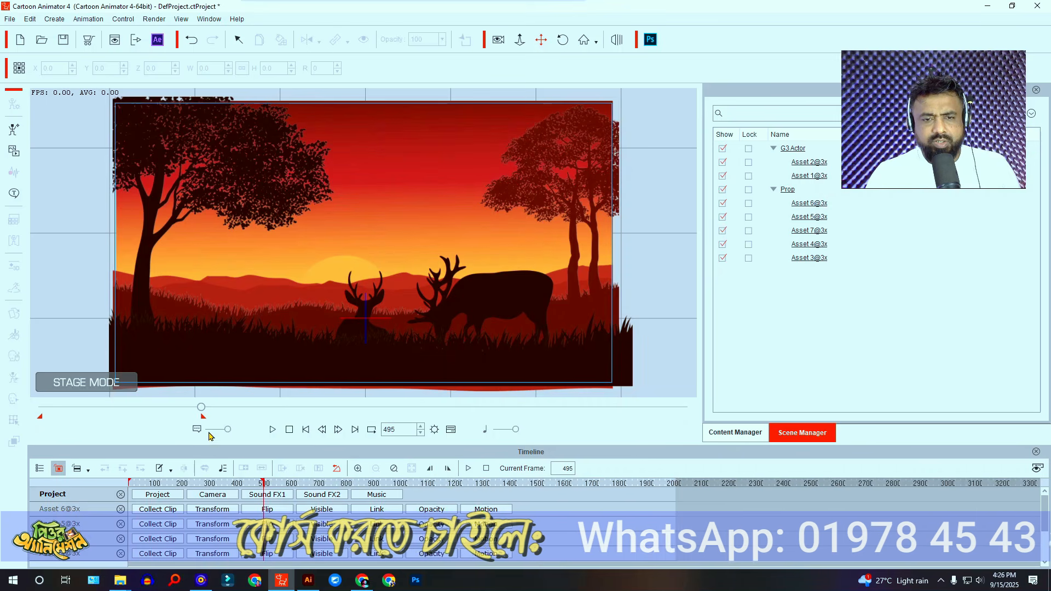
drag(201, 411, 2, 415)
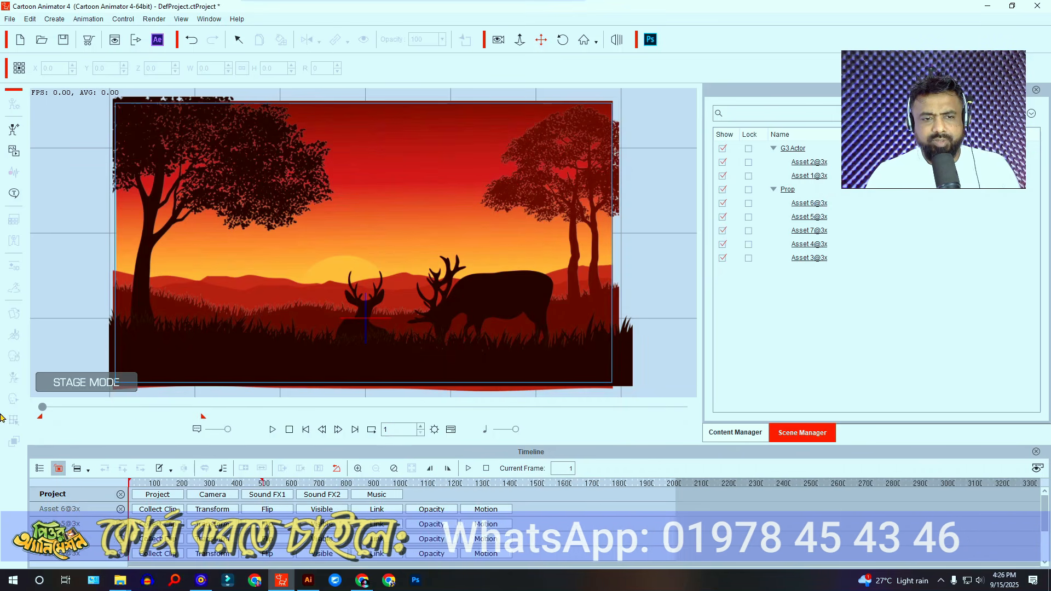
- Keyframe the sun rising to about X -21.2, Y 148.1 at frame 469, and preview the rise from the start
click(341, 275)
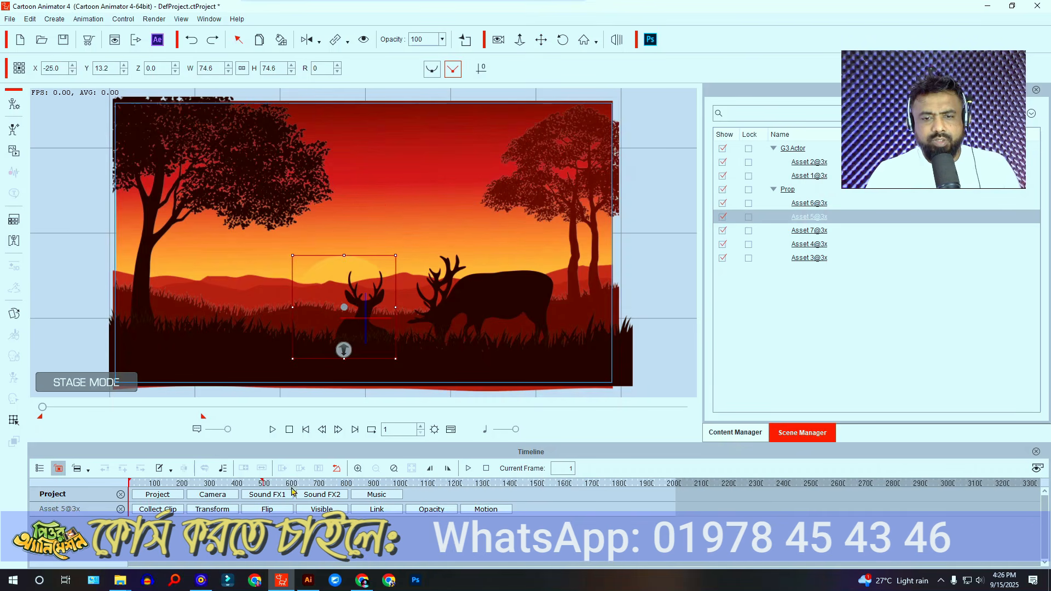
click(257, 484)
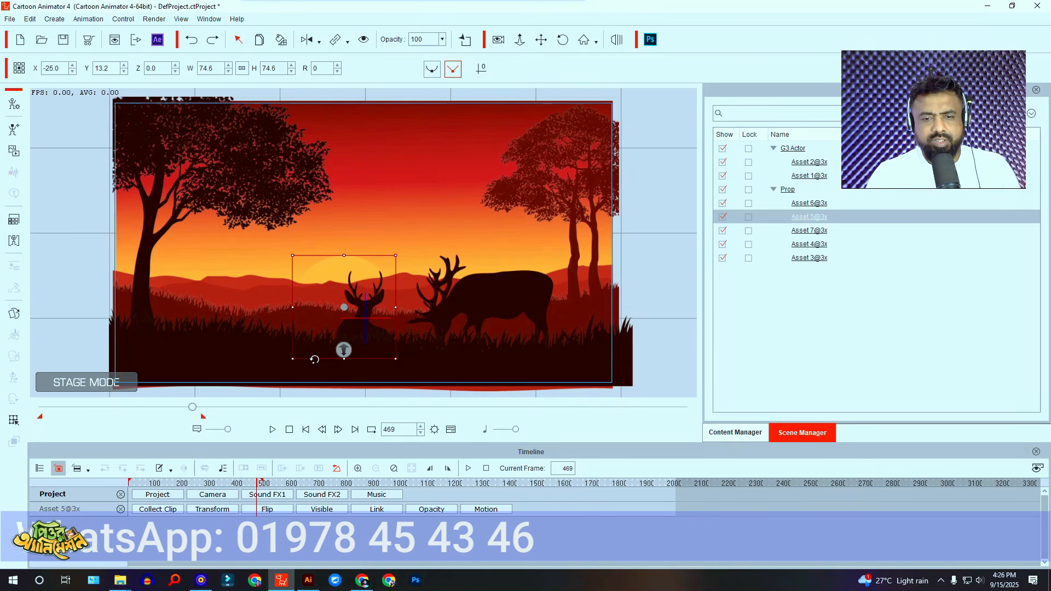
drag(341, 275, 344, 167)
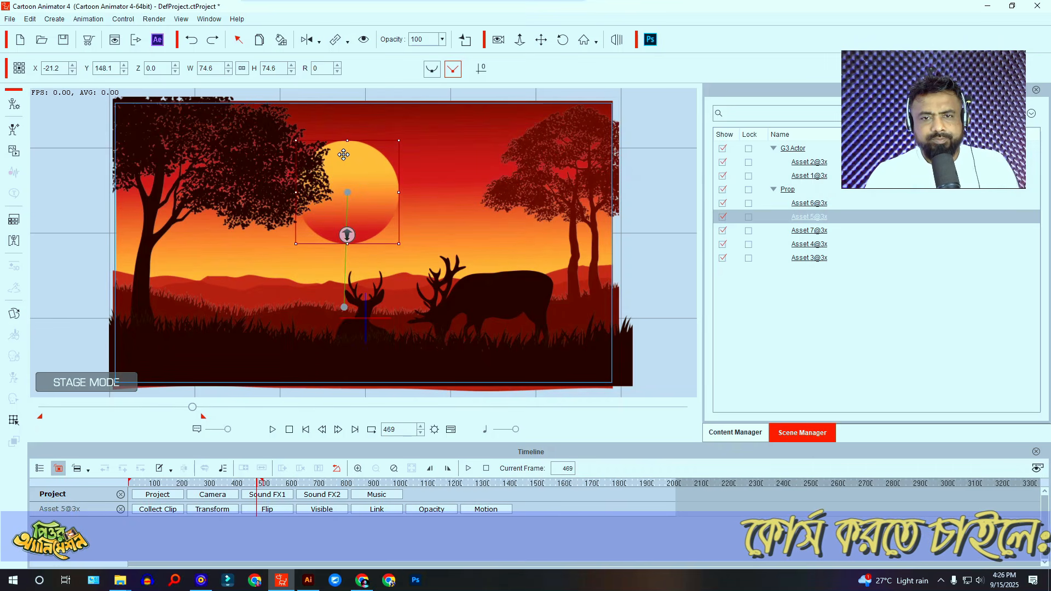
drag(192, 408, 5, 435)
key(space)
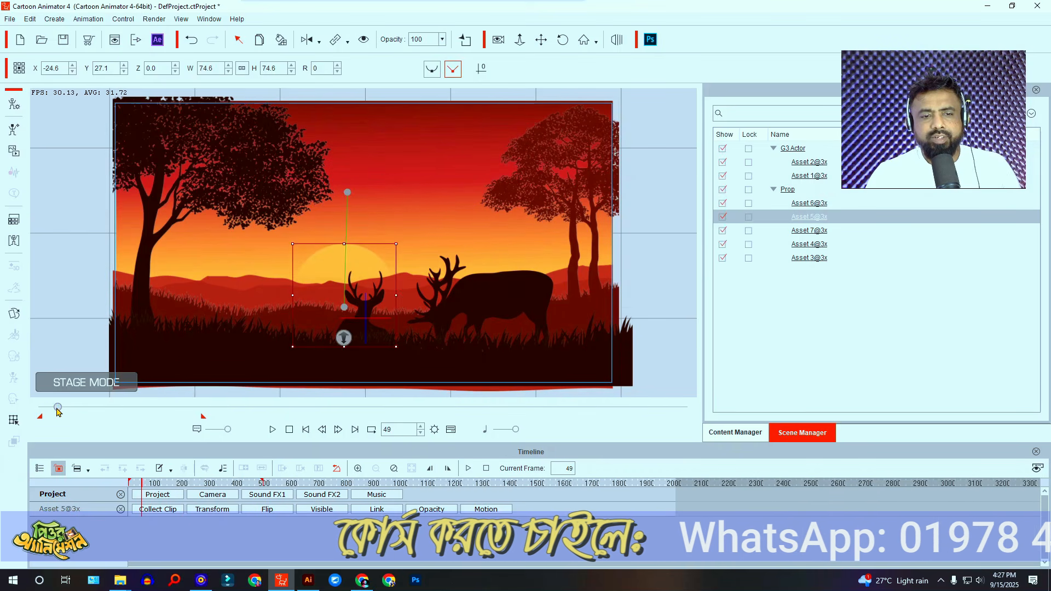
drag(58, 408, 39, 416)
- Set a full-body key for the grazing deer at frame 40, rotate its neck bone to 342 at frame 20, and preview the motion
click(502, 302)
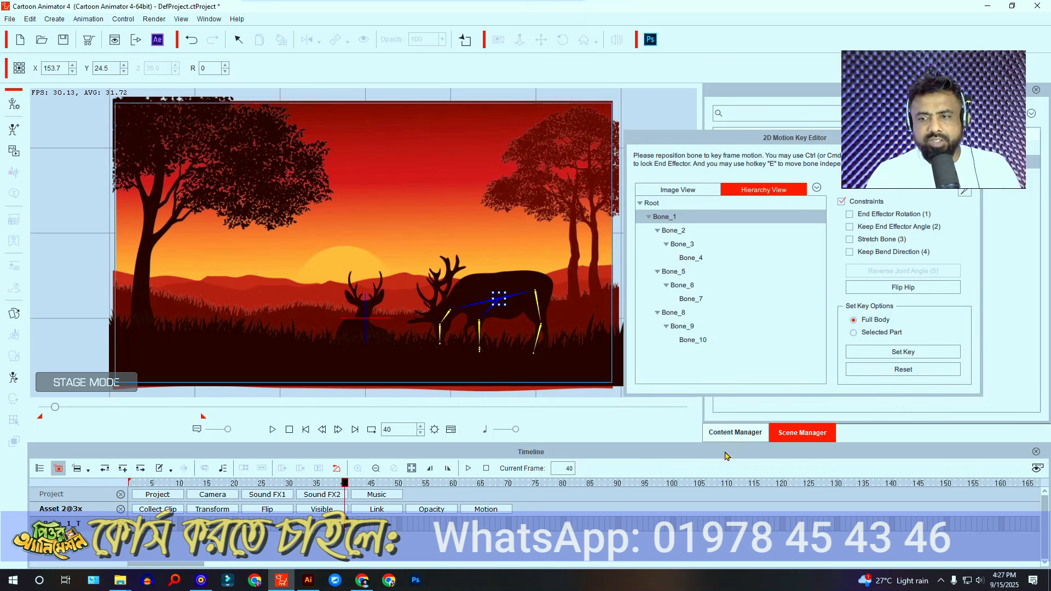
click(903, 352)
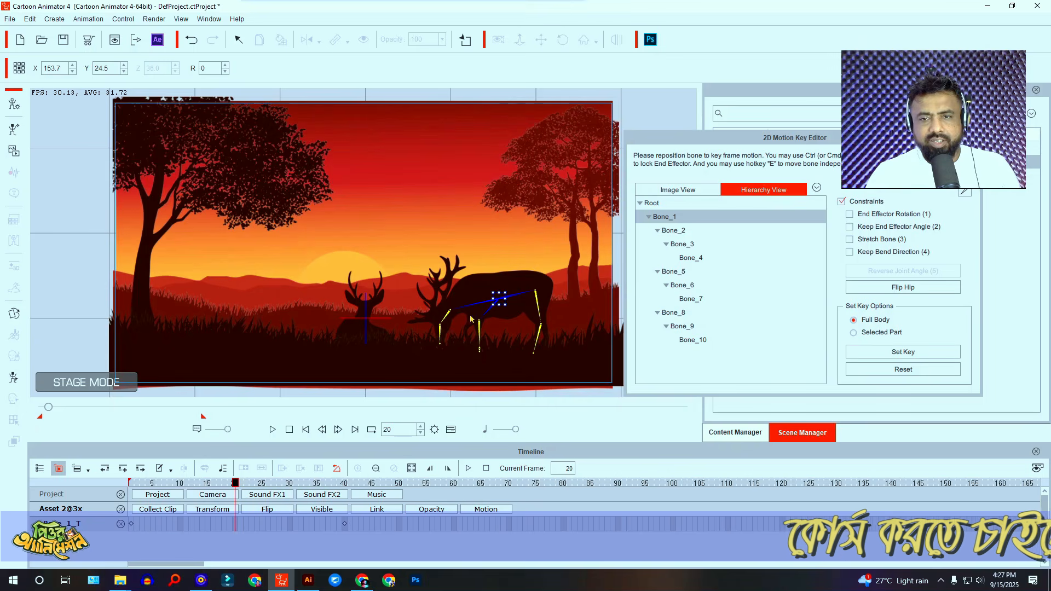
click(451, 312)
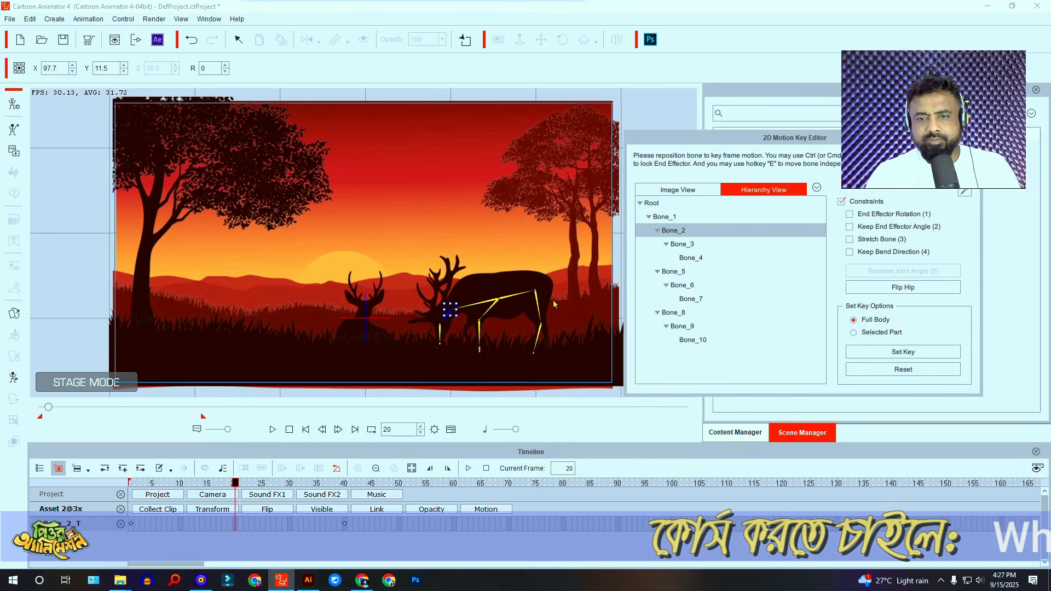
drag(466, 299, 463, 296)
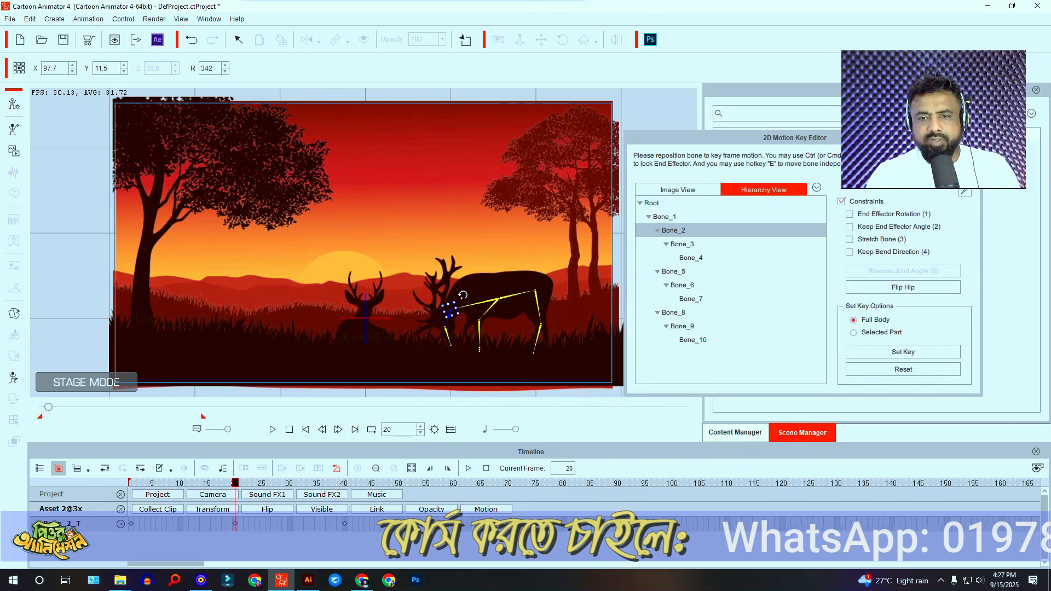
key(space)
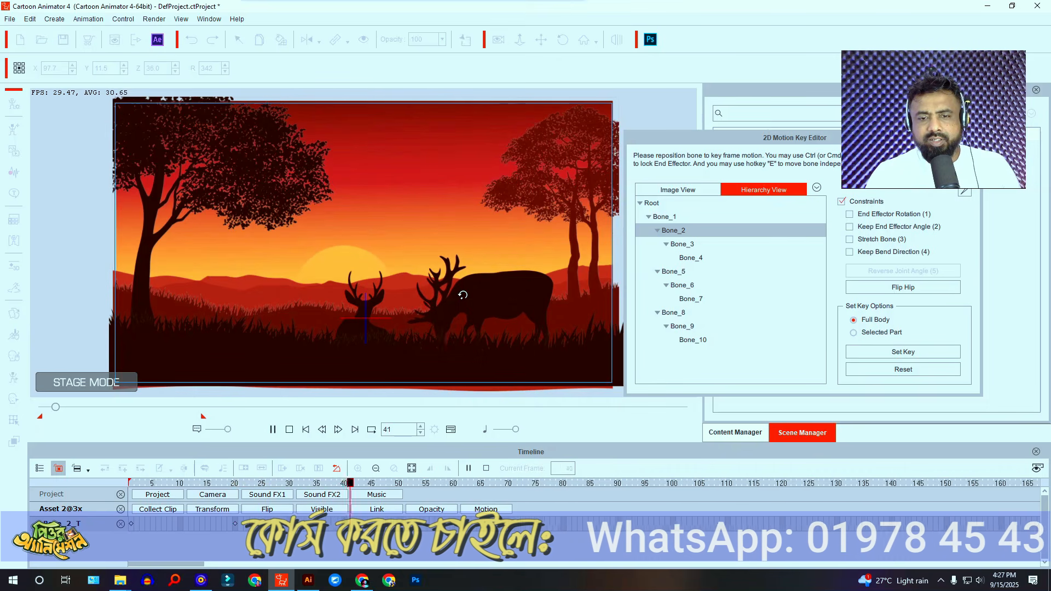
- Set a full-body key for the front-facing deer at about frame 39 and keyframe its Bone_1 at X -0.9, Y 3.5 on frame 21
key(space)
drag(355, 483, 130, 493)
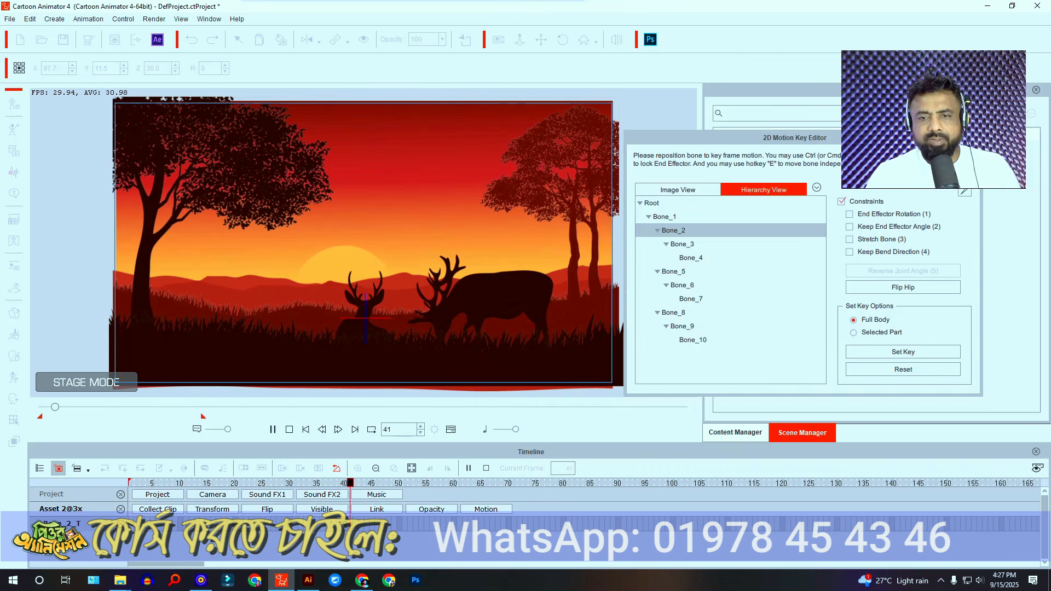
click(339, 483)
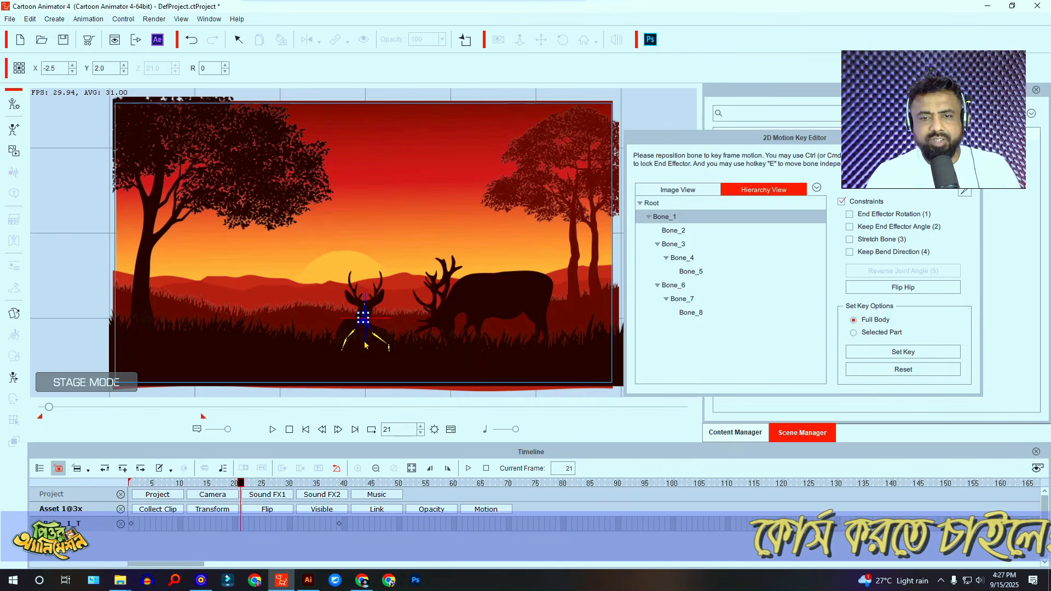
scroll(378, 335, up, 5)
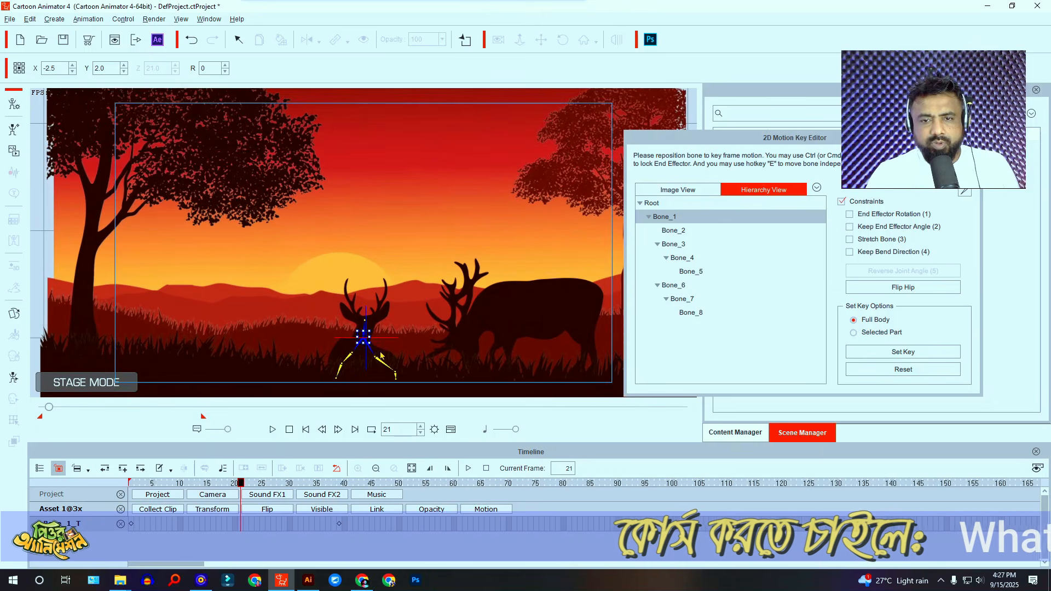
key(ctrl+z)
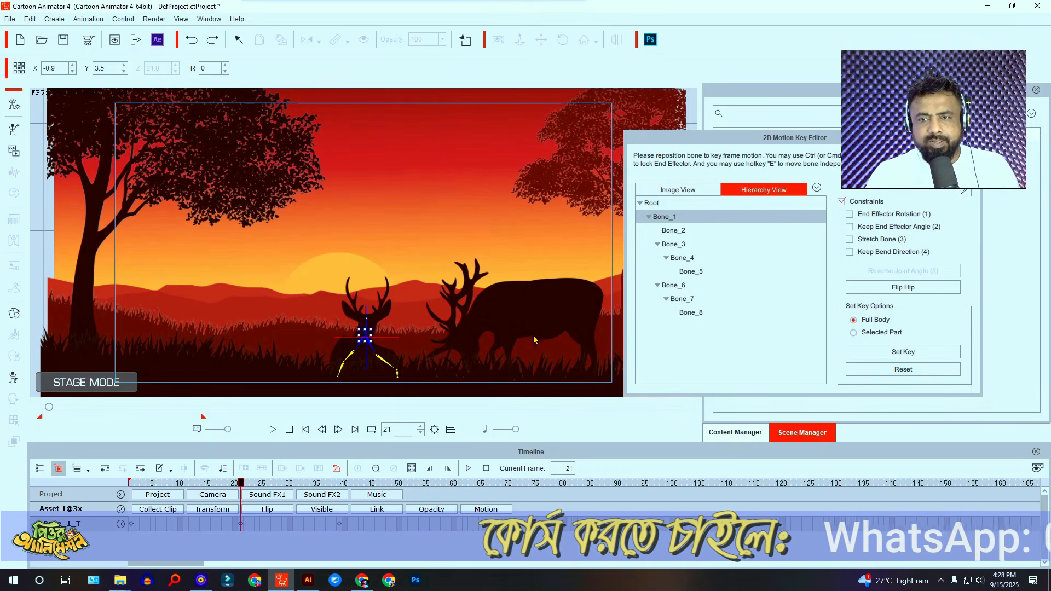
- At frame 21, shift the front-facing deer's Bone_3 to X 12.2, Y -16.3 and its Bone_6 to X -11.6, Y -13.2
scroll(533, 339, up, 5)
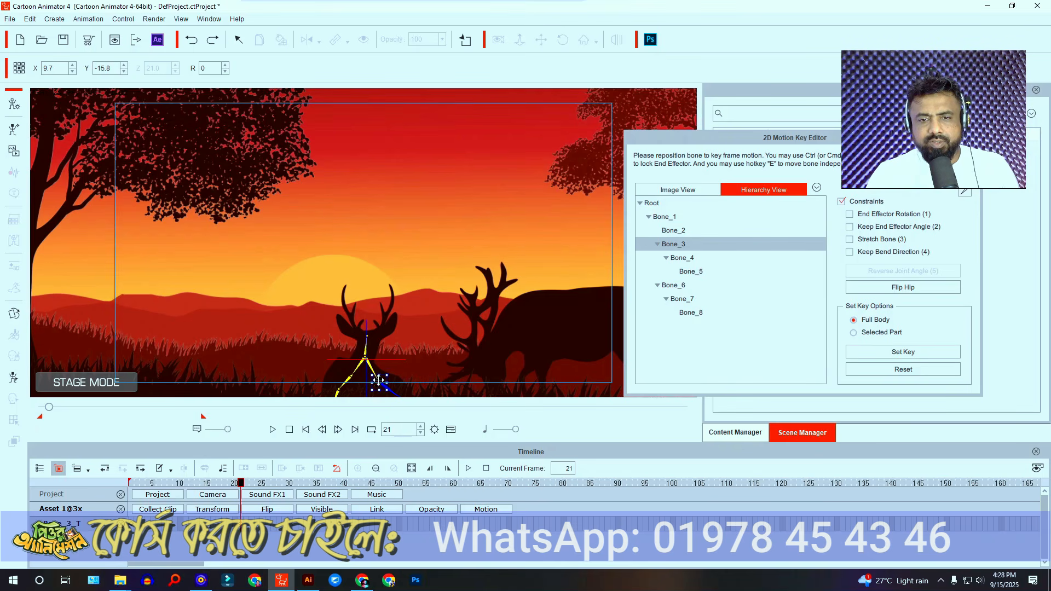
drag(377, 381, 380, 379)
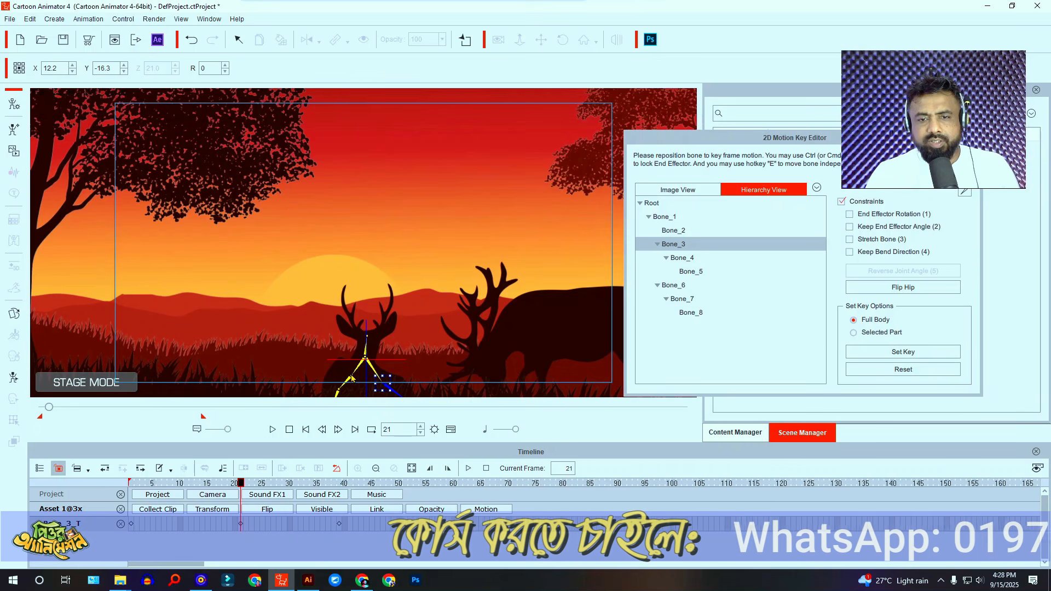
click(352, 376)
drag(352, 374, 351, 378)
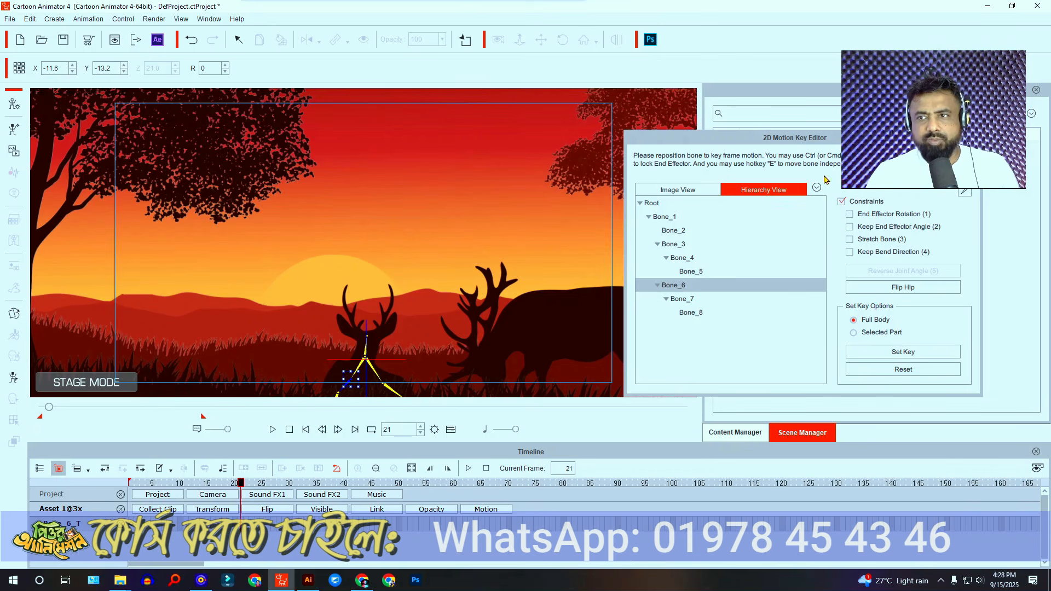
- Close the 2D Motion Key Editor, fit the scene back in view, and preview the front-facing deer's motion
drag(814, 144, 788, 184)
click(807, 183)
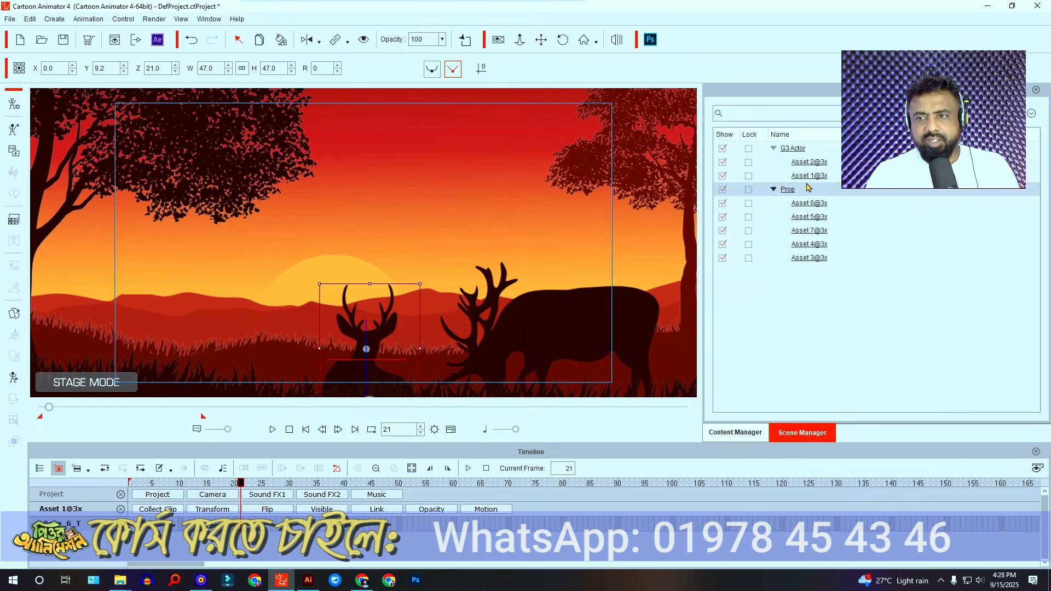
drag(504, 138, 504, 262)
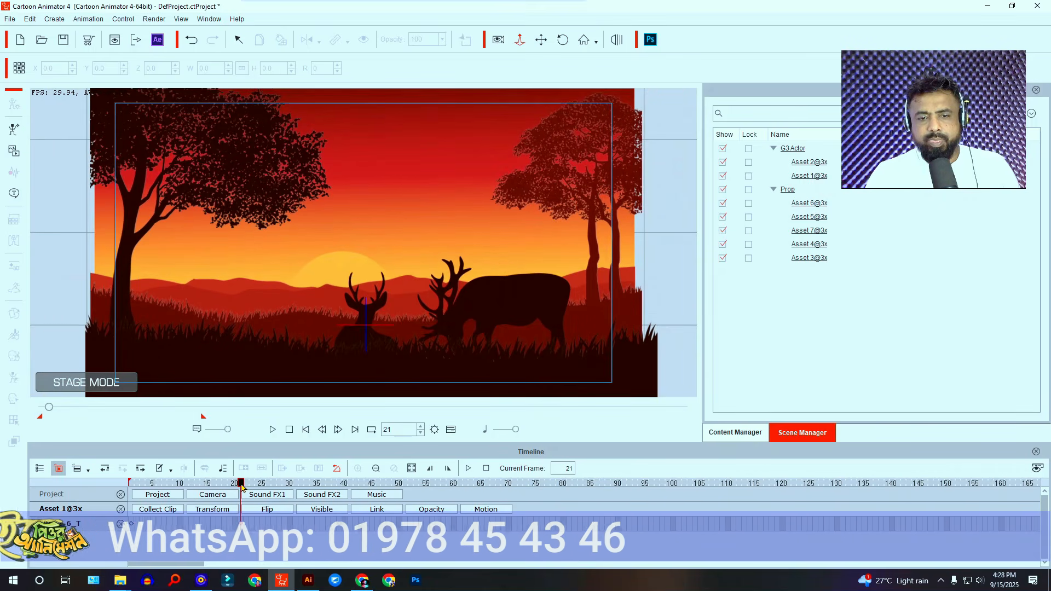
key(space)
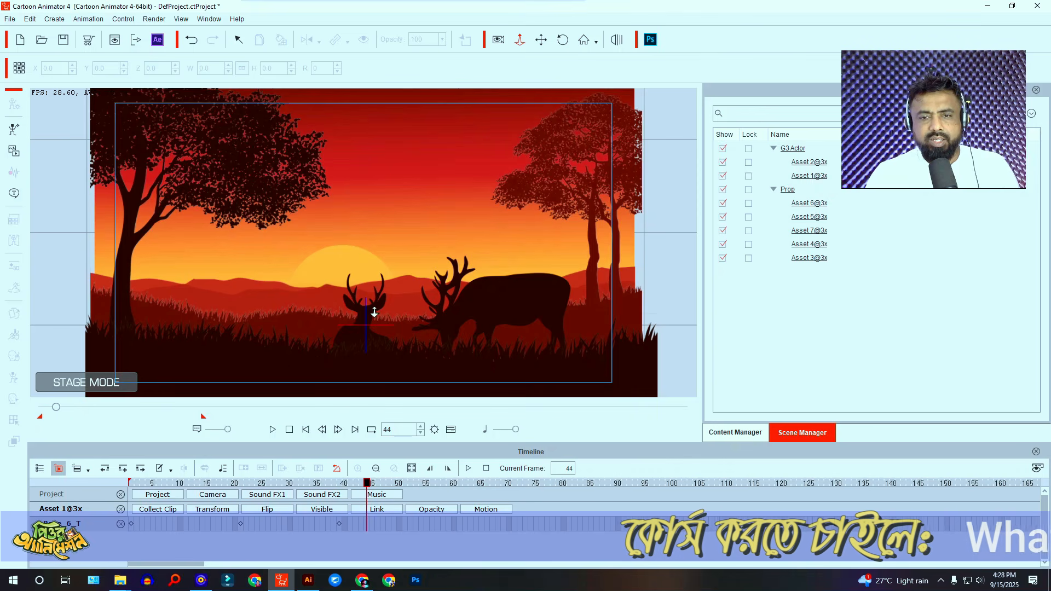
- Collect the front-facing deer's motion from frame 1 to about frame 39 as a clip and add it to its Action Menu as Action
click(358, 299)
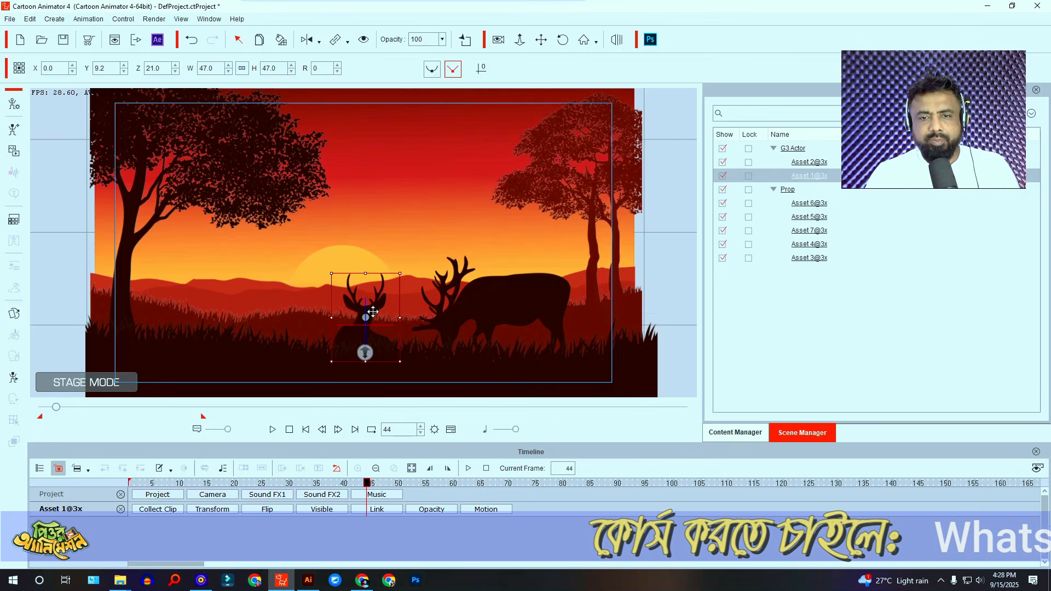
click(162, 509)
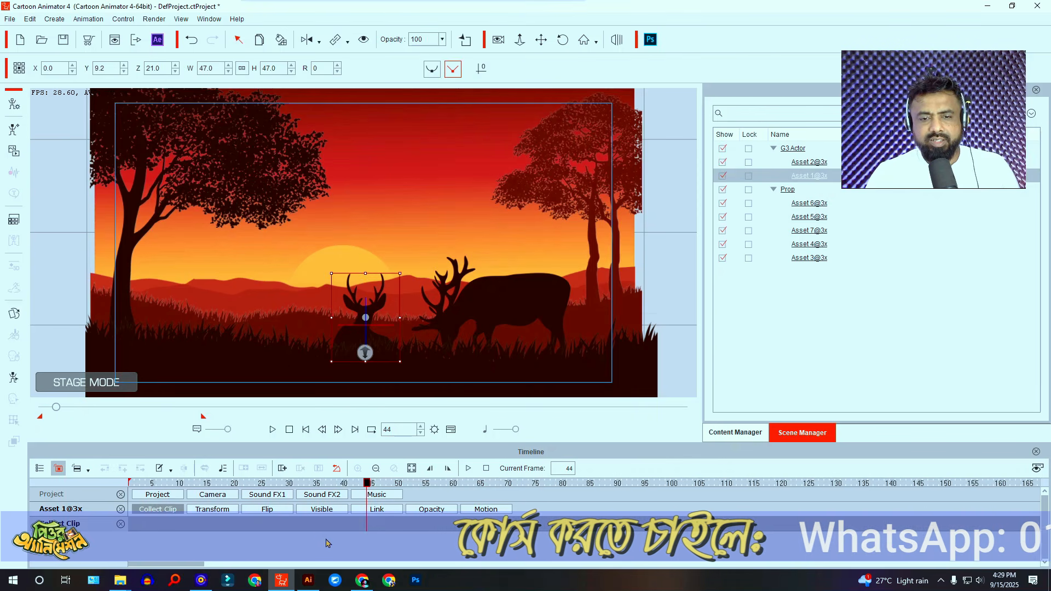
click(222, 509)
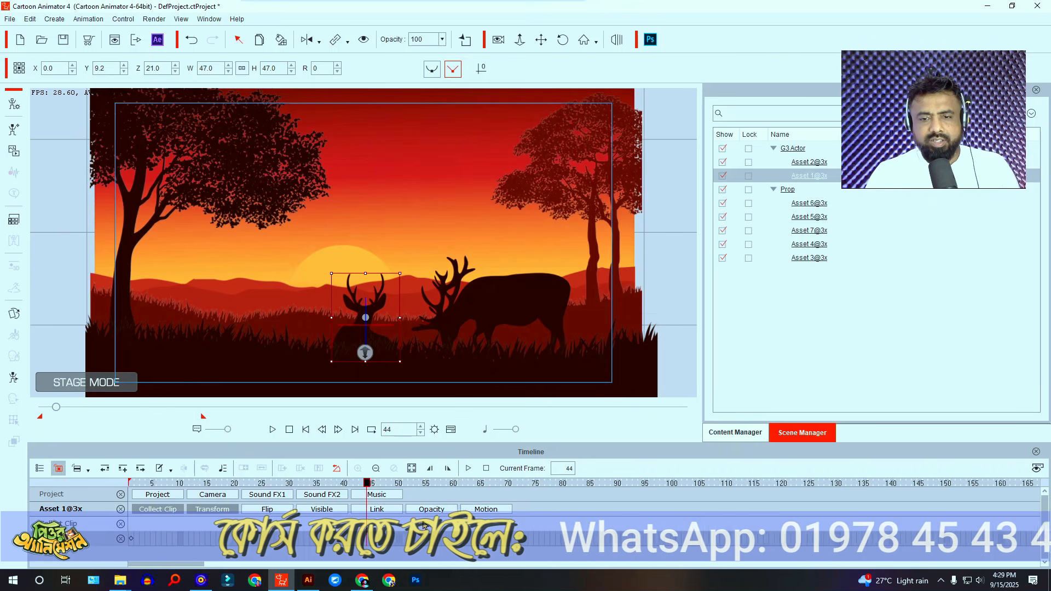
click(15, 378)
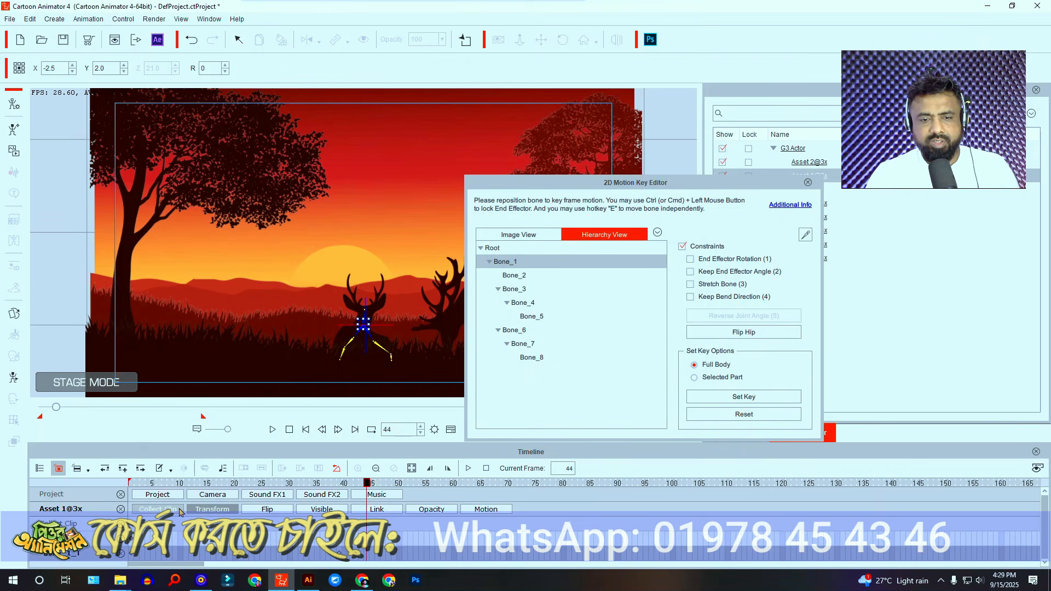
click(255, 528)
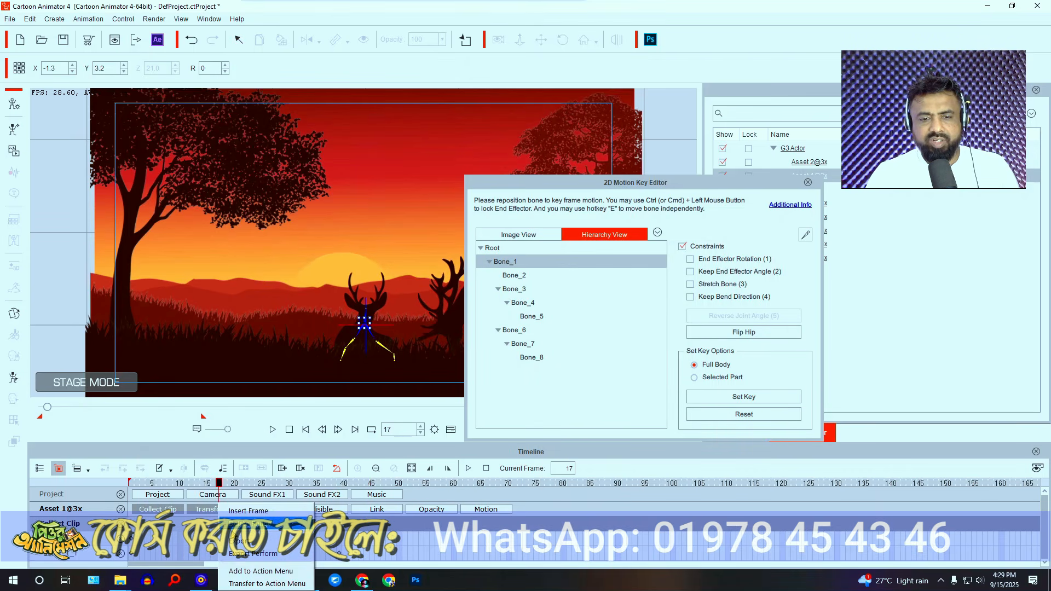
click(246, 570)
click(516, 316)
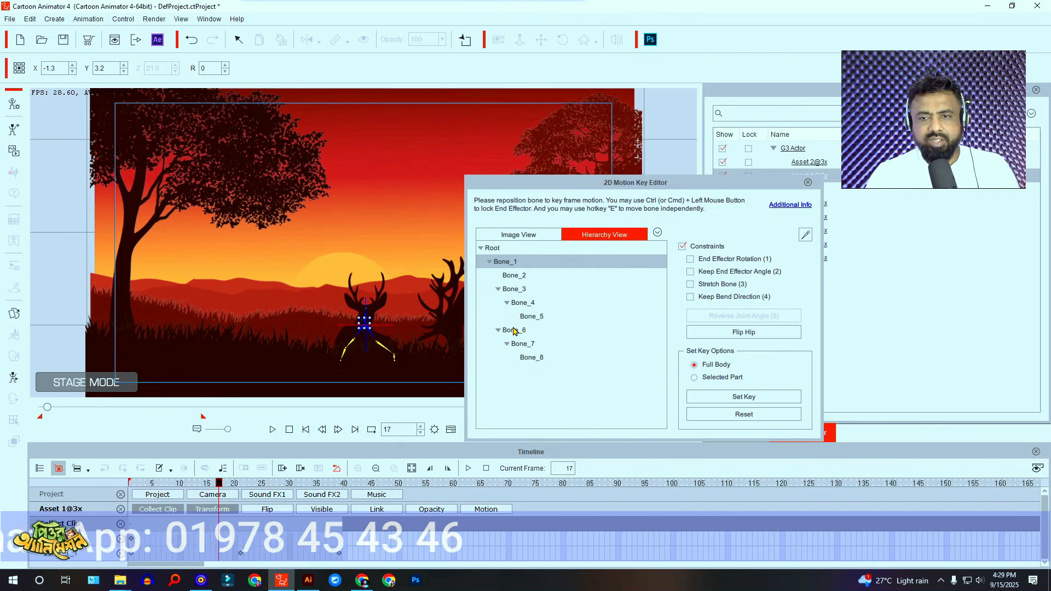
click(808, 183)
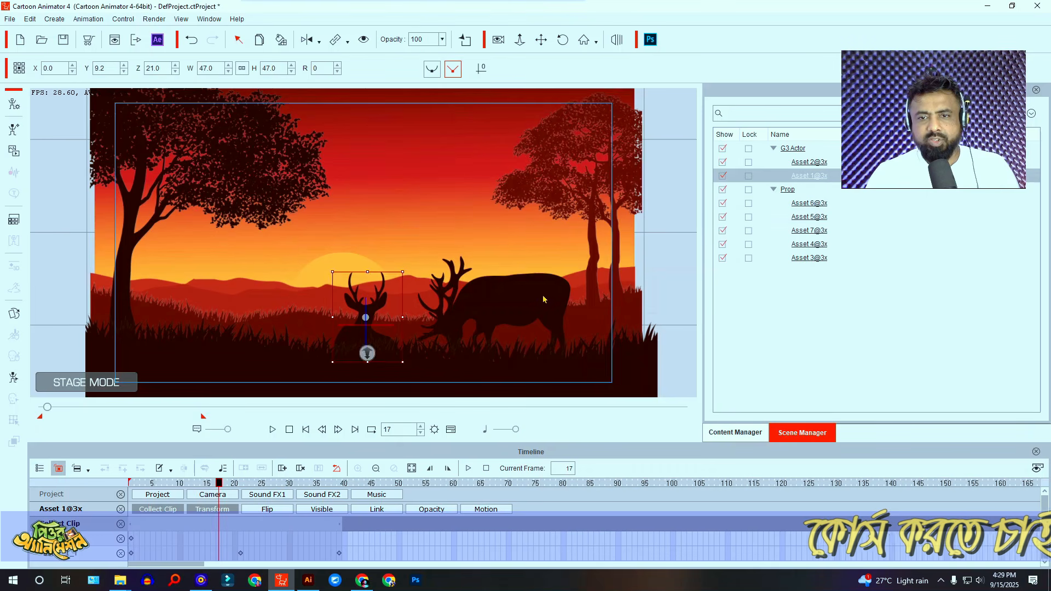
- Collect the grazing deer's motion from frame 1 to about frame 40 and add it to its Action Menu under the name Action
click(538, 290)
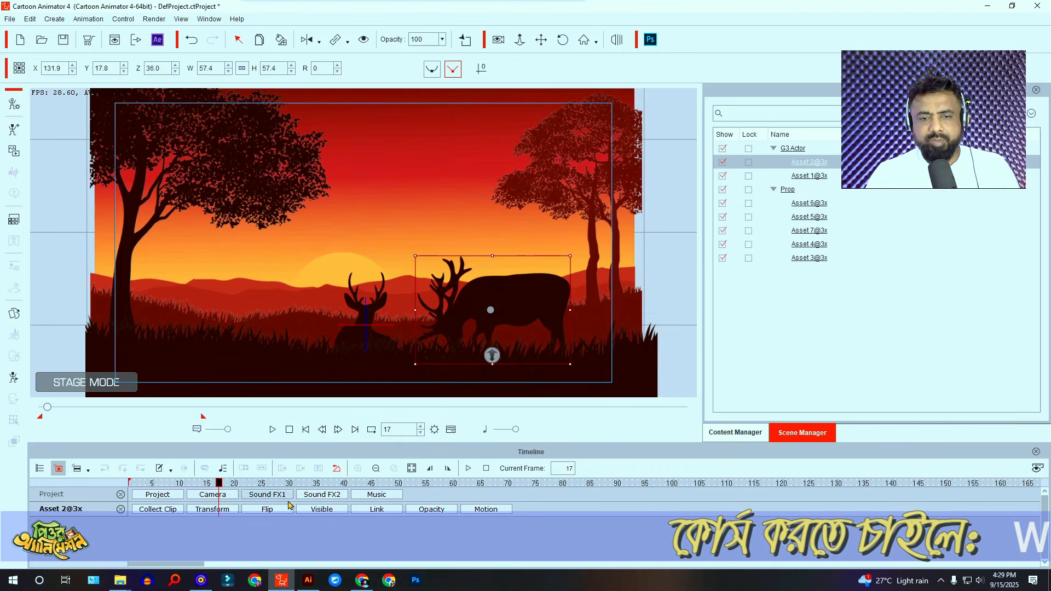
click(14, 378)
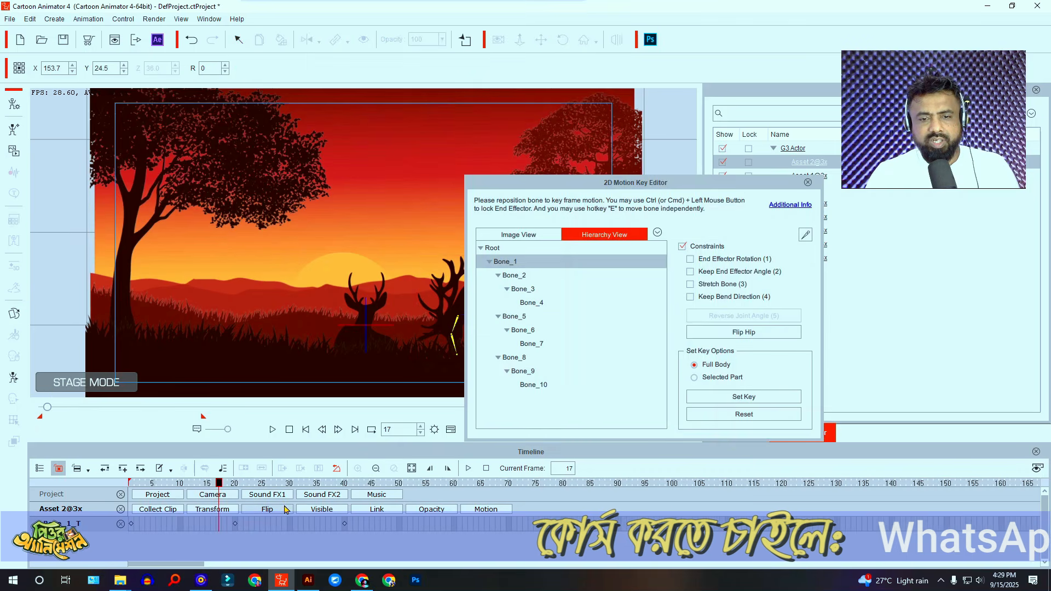
click(163, 510)
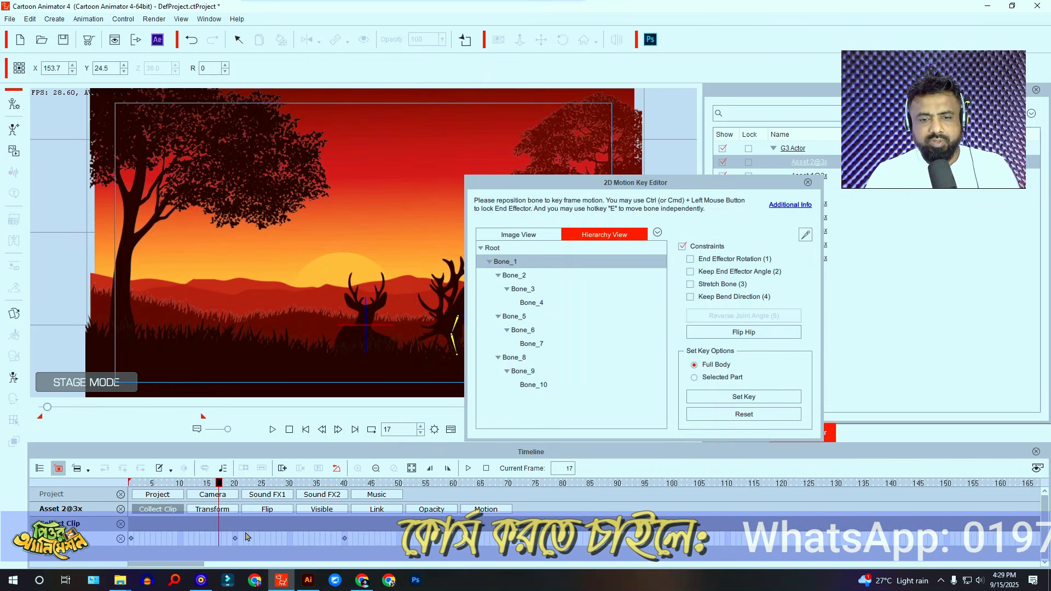
drag(344, 527, 129, 527)
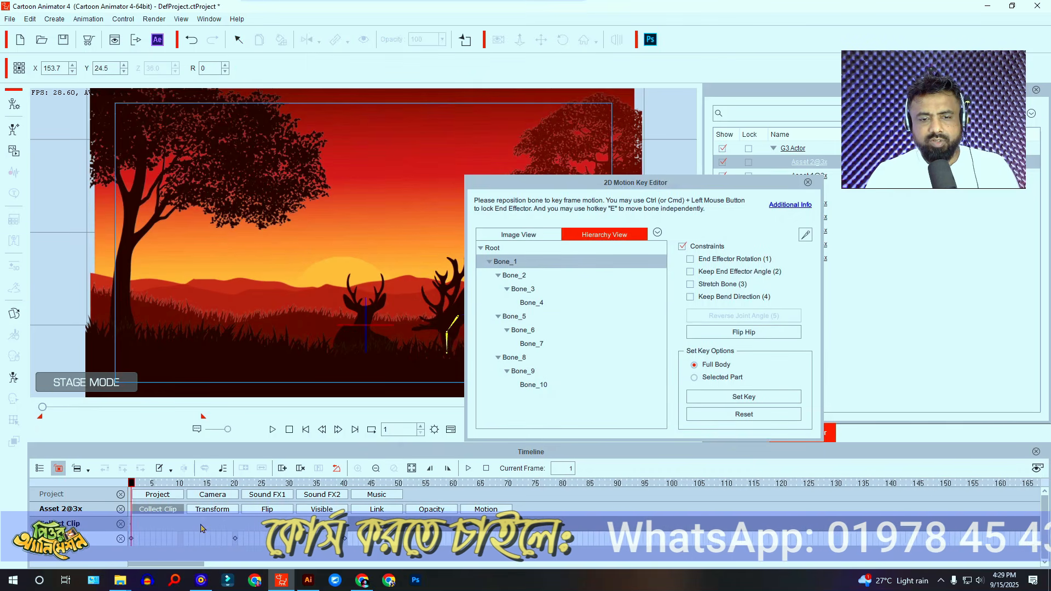
right_click(202, 526)
click(233, 502)
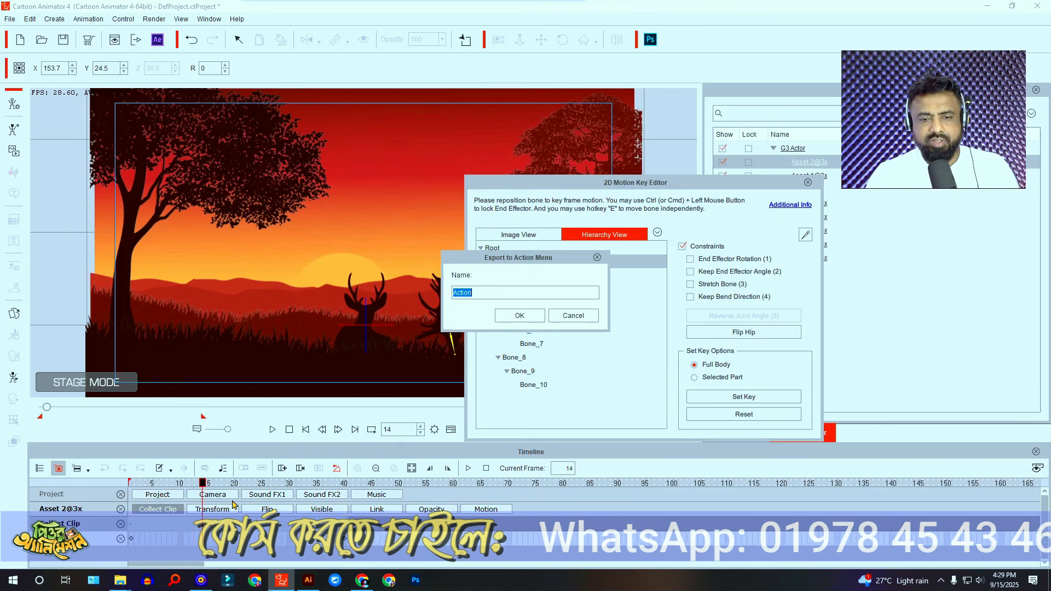
click(519, 315)
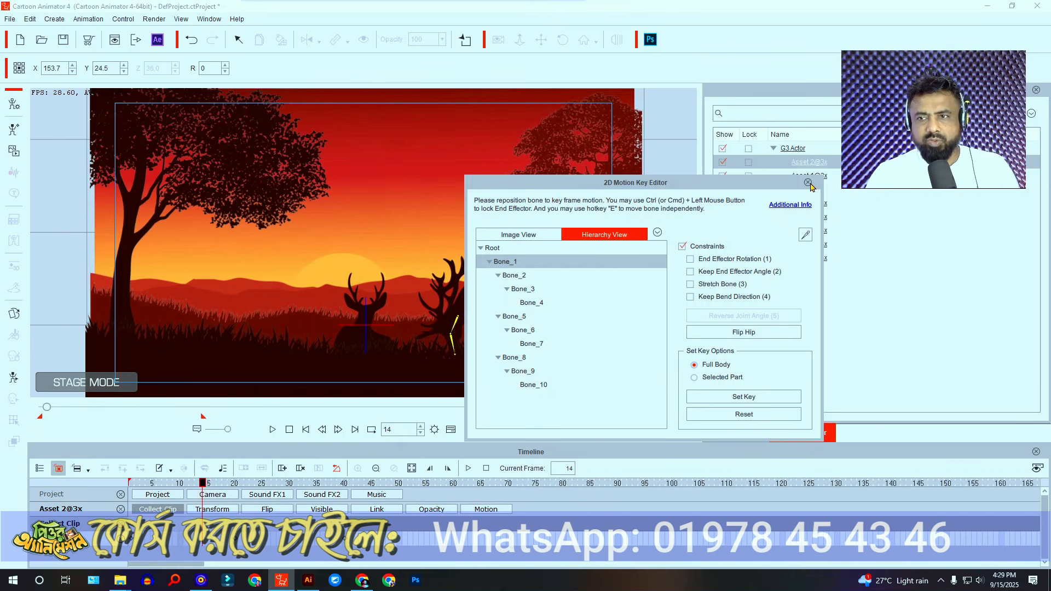
click(808, 183)
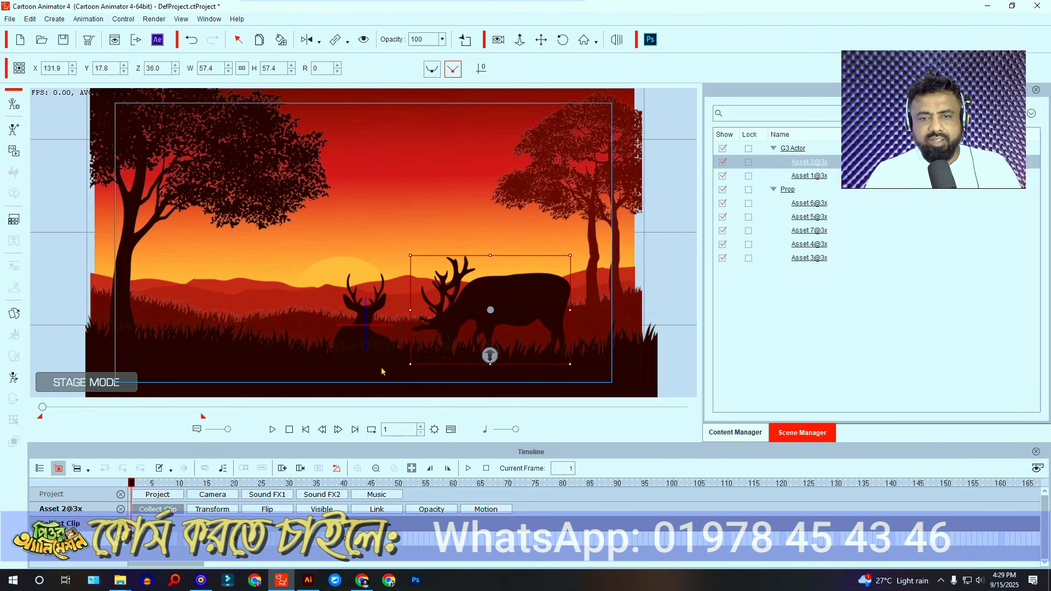
- Remove the object animation from both the grazing deer and the front-facing deer at frame 1
right_click(480, 304)
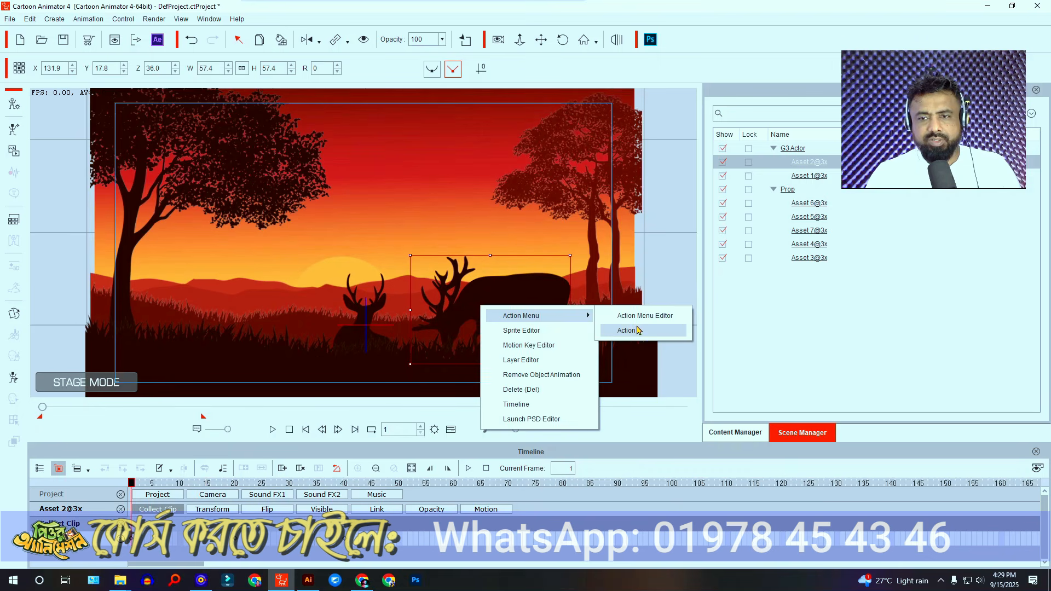
click(516, 280)
right_click(516, 280)
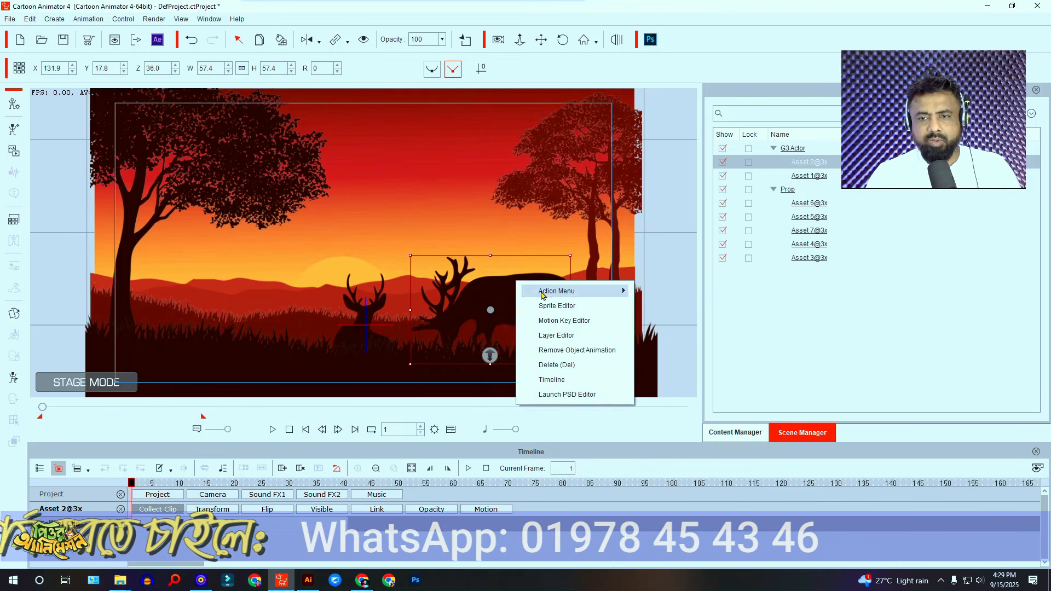
click(576, 350)
right_click(366, 306)
click(353, 302)
right_click(353, 302)
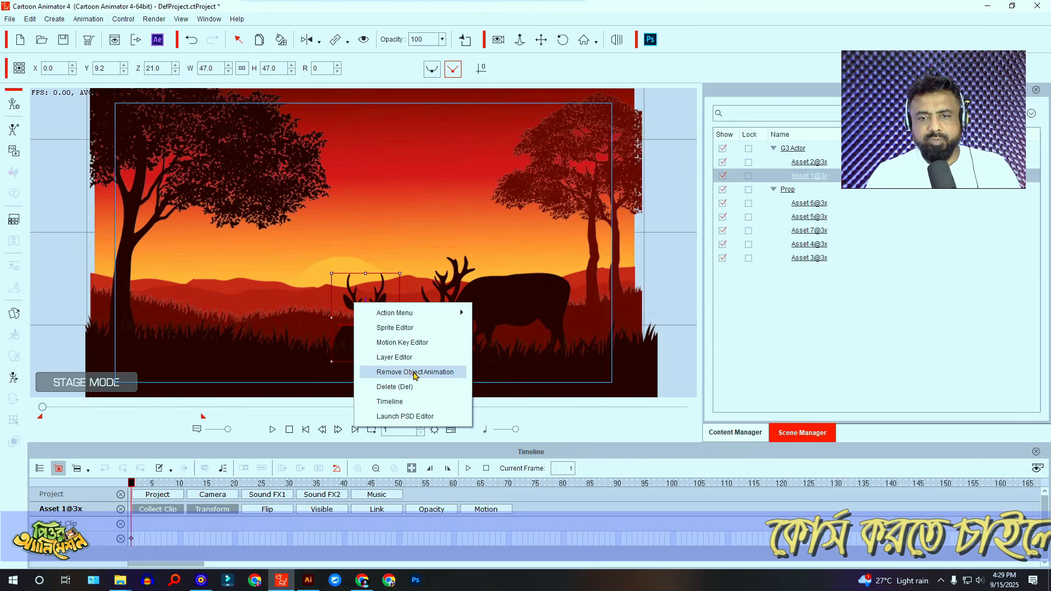
click(415, 372)
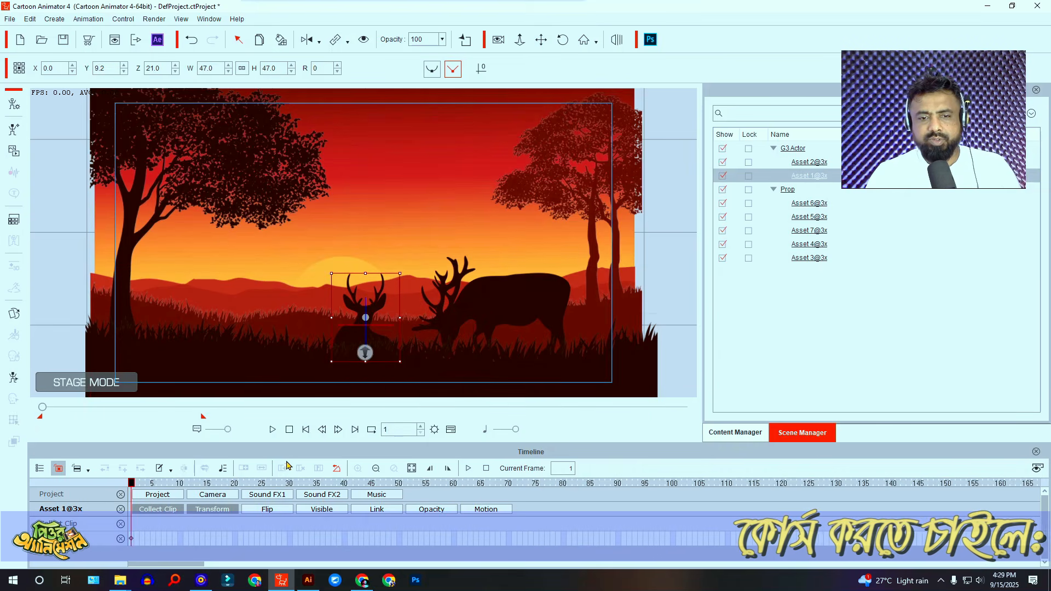
- Apply the saved Action to the front-facing deer, loop its motion clip to the end of the project, and return to frame 1
right_click(365, 338)
mouse_move(469, 346)
click(501, 363)
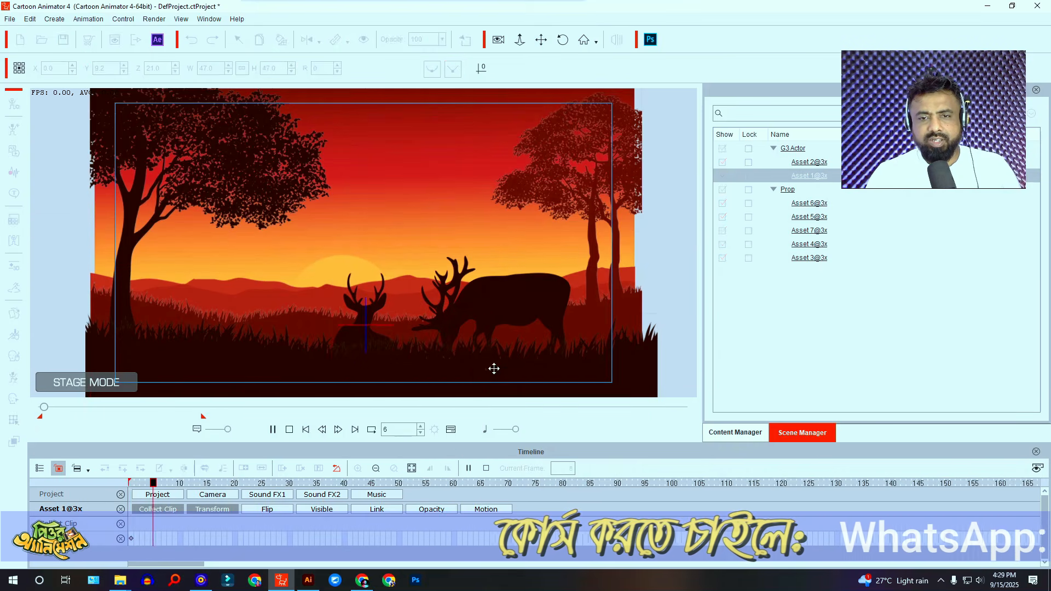
click(484, 509)
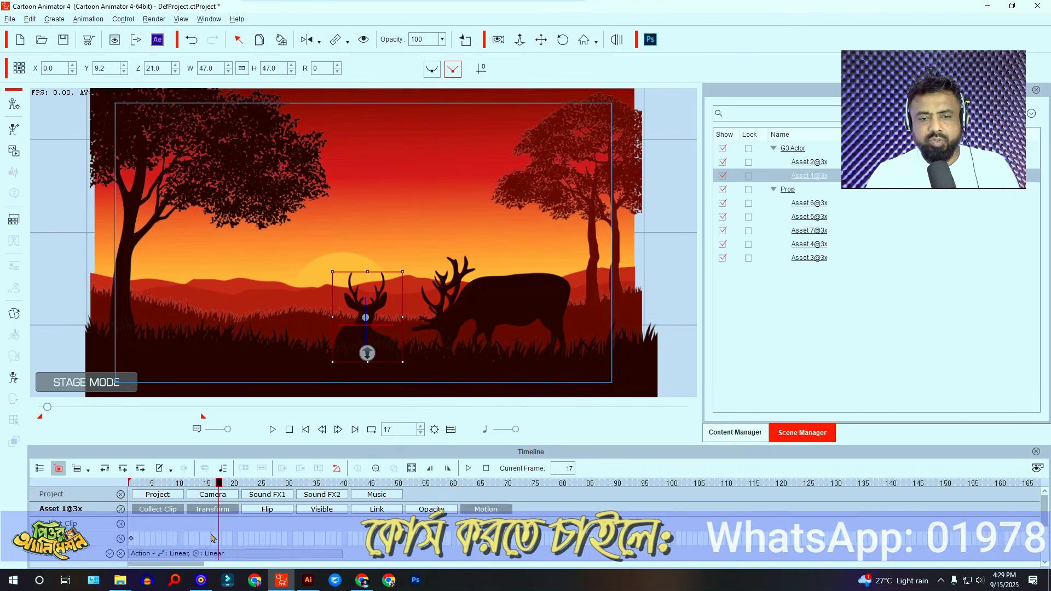
drag(137, 554, 677, 554)
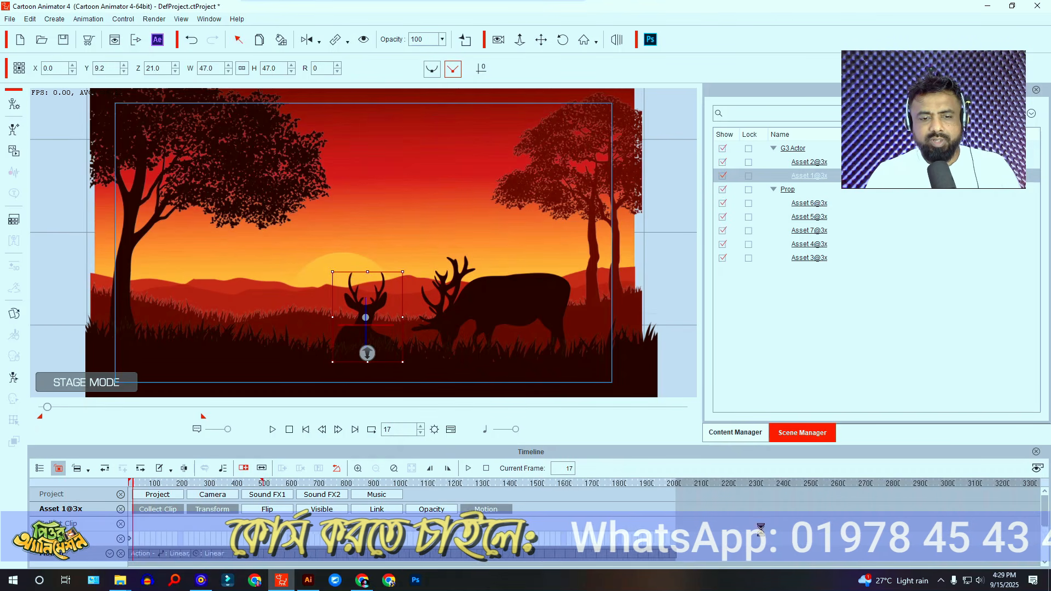
click(305, 429)
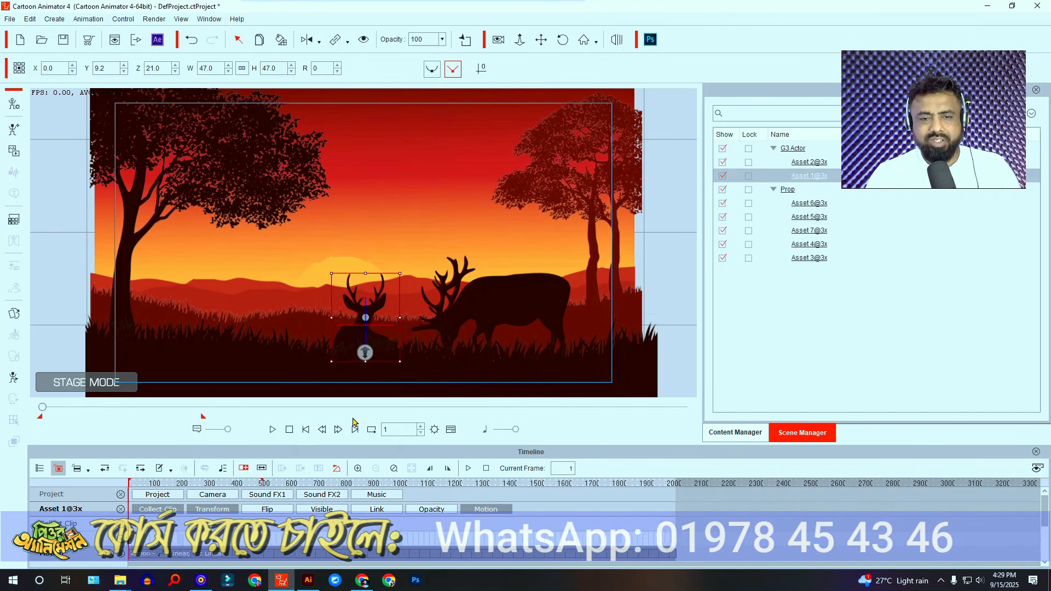
- Apply the saved Action to the grazing deer, loop its motion clip to the project's end, and zoom the camera out slightly
right_click(499, 310)
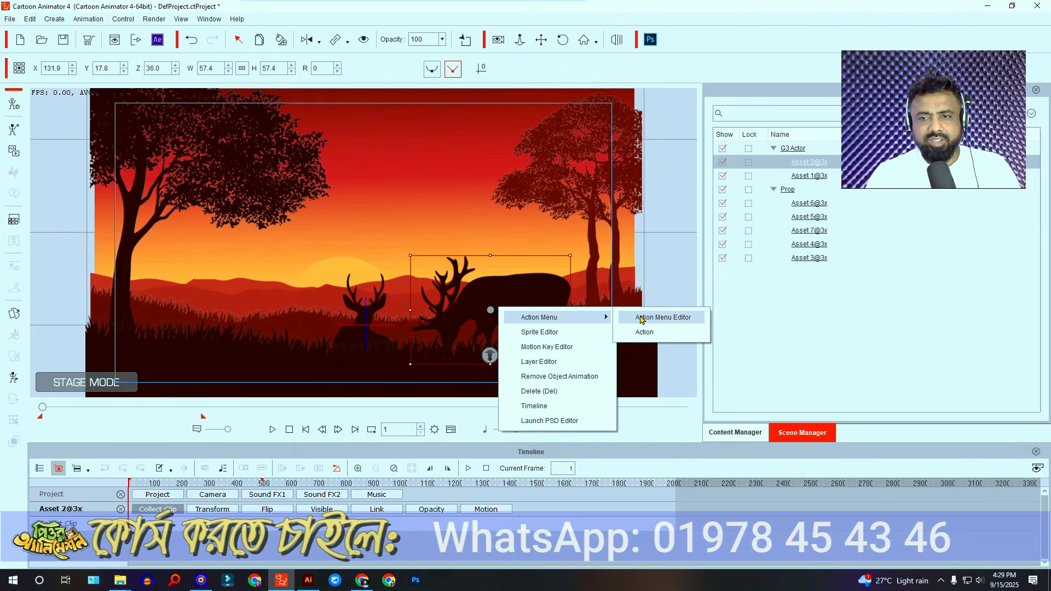
click(644, 332)
click(484, 509)
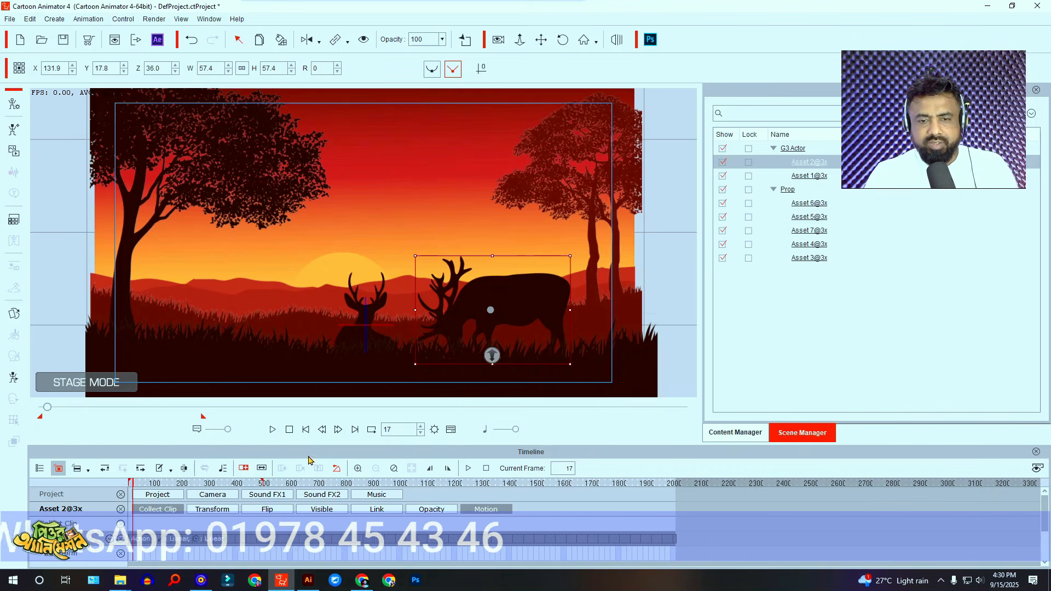
click(520, 43)
drag(490, 195, 495, 225)
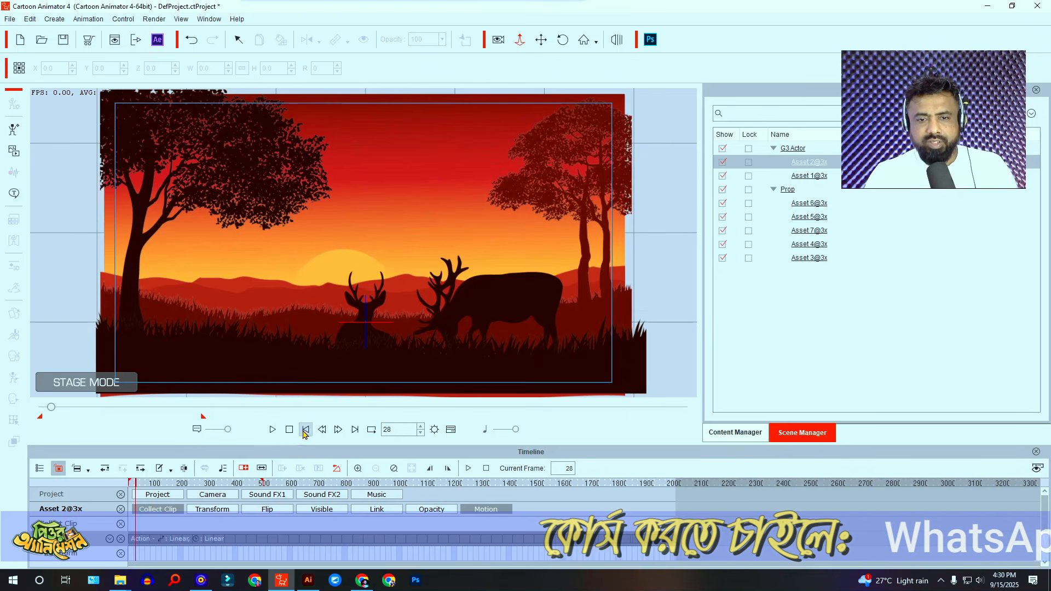
- Play the animation from the beginning to review both deer's looping motions
click(290, 429)
click(273, 430)
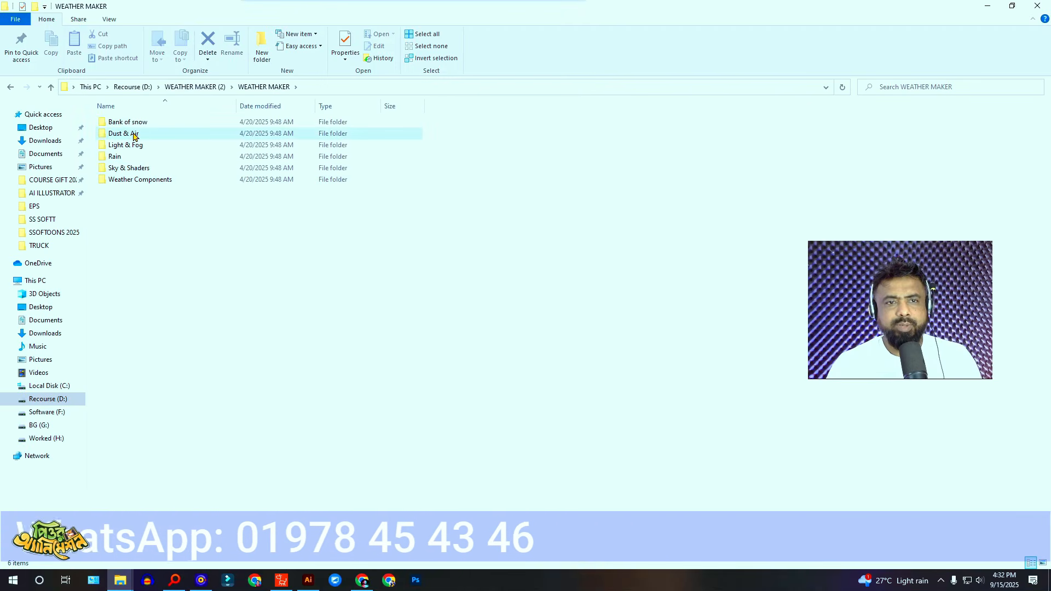
- Browse the Fog folder under WEATHER MAKER's Light & Fog in File Explorer as thumbnails and add Fog_01 to the Cartoon Animator stage
double_click(132, 150)
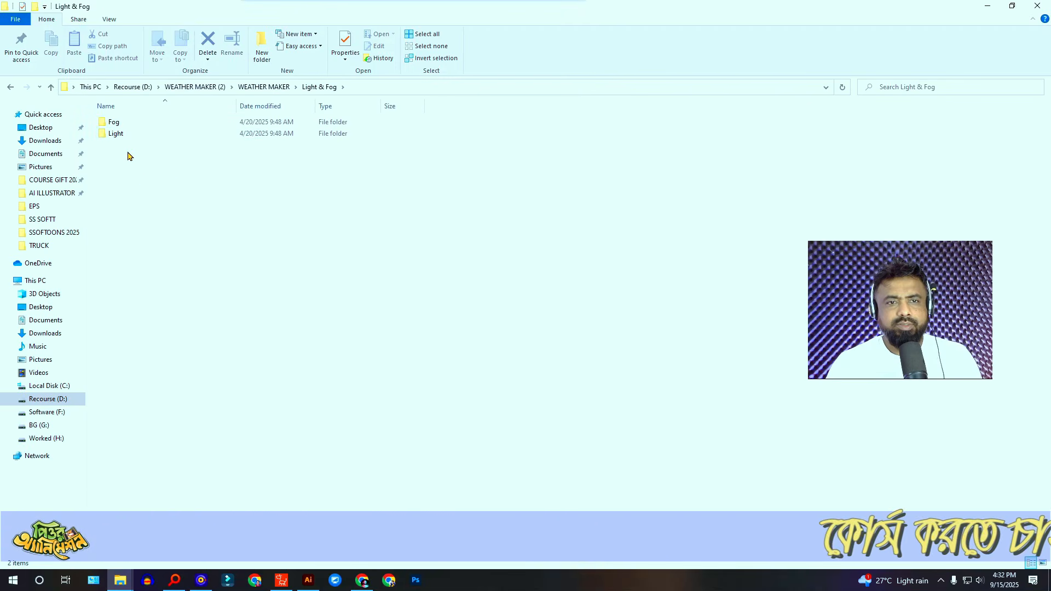
right_click(160, 192)
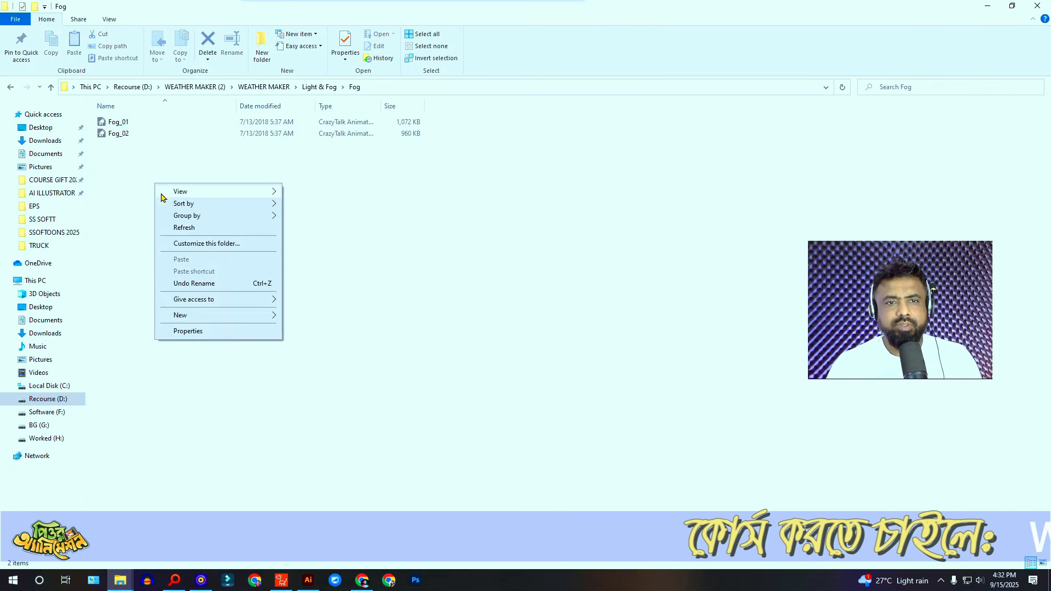
click(322, 192)
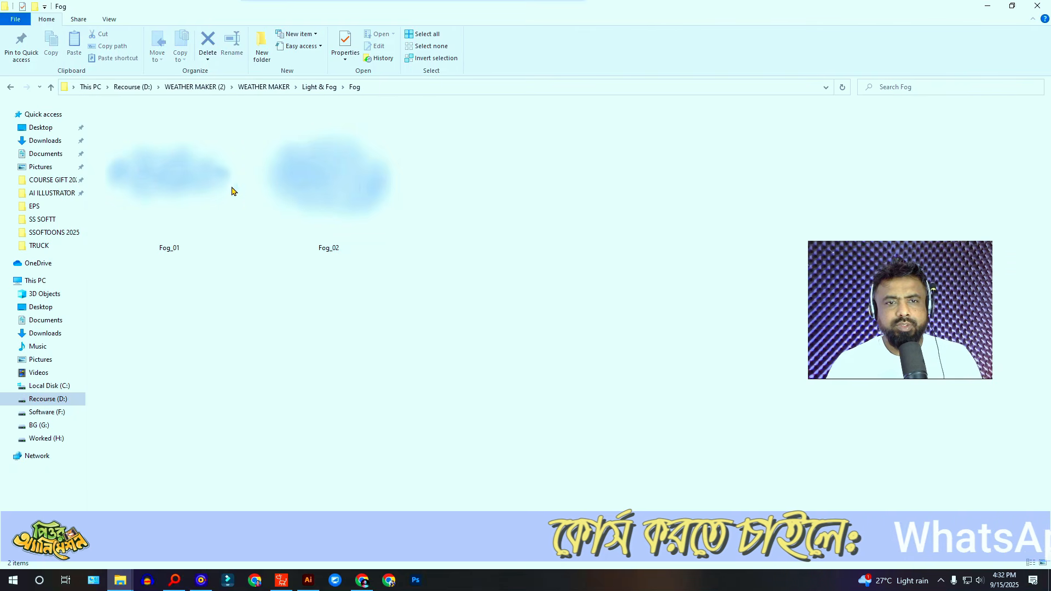
drag(214, 229, 157, 286)
drag(170, 175, 449, 278)
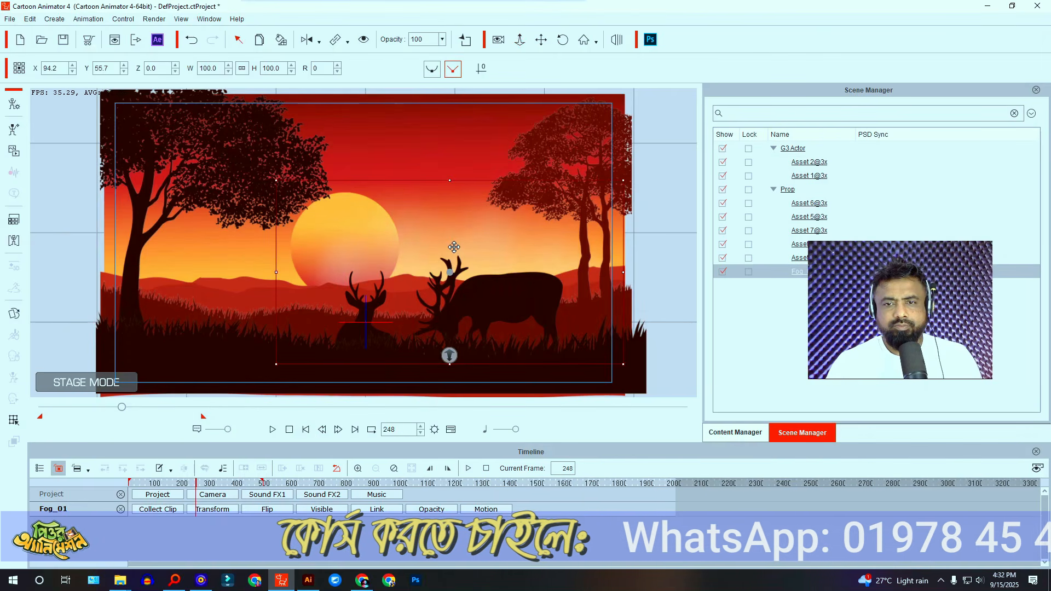
- Bring the fog in front of the deer at Z 90, widen it to 128.5, and remove its object animation
drag(493, 250, 447, 390)
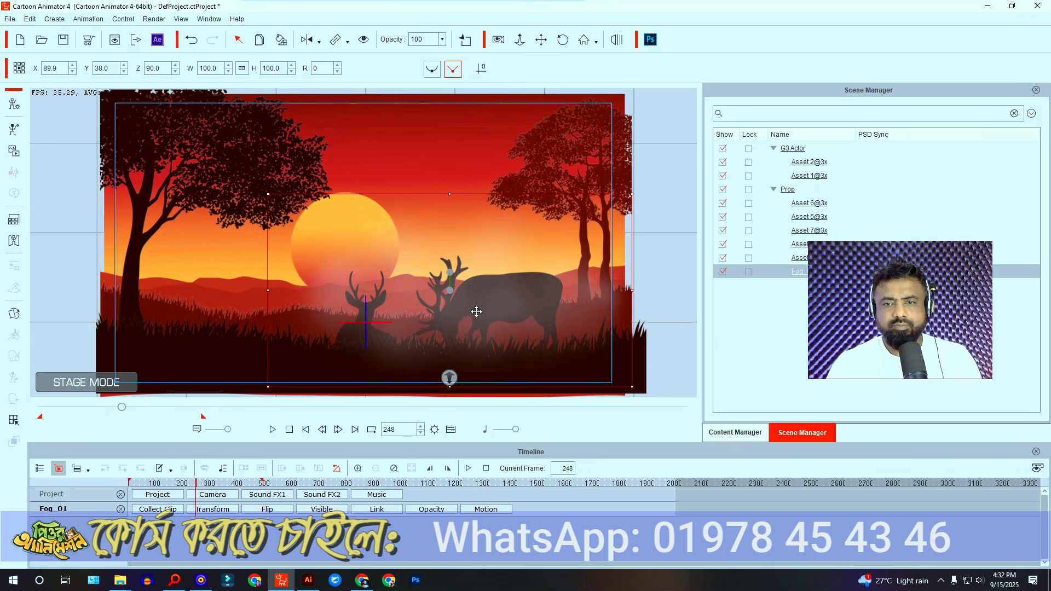
drag(447, 313, 402, 306)
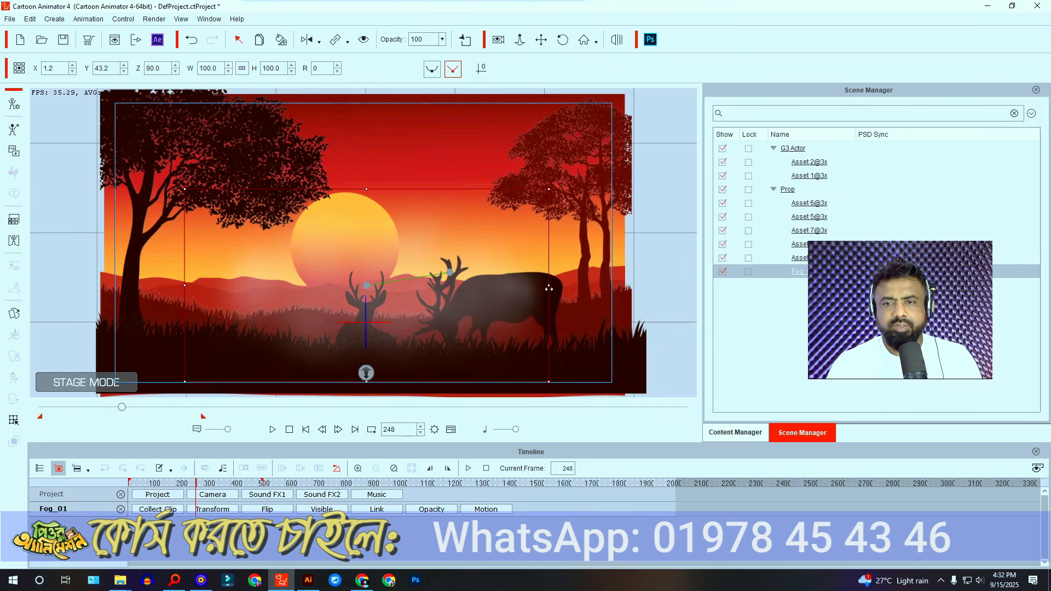
drag(488, 302, 569, 351)
right_click(566, 304)
click(606, 376)
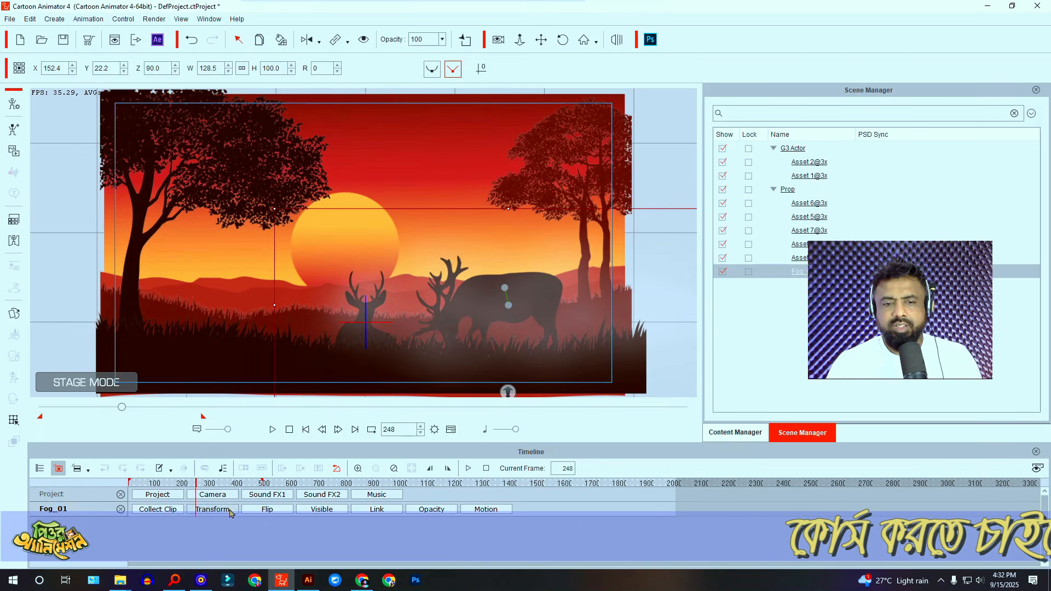
- Clear the fog's animation at frame 1, move the fog left across the scene near the project's end, and return to frame 1
drag(195, 483, 77, 478)
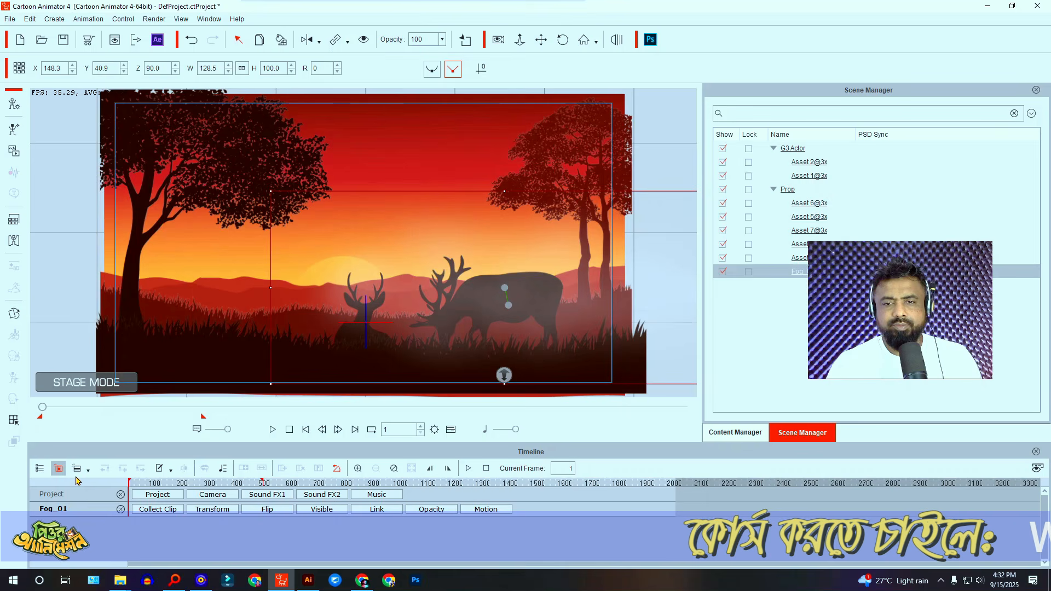
right_click(588, 287)
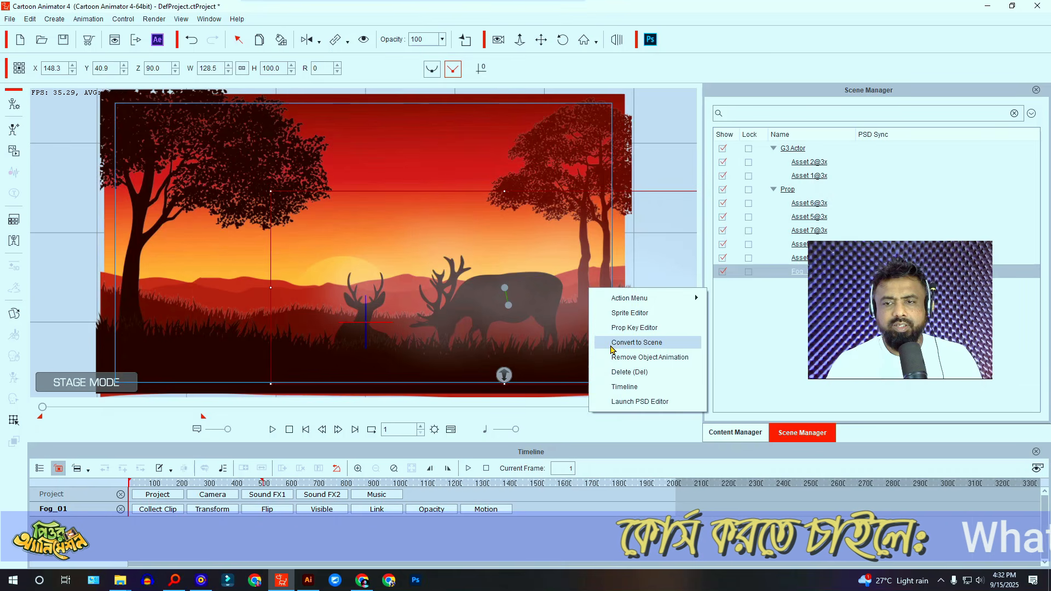
click(269, 483)
drag(556, 303, 274, 290)
click(306, 429)
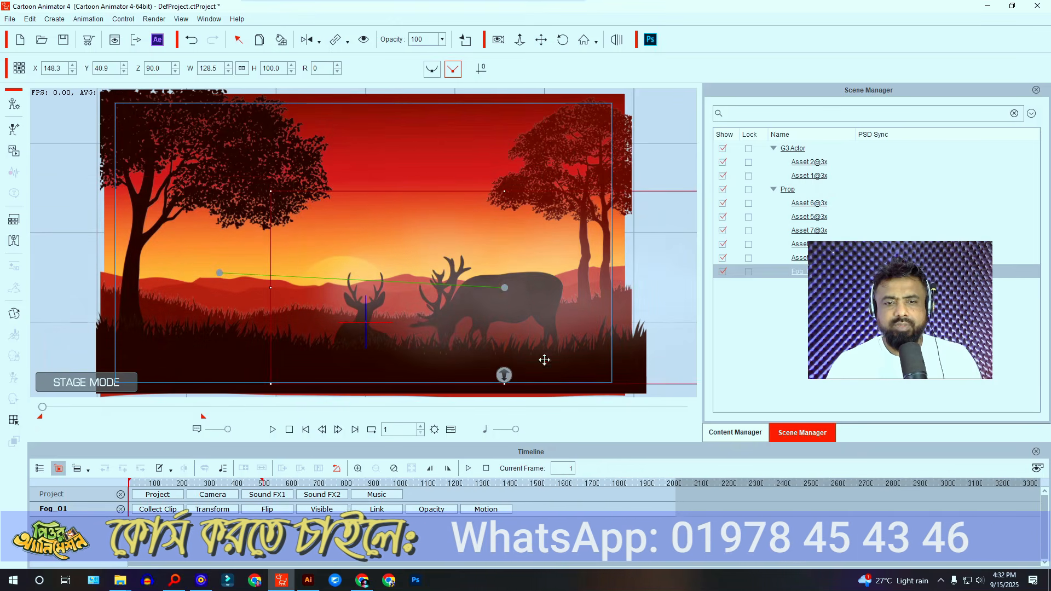
- Play the scene twice from frame 1 to review the fog drifting past the deer and rising sun
click(273, 430)
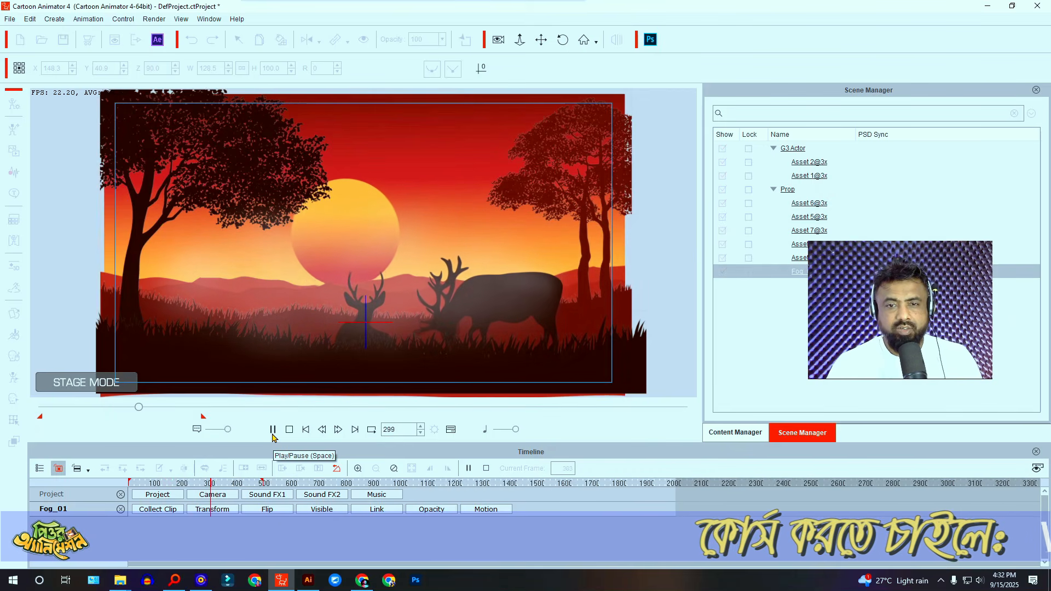
click(273, 433)
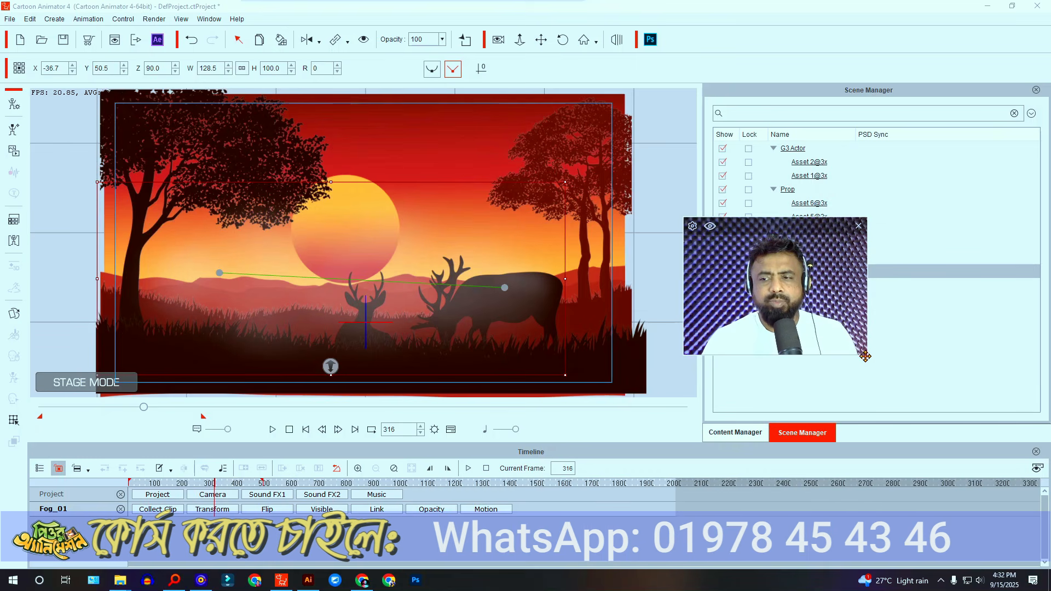
drag(868, 356, 955, 422)
drag(835, 354, 852, 261)
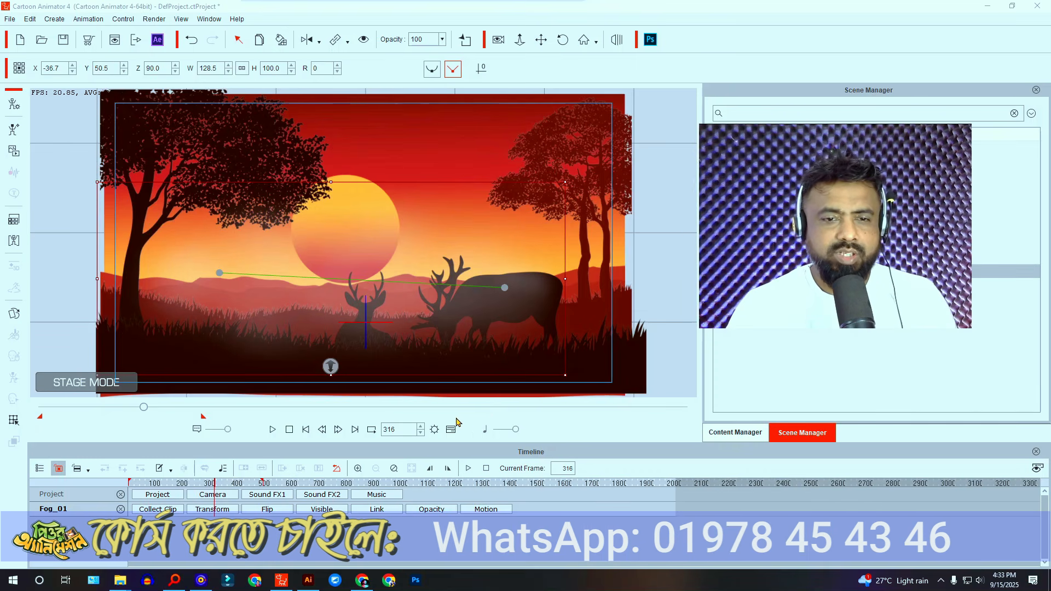
drag(120, 409, 35, 408)
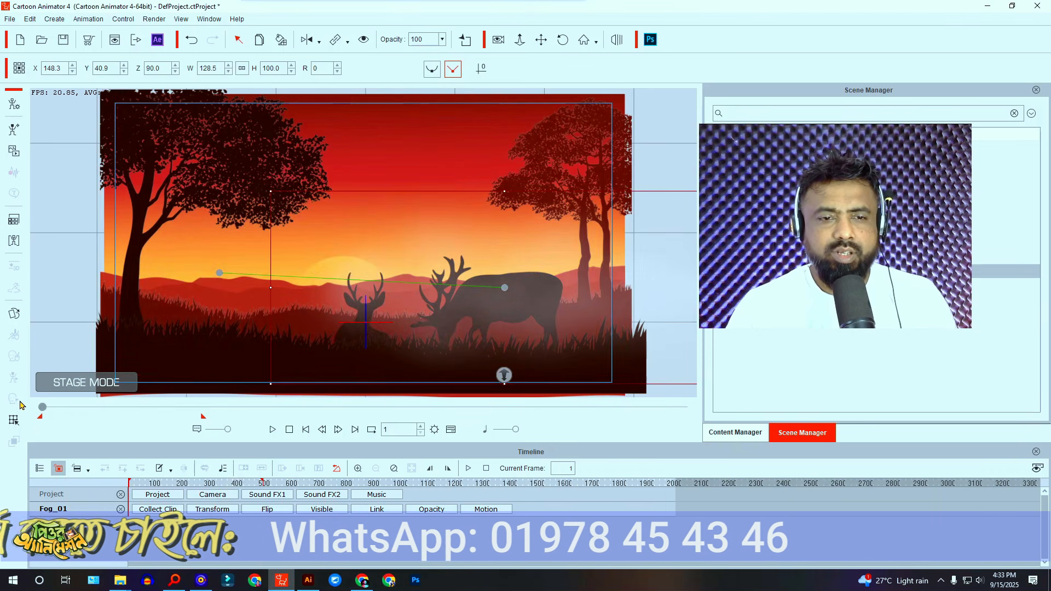
key(space)
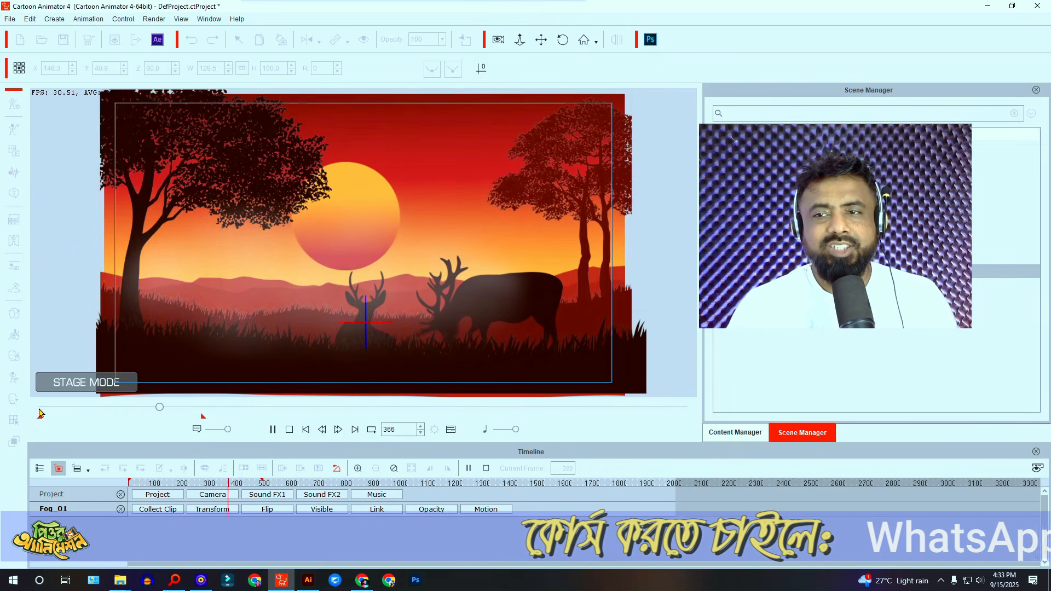
key(space)
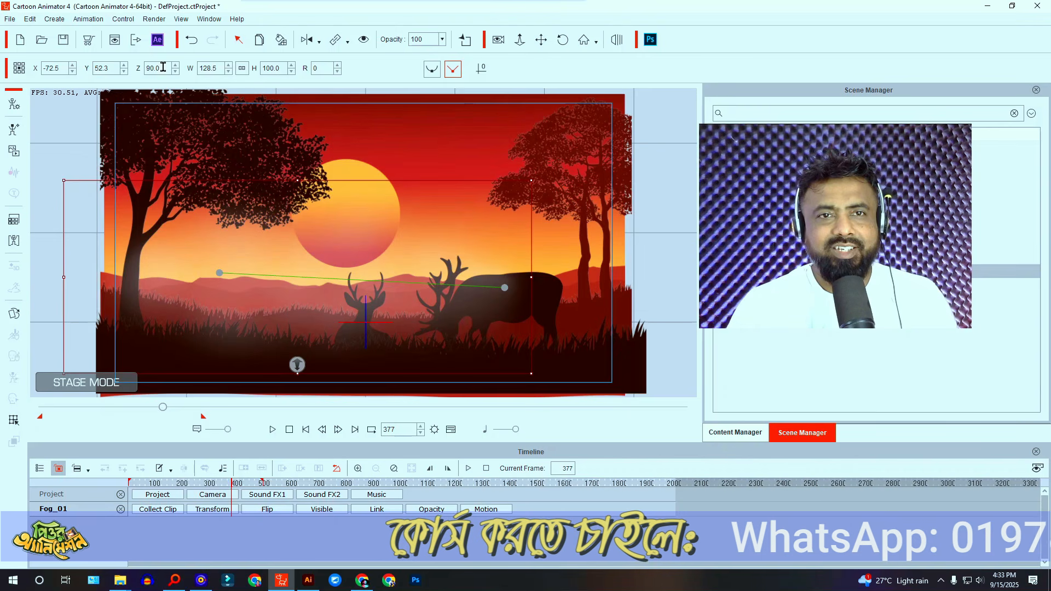
- Start exporting the project as a WMV video at HD 1080p (1920x1080) with video and audio quality 8
click(208, 19)
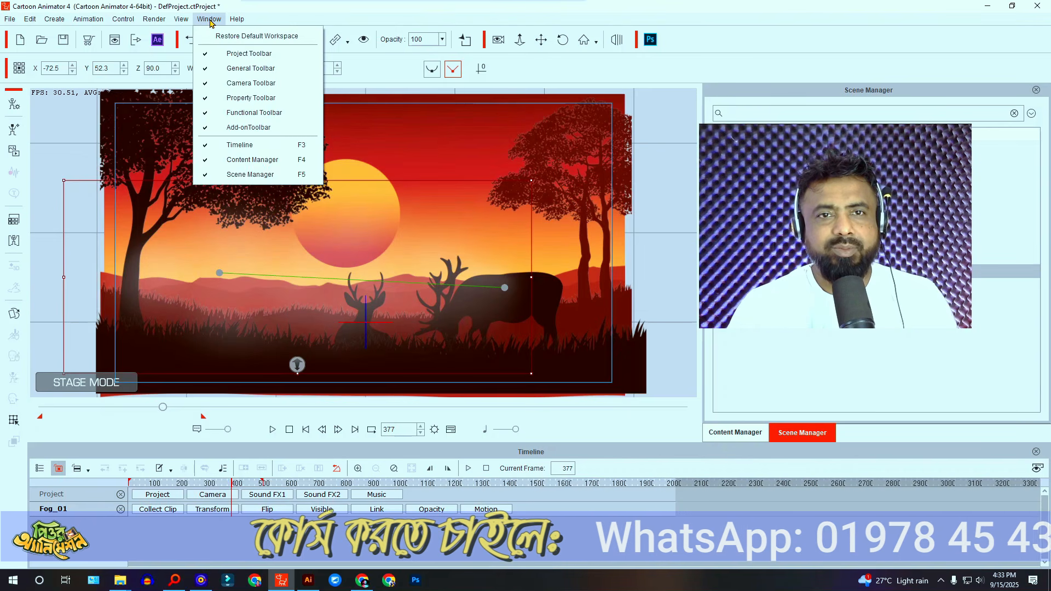
mouse_move(152, 26)
click(186, 54)
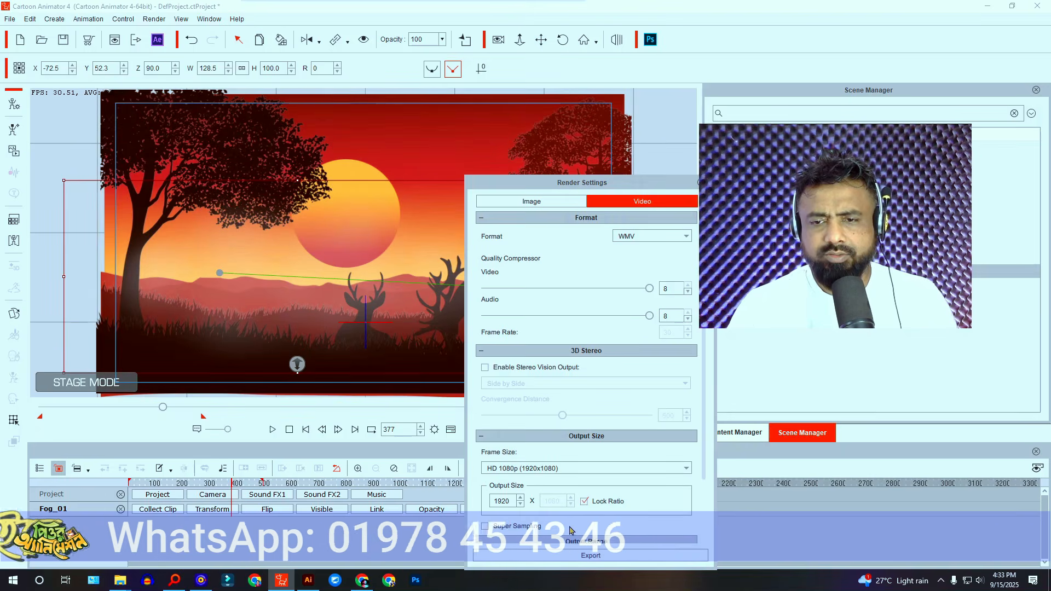
click(575, 559)
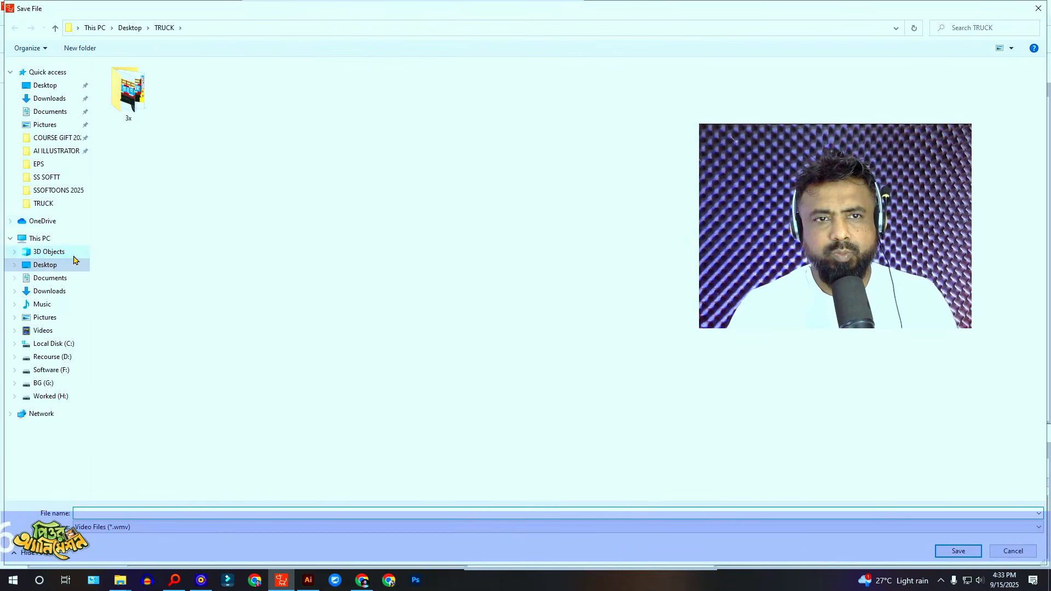
- Save the exported video as BGA in the BG Animation folder on the Desktop
click(46, 86)
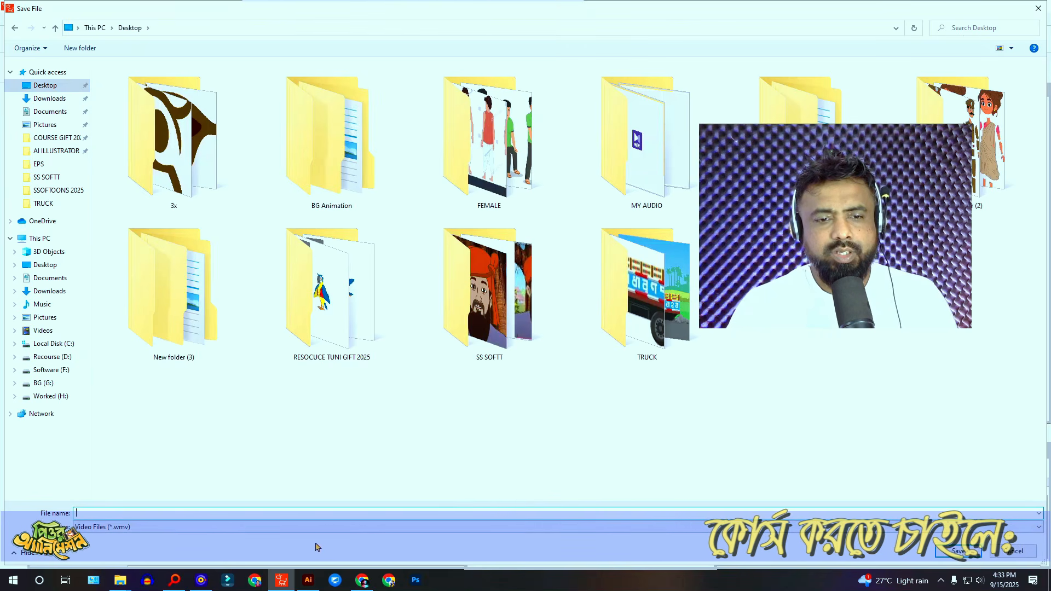
drag(760, 220, 848, 373)
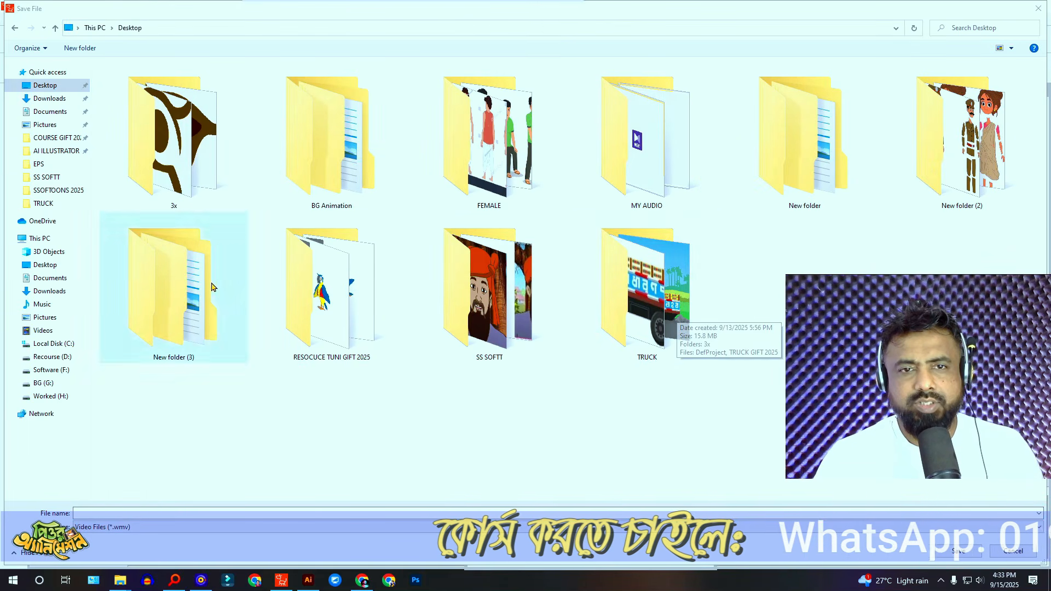
double_click(330, 139)
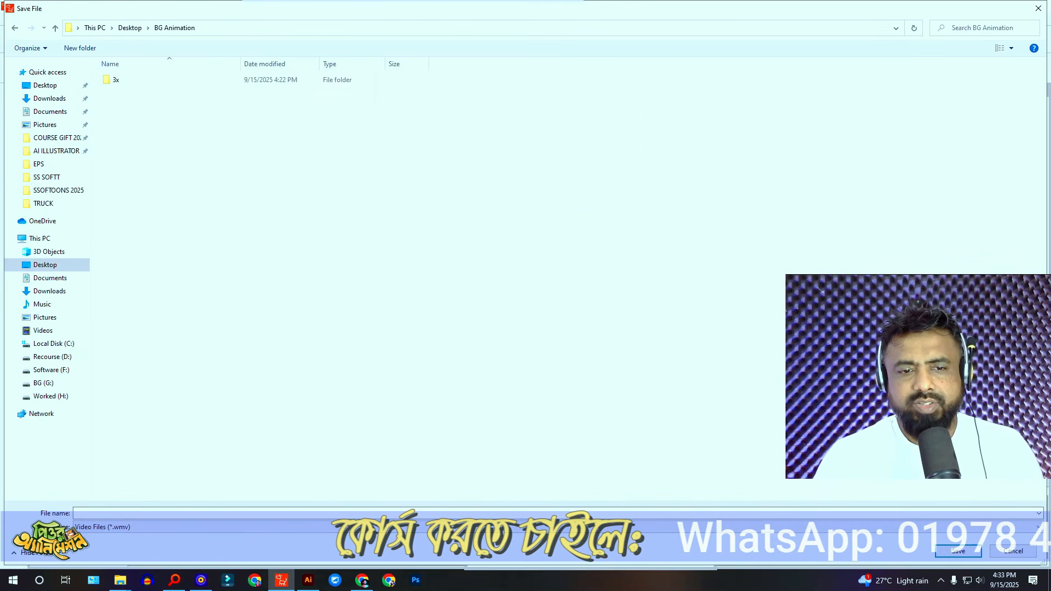
click(626, 513)
text(BGA)
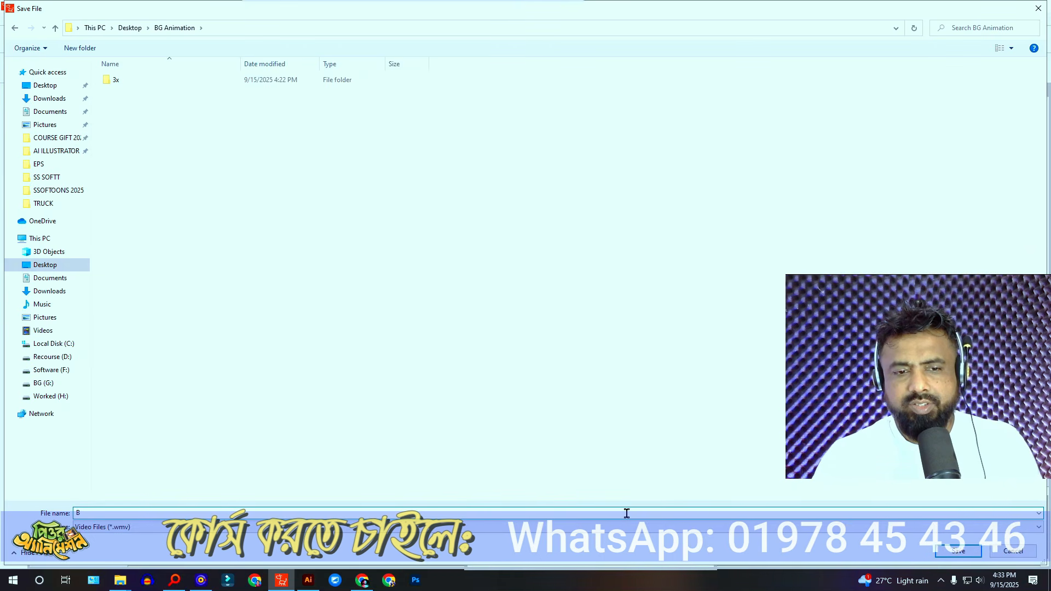
click(958, 551)
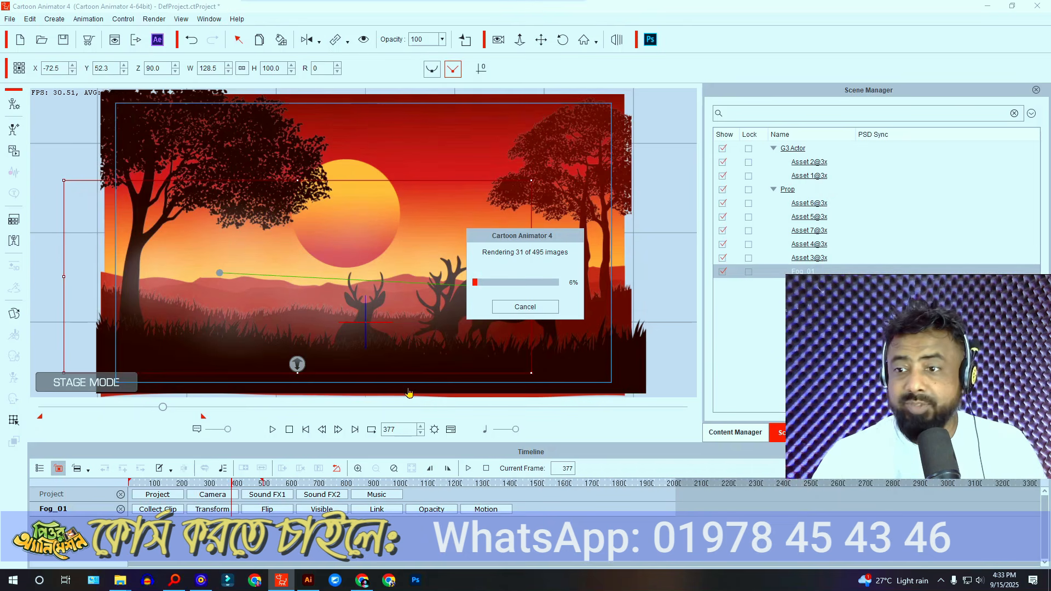
drag(961, 358, 841, 250)
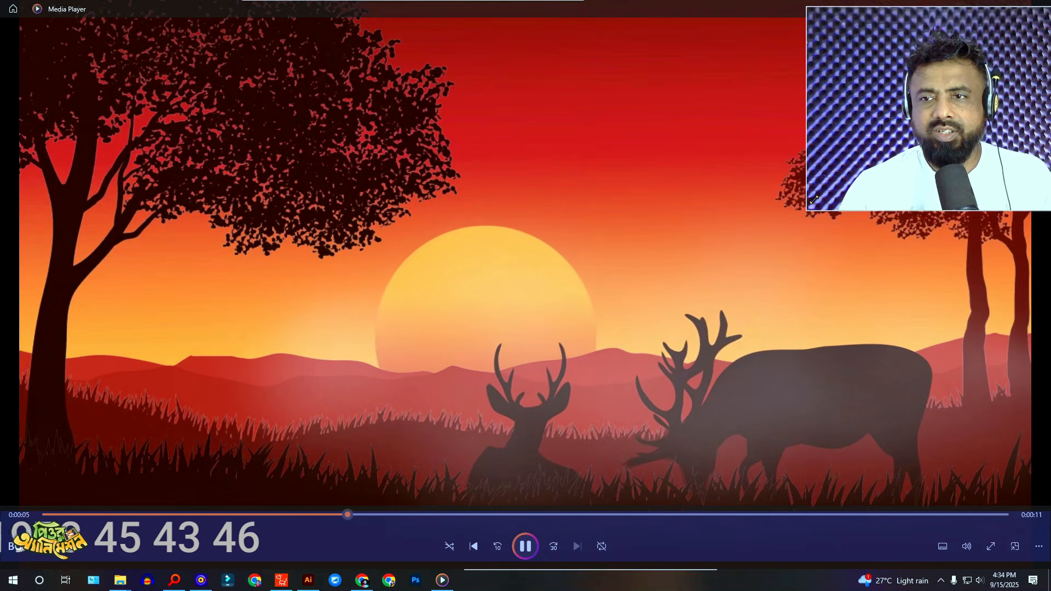
drag(808, 212, 968, 92)
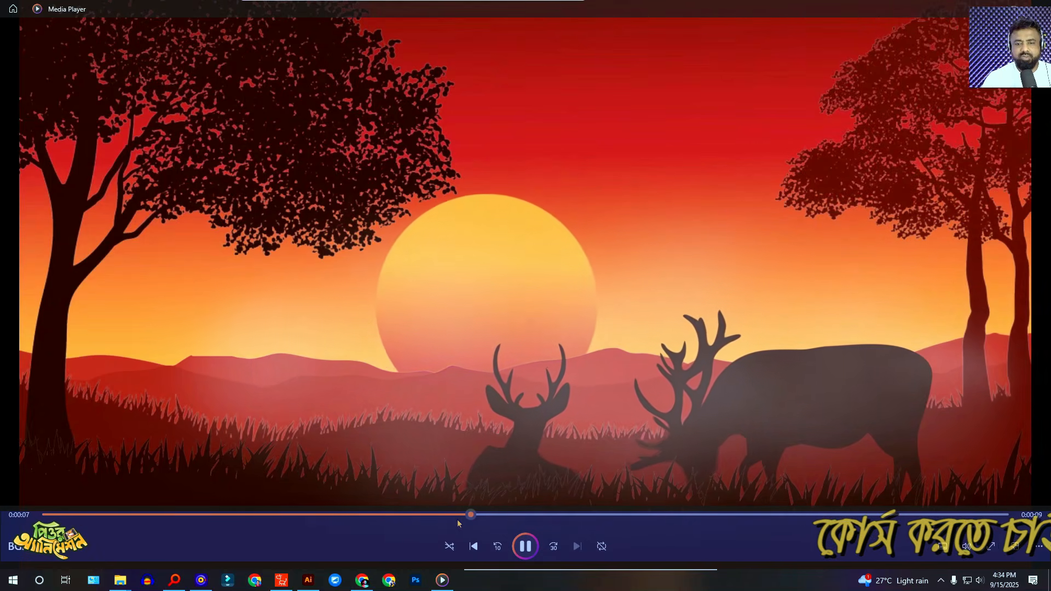